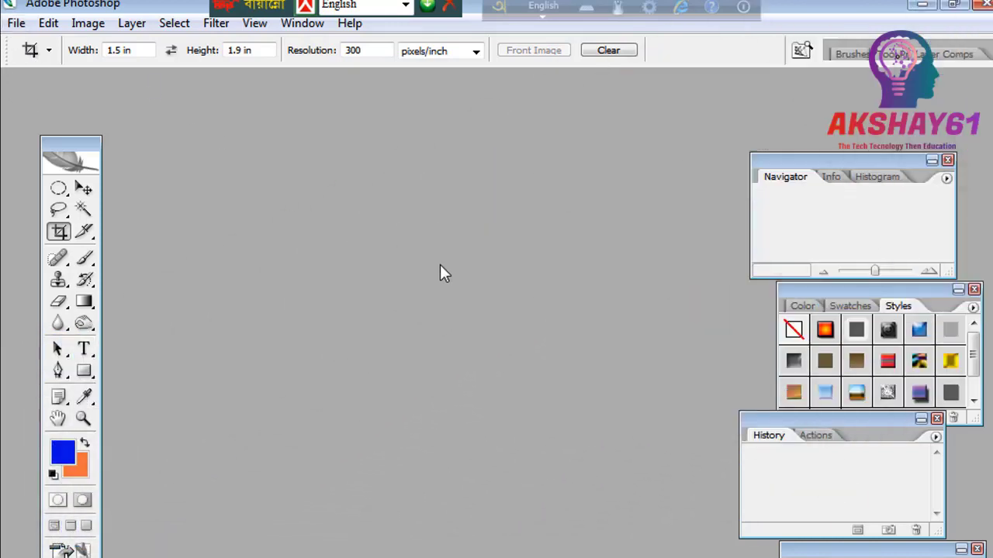
# - Start opening an image file and browse into the Desktop folder
pyautogui.click(15, 23)
pyautogui.click(39, 67)
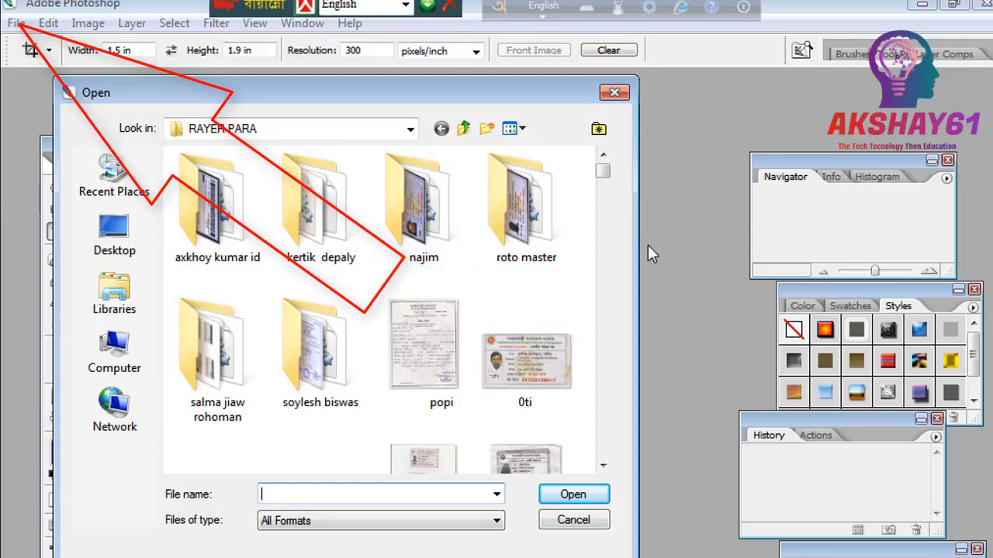
pyautogui.click(116, 241)
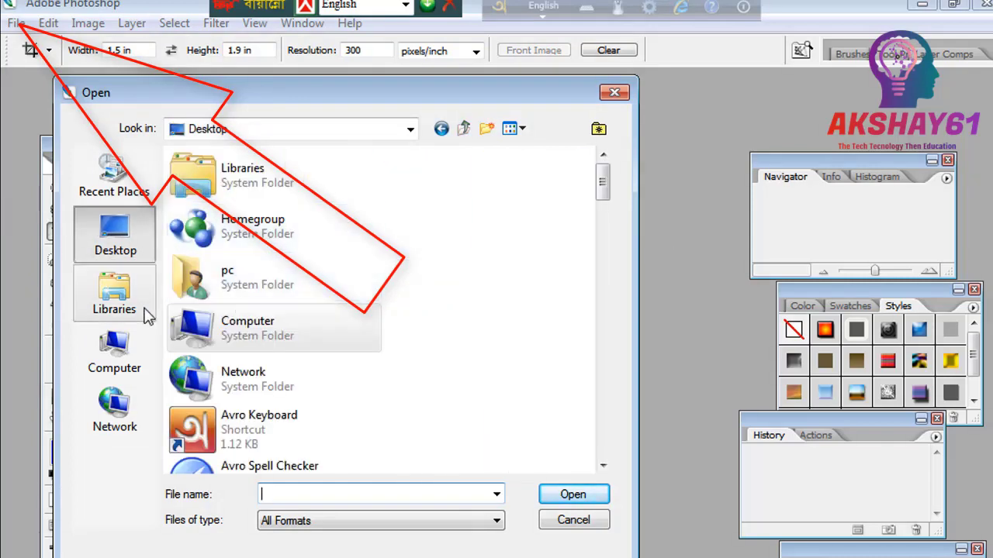
pyautogui.doubleClick(241, 285)
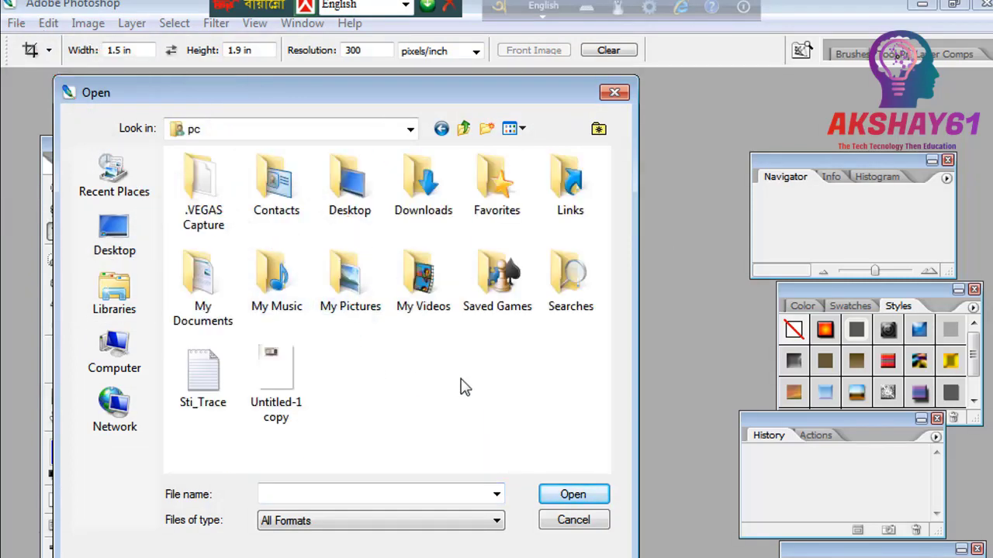
pyautogui.doubleClick(358, 186)
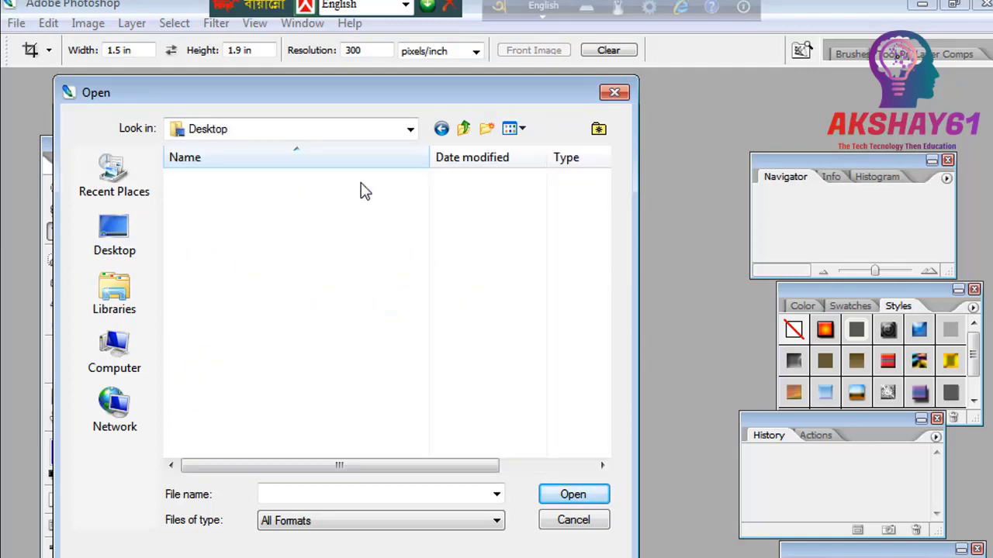
pyautogui.scroll(-5, 306, 349)
pyautogui.scroll(-1, 328, 365)
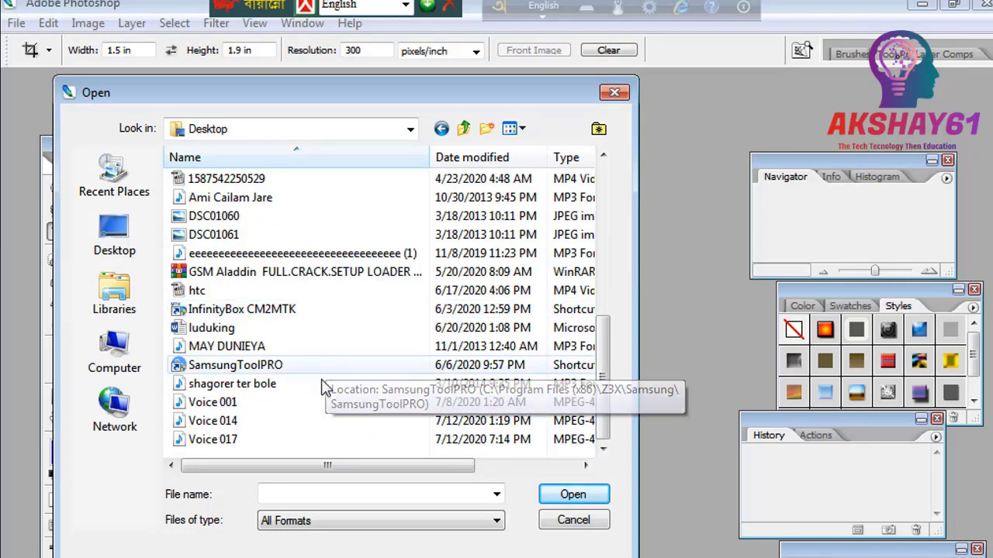
# - Select the Desktop photo 20200106_225635 and open it
pyautogui.click(227, 218)
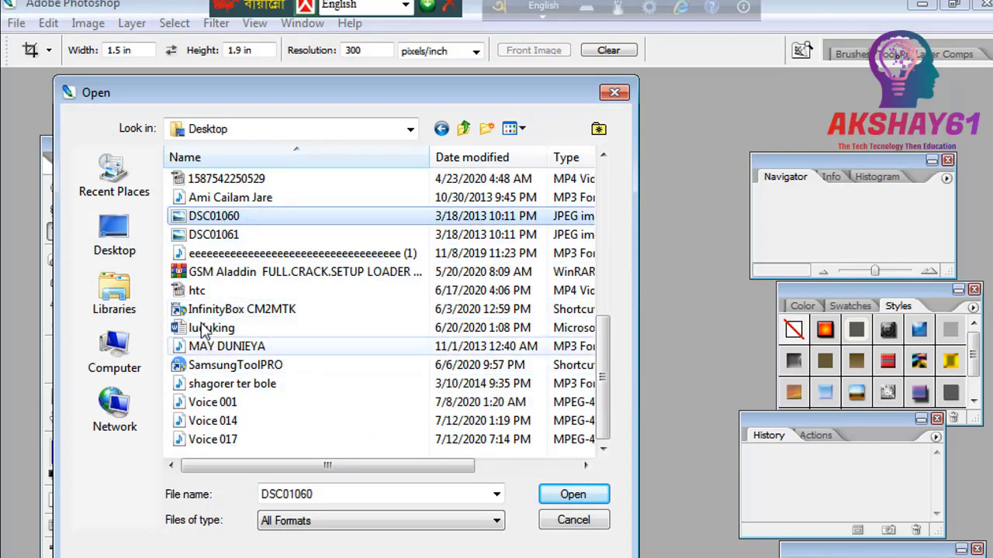
pyautogui.click(221, 235)
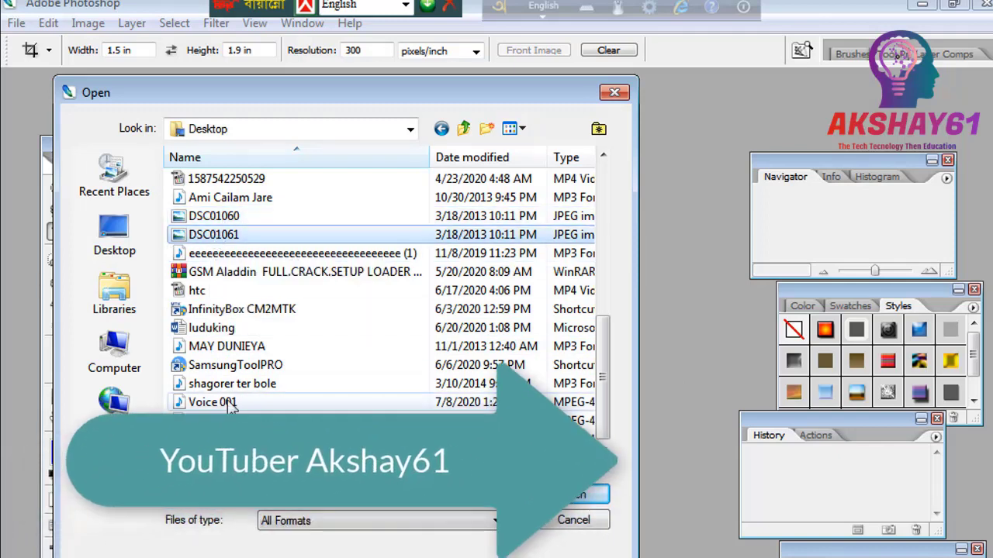
pyautogui.scroll(3, 260, 315)
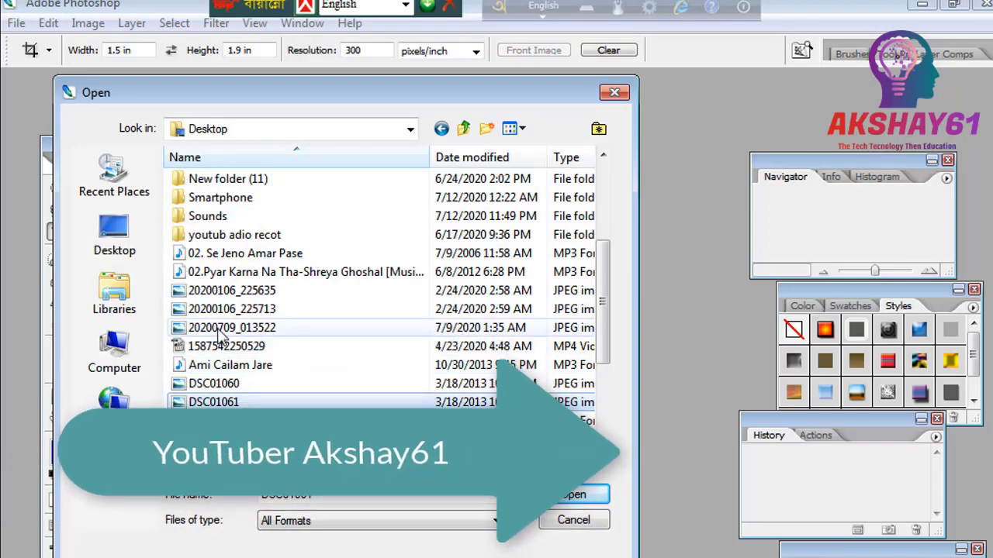
pyautogui.click(229, 311)
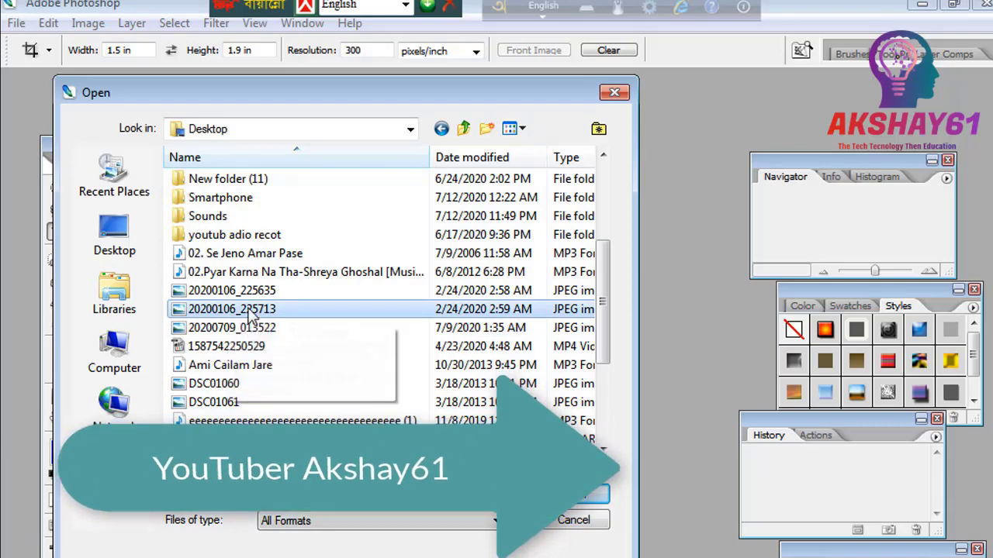
pyautogui.press('Up')
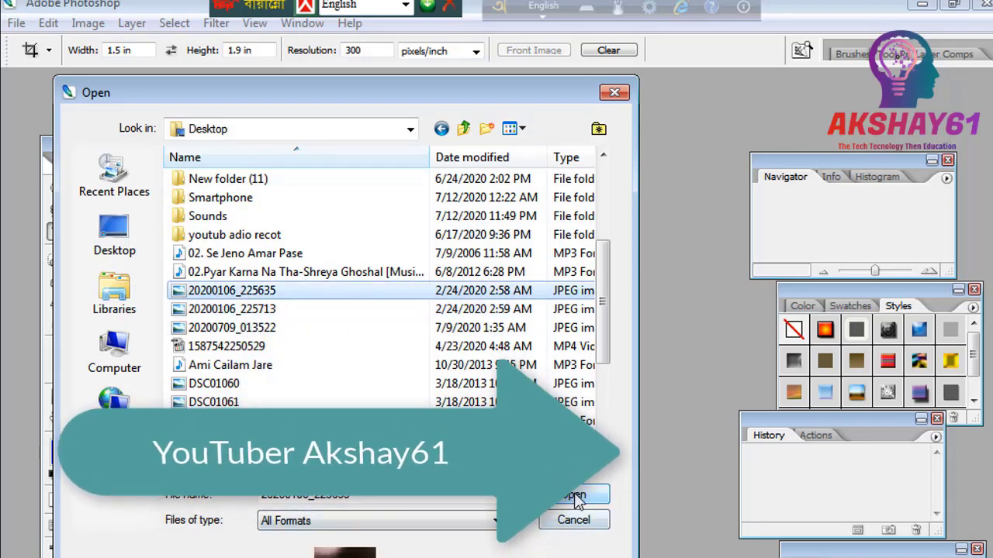
pyautogui.click(576, 499)
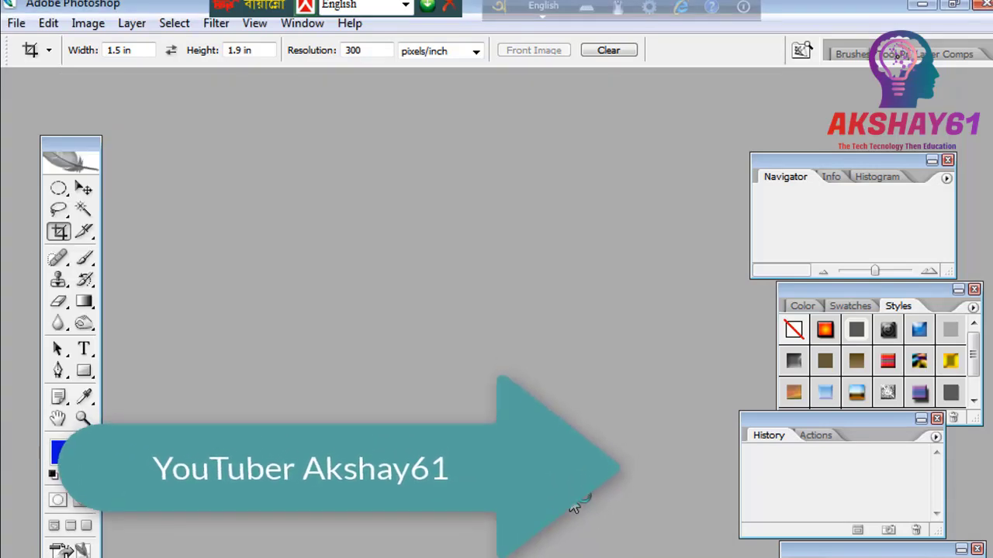
# - Maximize the baby photo window and toggle the colour swap, ending with blue foreground
pyautogui.click(313, 89)
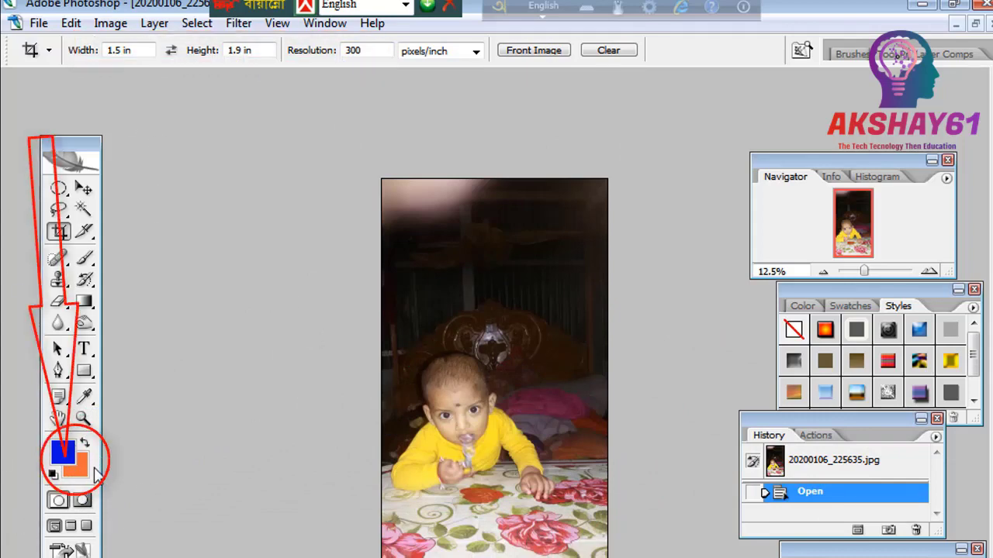
pyautogui.click(83, 445)
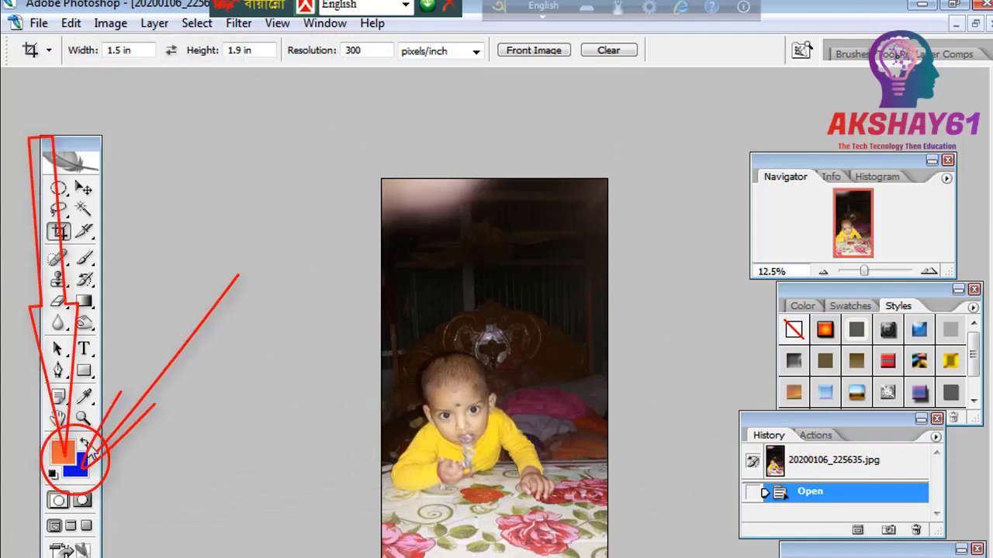
pyautogui.click(84, 443)
pyautogui.click(84, 444)
pyautogui.click(90, 447)
pyautogui.click(90, 447)
pyautogui.click(90, 447)
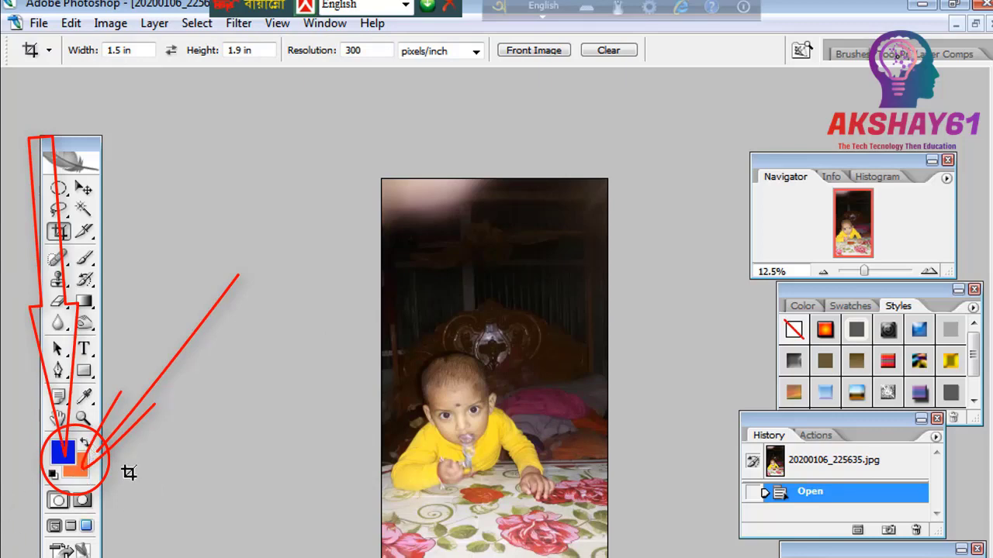
pyautogui.click(78, 470)
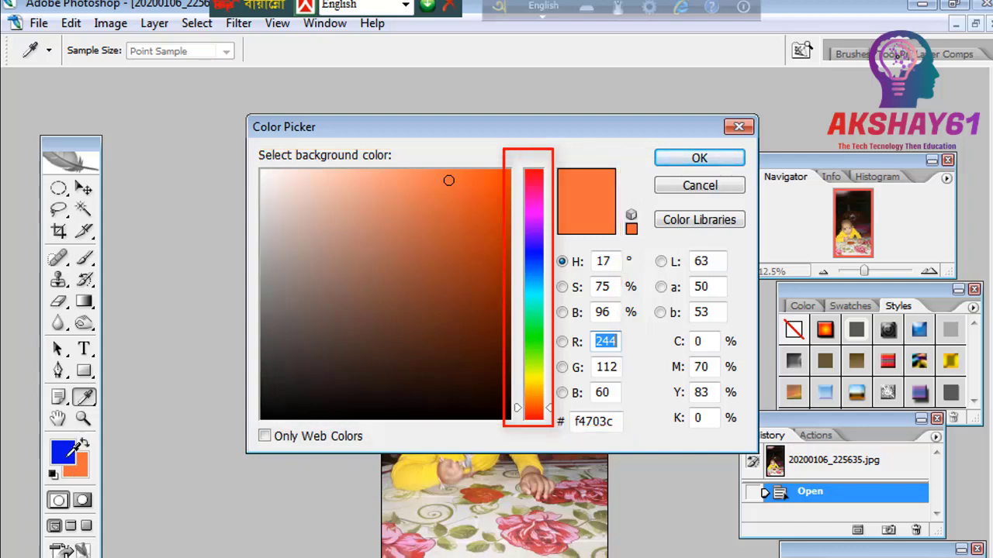
# - Try pink (f70264), blue and green hues for the background colour
pyautogui.click(534, 255)
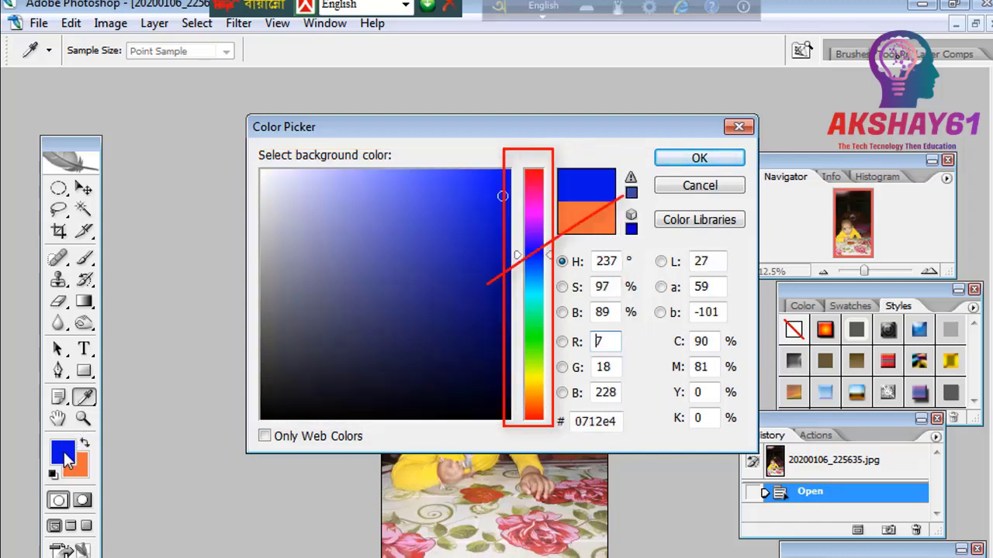
pyautogui.click(541, 187)
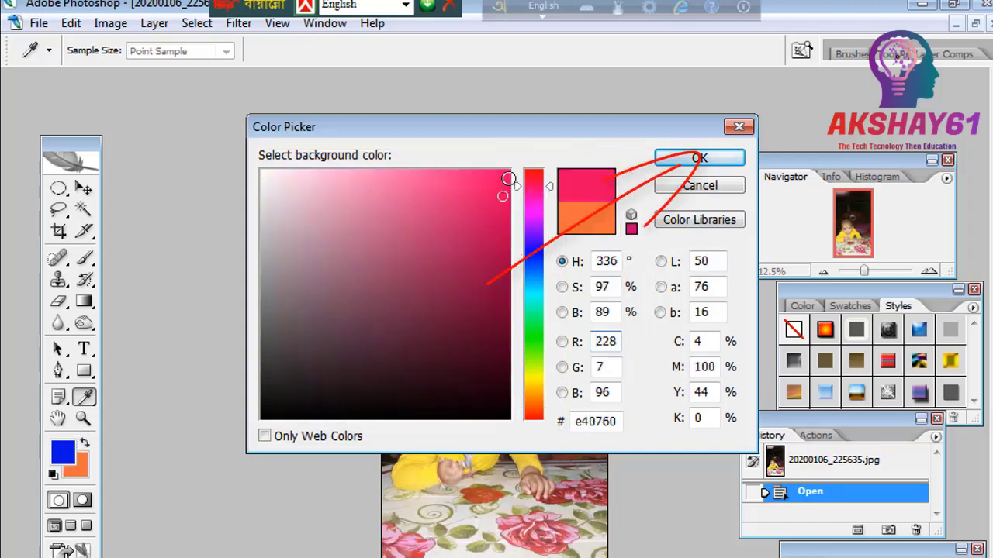
pyautogui.click(508, 179)
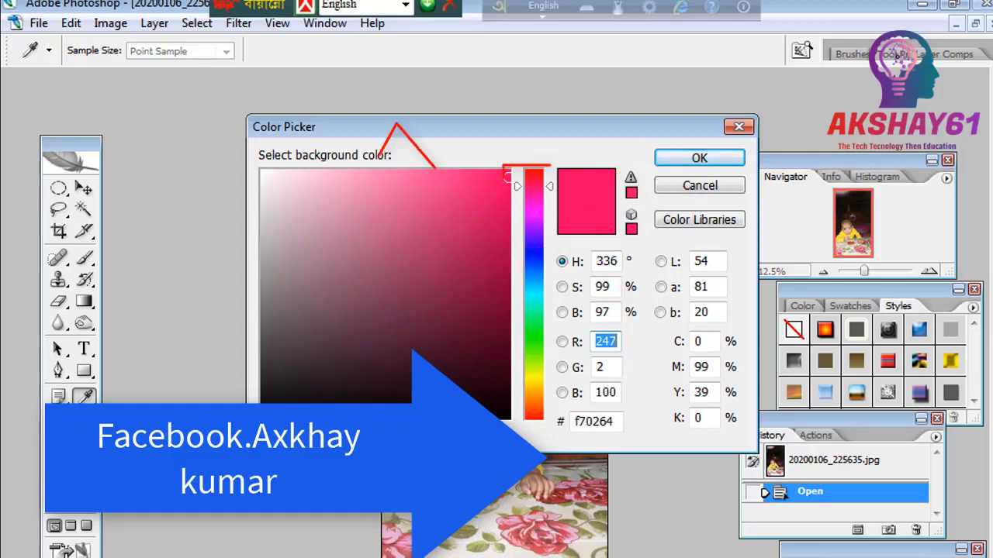
pyautogui.click(541, 244)
pyautogui.moveTo(541, 244)
pyautogui.mouseDown()
pyautogui.moveTo(543, 358)
pyautogui.moveTo(543, 223)
pyautogui.moveTo(548, 378)
pyautogui.moveTo(557, 221)
pyautogui.moveTo(541, 234)
pyautogui.moveTo(541, 200)
pyautogui.moveTo(535, 333)
pyautogui.moveTo(532, 229)
pyautogui.moveTo(538, 330)
pyautogui.moveTo(538, 204)
pyautogui.moveTo(538, 338)
pyautogui.mouseUp()
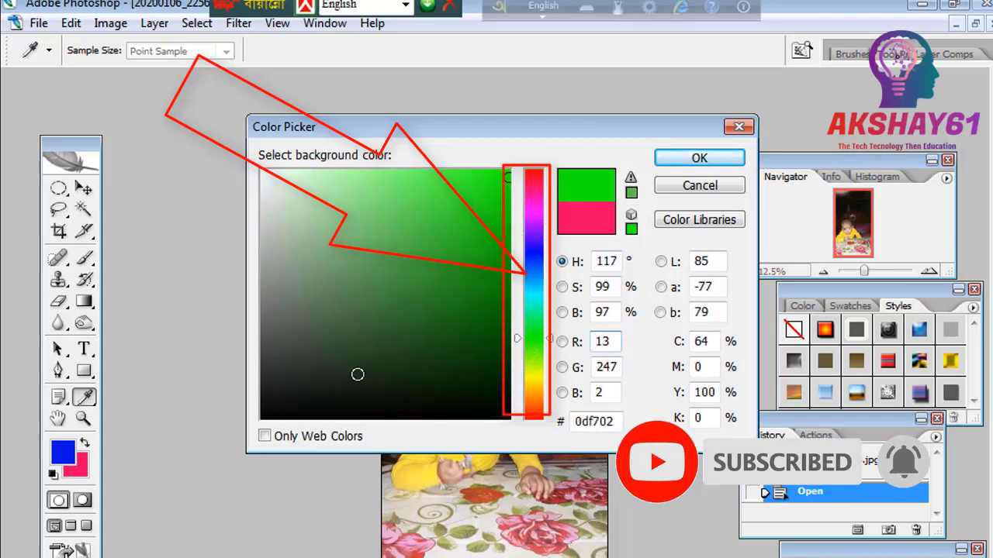
# - Toggle Only Web Colors, then settle on orange-red ff3600 and confirm it
pyautogui.click(264, 437)
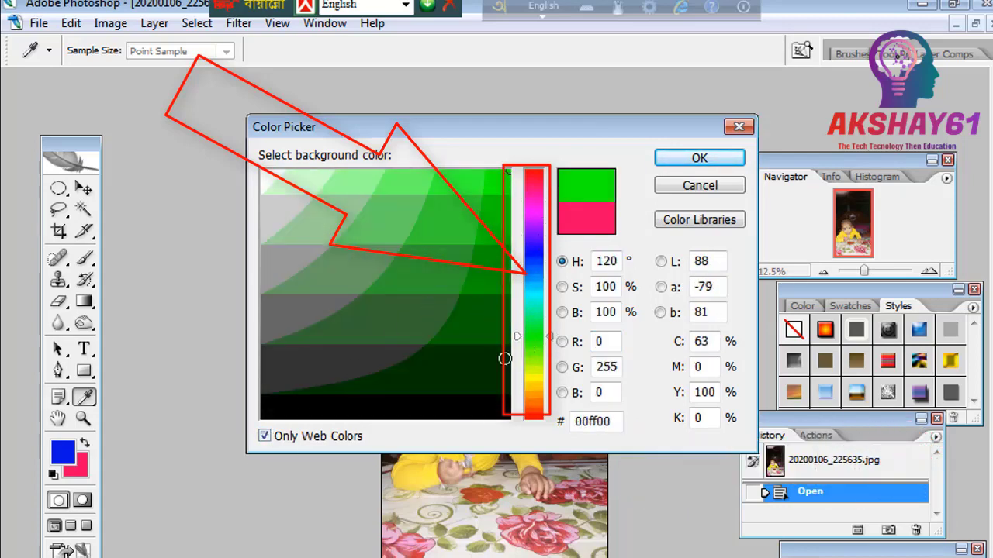
pyautogui.moveTo(536, 338)
pyautogui.mouseDown()
pyautogui.moveTo(535, 269)
pyautogui.moveTo(535, 369)
pyautogui.moveTo(533, 244)
pyautogui.moveTo(531, 346)
pyautogui.moveTo(534, 324)
pyautogui.mouseUp()
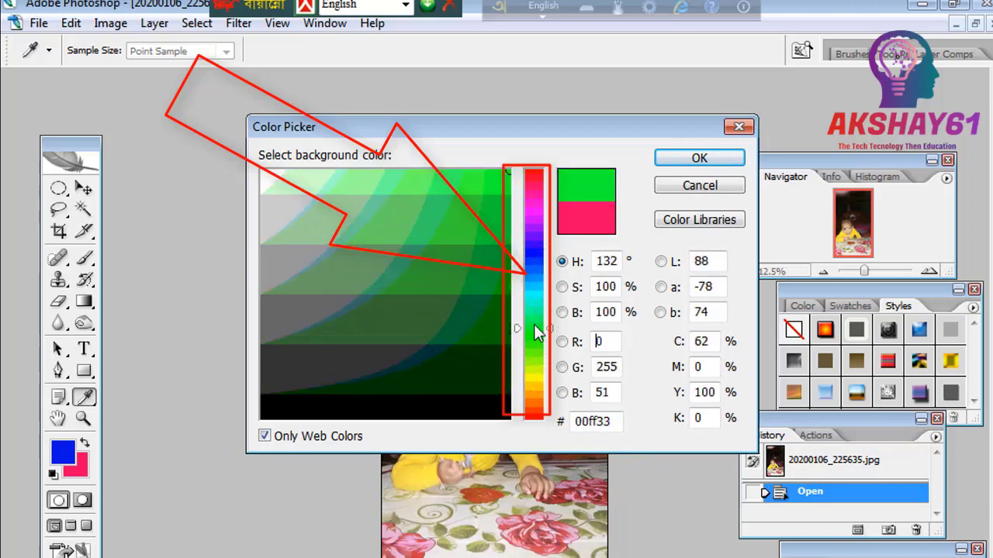
pyautogui.click(264, 437)
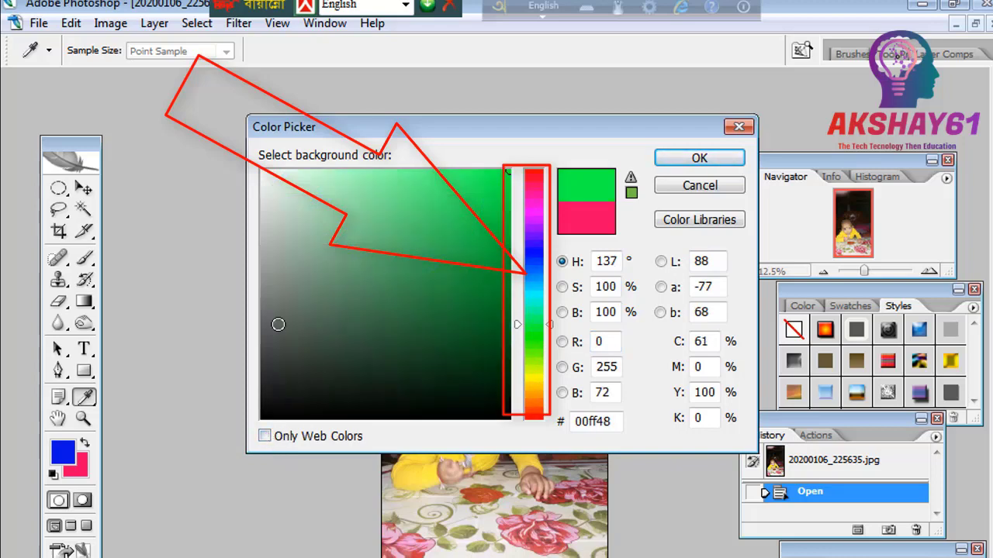
pyautogui.click(264, 436)
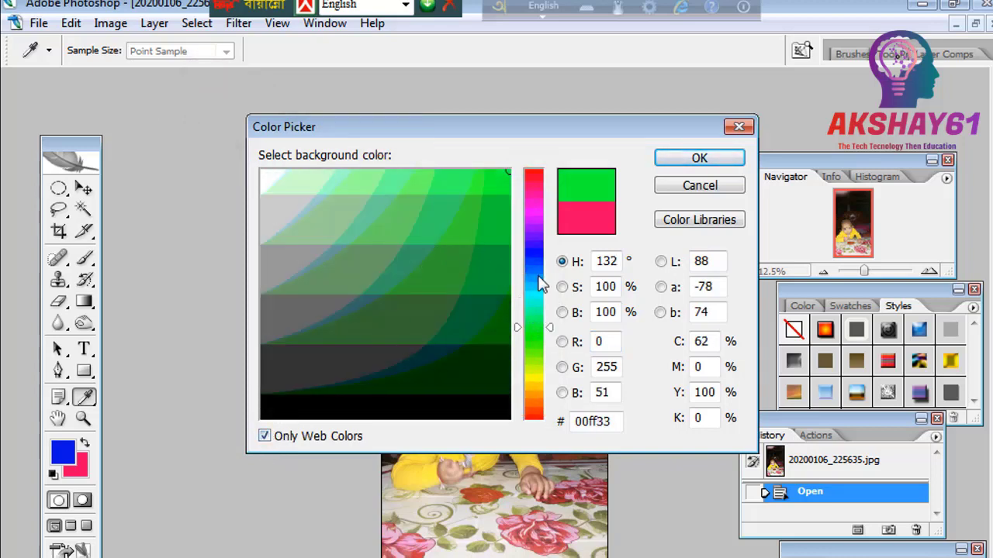
pyautogui.moveTo(534, 285)
pyautogui.mouseDown()
pyautogui.moveTo(533, 227)
pyautogui.moveTo(533, 295)
pyautogui.mouseUp()
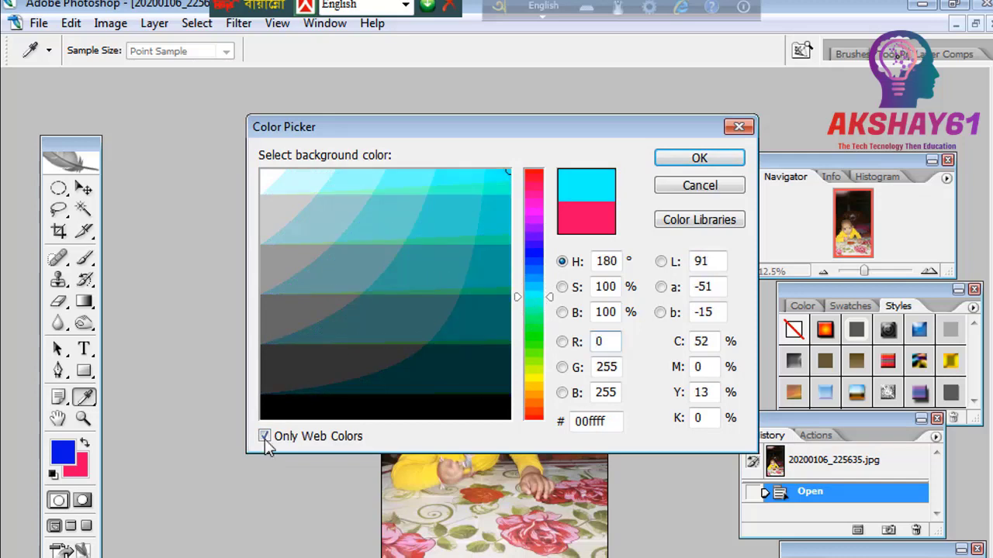
pyautogui.click(265, 437)
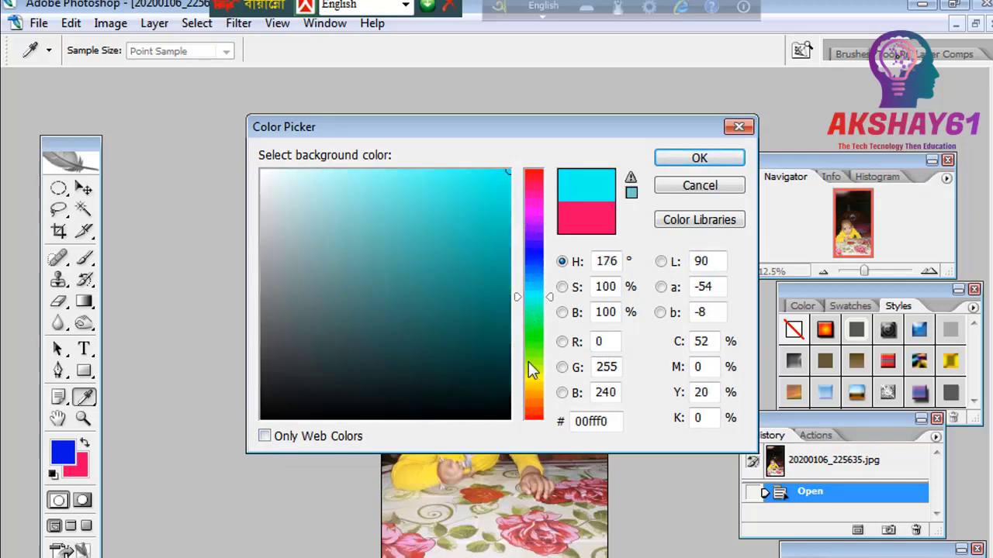
pyautogui.moveTo(535, 383)
pyautogui.mouseDown()
pyautogui.moveTo(536, 397)
pyautogui.moveTo(535, 372)
pyautogui.moveTo(535, 411)
pyautogui.mouseUp()
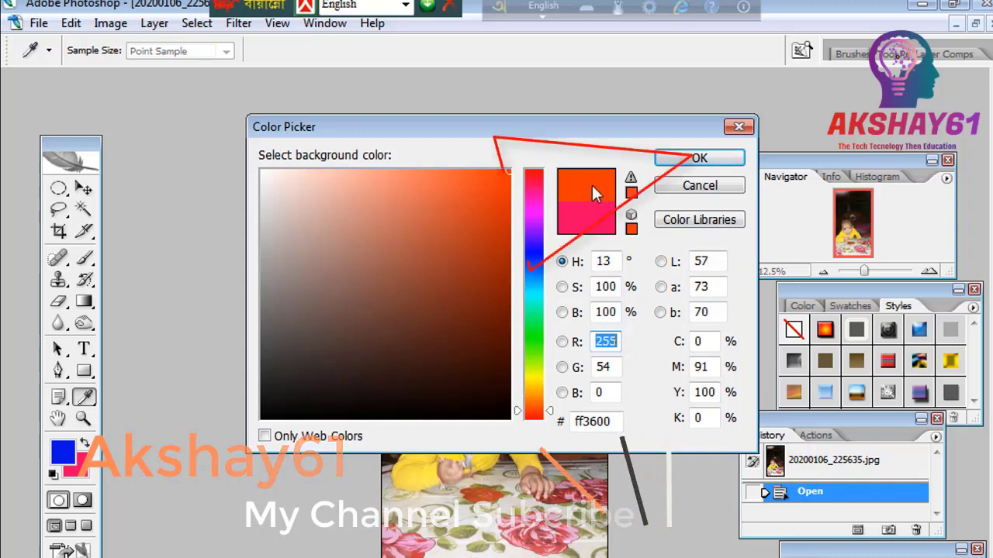
pyautogui.click(696, 158)
pyautogui.press('c')
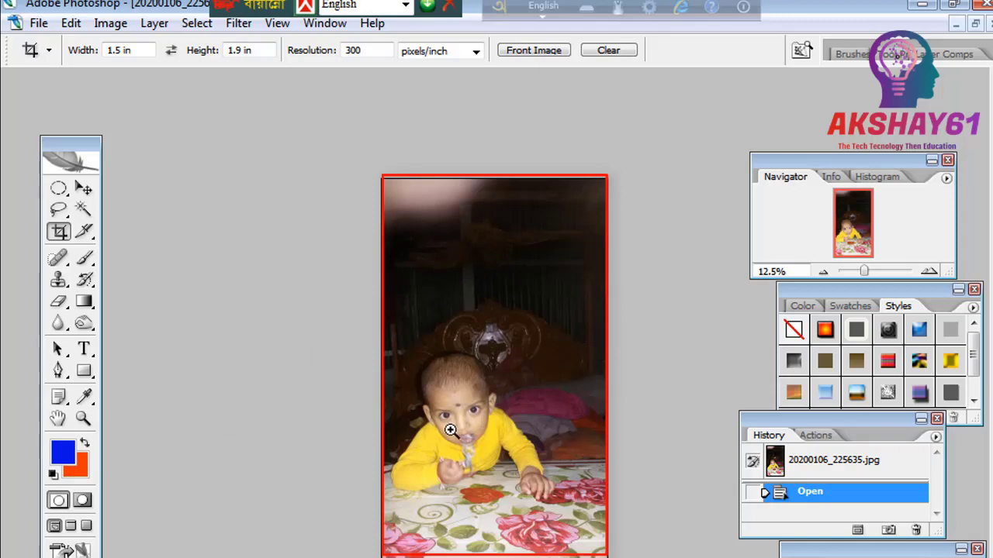
pyautogui.hotkey('ctrl', '+')
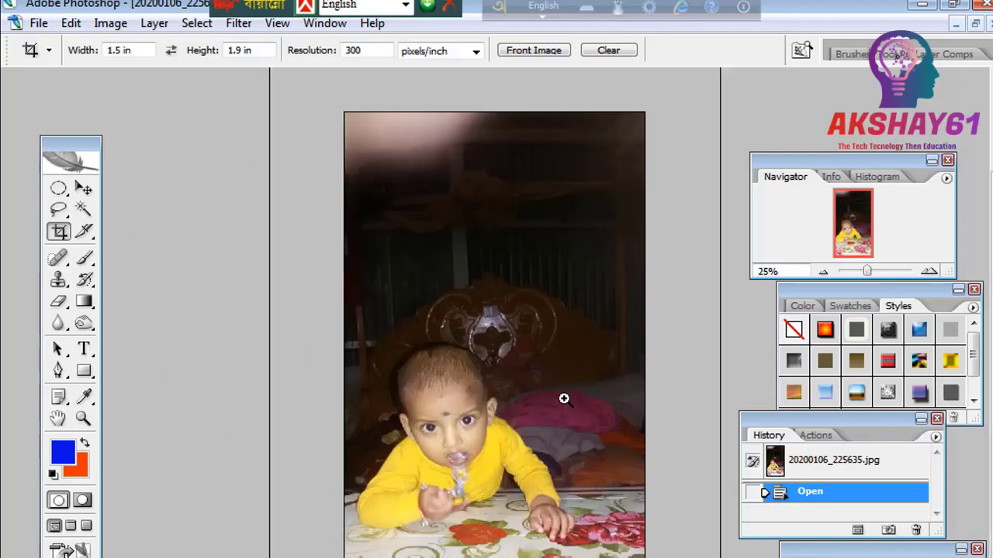
pyautogui.hotkey('ctrl', '+')
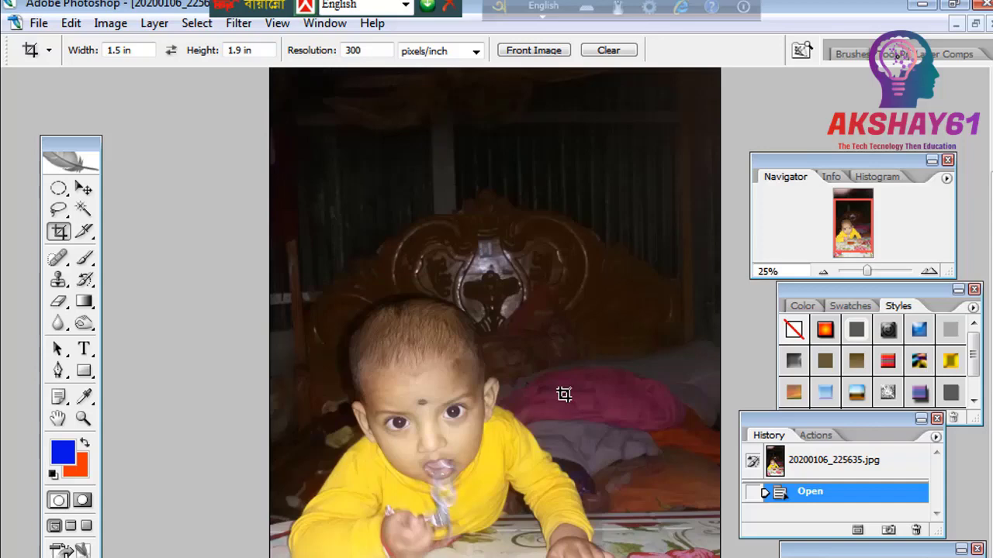
pyautogui.hotkey('ctrl', '+')
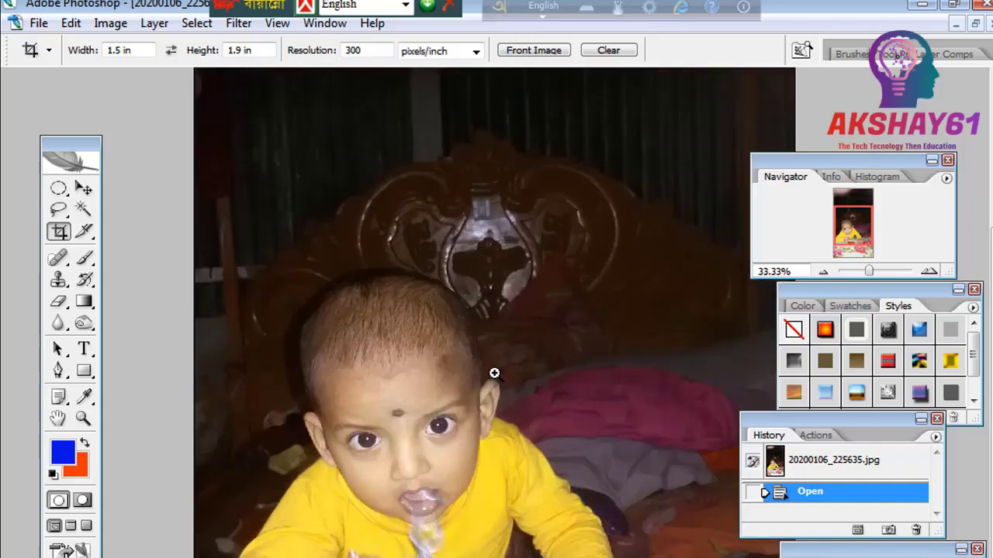
pyautogui.hotkey('ctrl', '+')
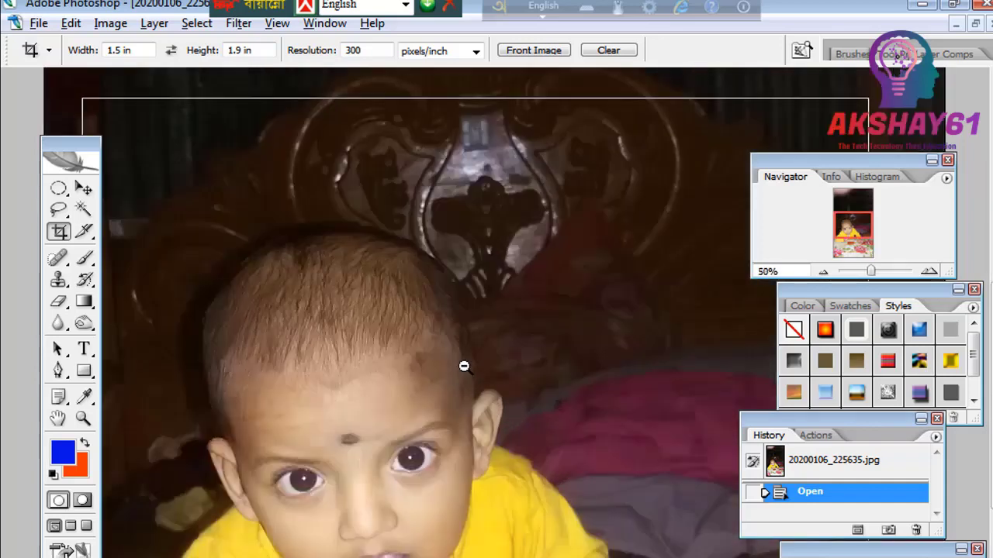
pyautogui.hotkey('ctrl', '-')
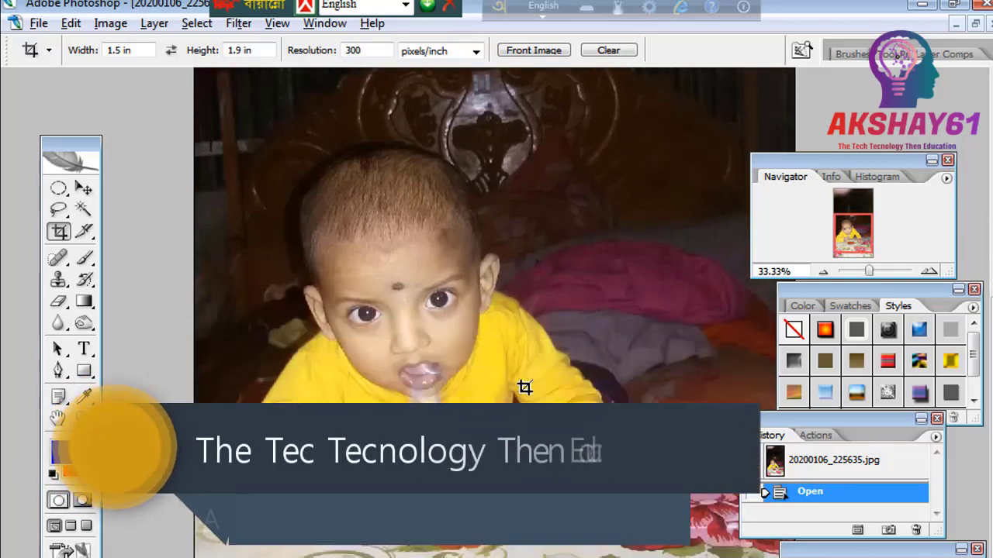
pyautogui.click(489, 360)
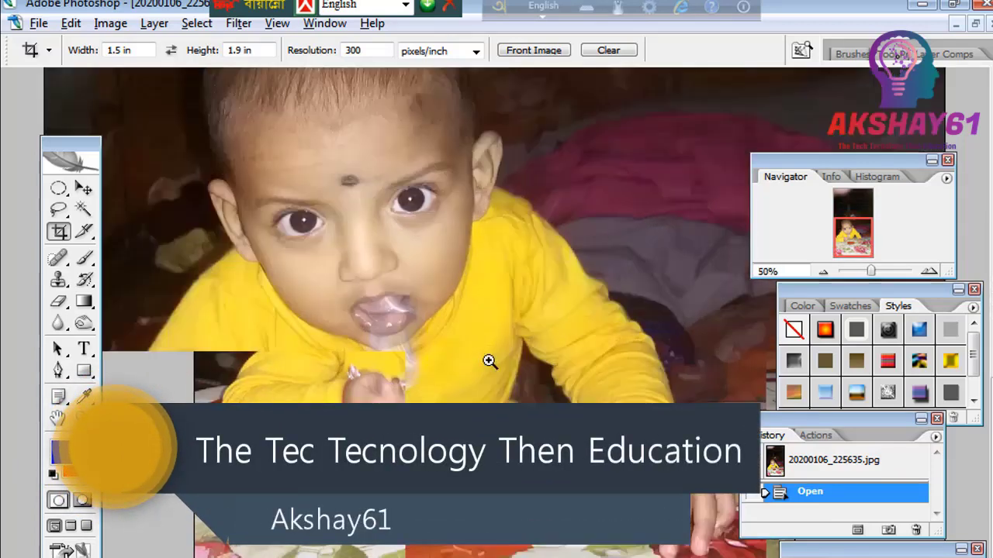
pyautogui.click(491, 362)
pyautogui.keyDown('alt'); pyautogui.click(444, 349); pyautogui.keyUp('alt')
pyautogui.keyDown('alt'); pyautogui.click(444, 348); pyautogui.keyUp('alt')
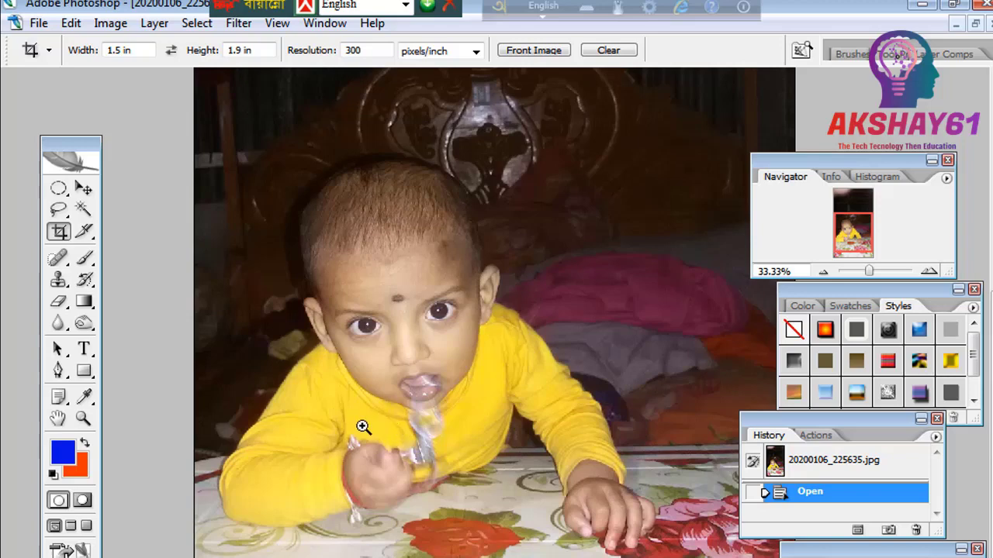
pyautogui.click(362, 427)
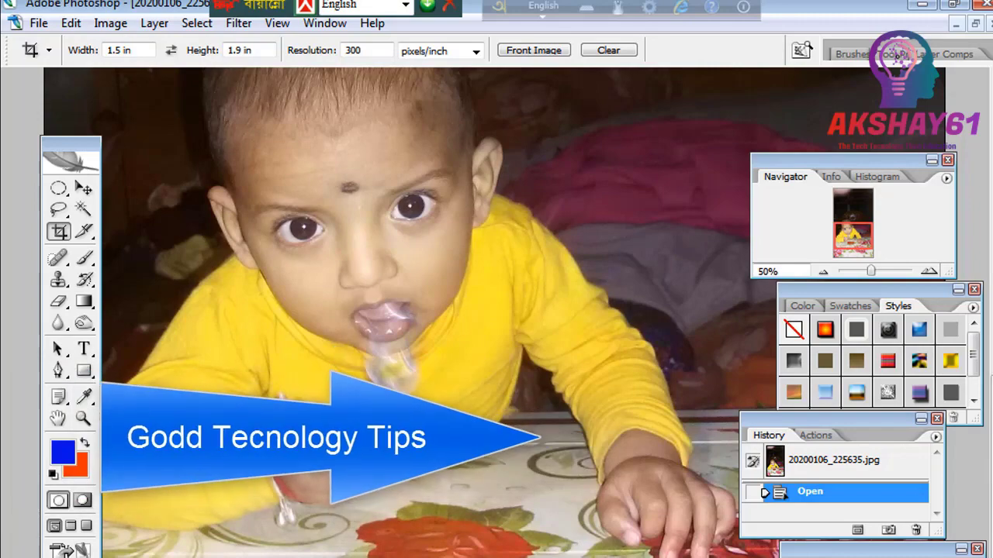
pyautogui.moveTo(105, 175); pyautogui.dragTo(750, 504)
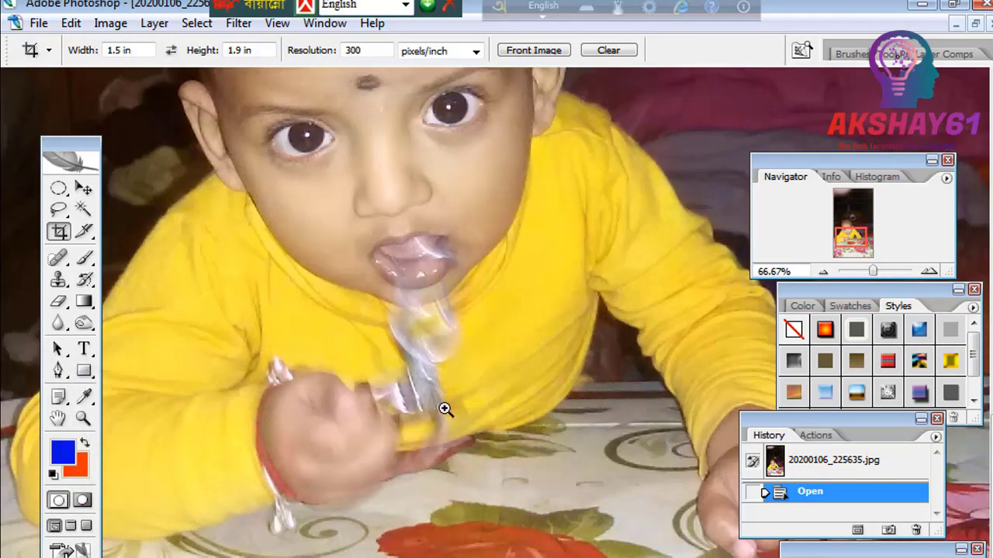
pyautogui.rightClick(444, 409)
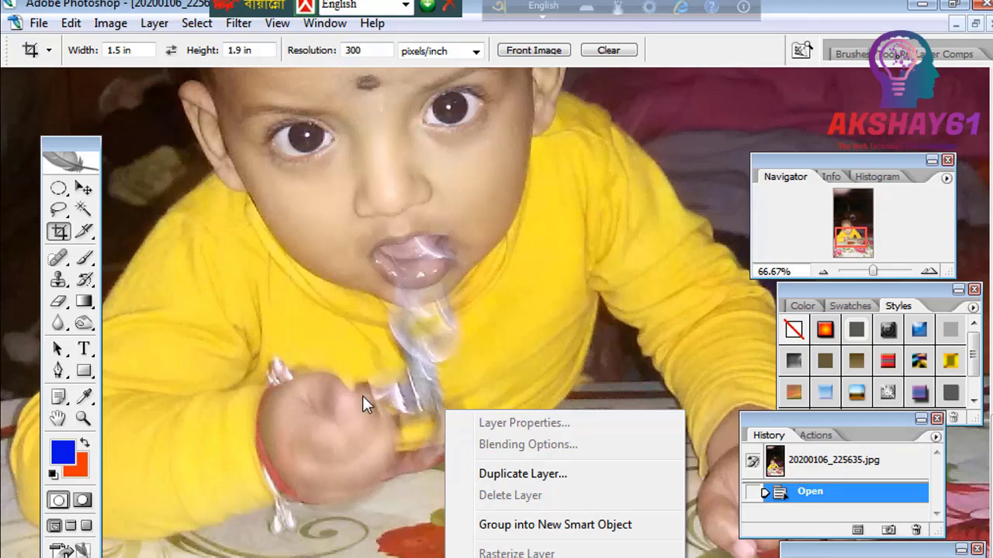
pyautogui.press('Escape')
pyautogui.keyDown('alt'); pyautogui.click(363, 395); pyautogui.keyUp('alt')
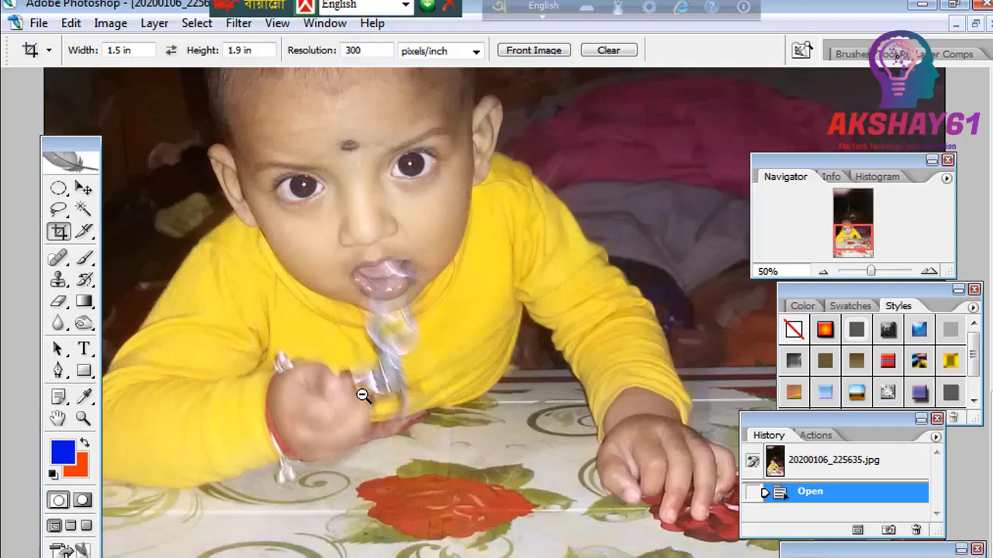
pyautogui.keyDown('alt'); pyautogui.click(362, 396); pyautogui.keyUp('alt')
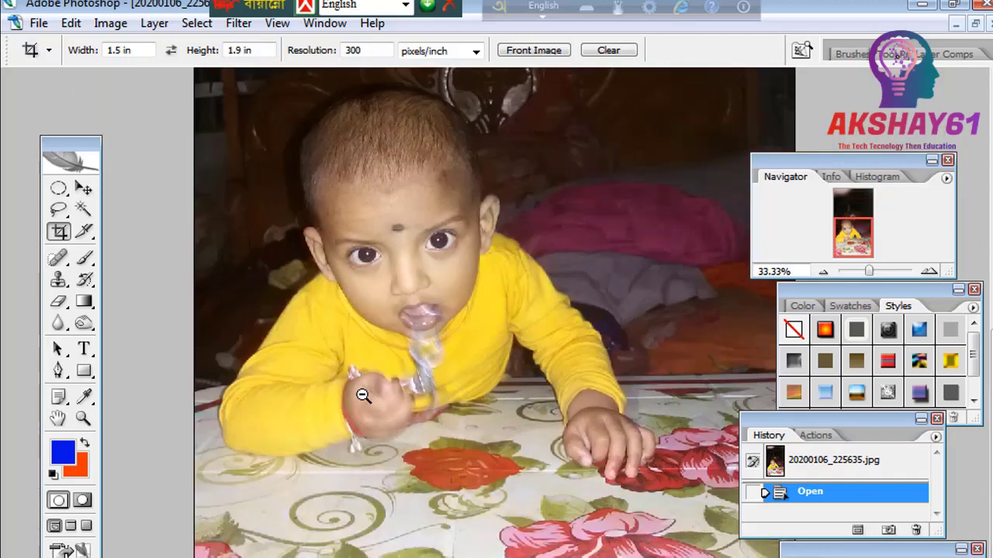
pyautogui.keyDown('ctrl'); pyautogui.click(474, 359); pyautogui.keyUp('ctrl')
pyautogui.keyDown('alt'); pyautogui.click(409, 338); pyautogui.keyUp('alt')
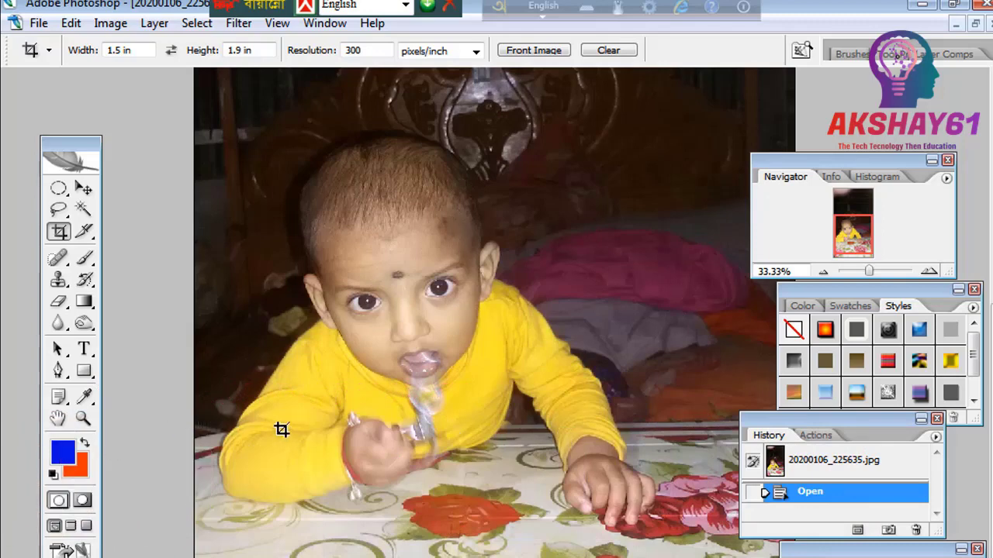
pyautogui.keyDown('alt'); pyautogui.click(372, 401); pyautogui.keyUp('alt')
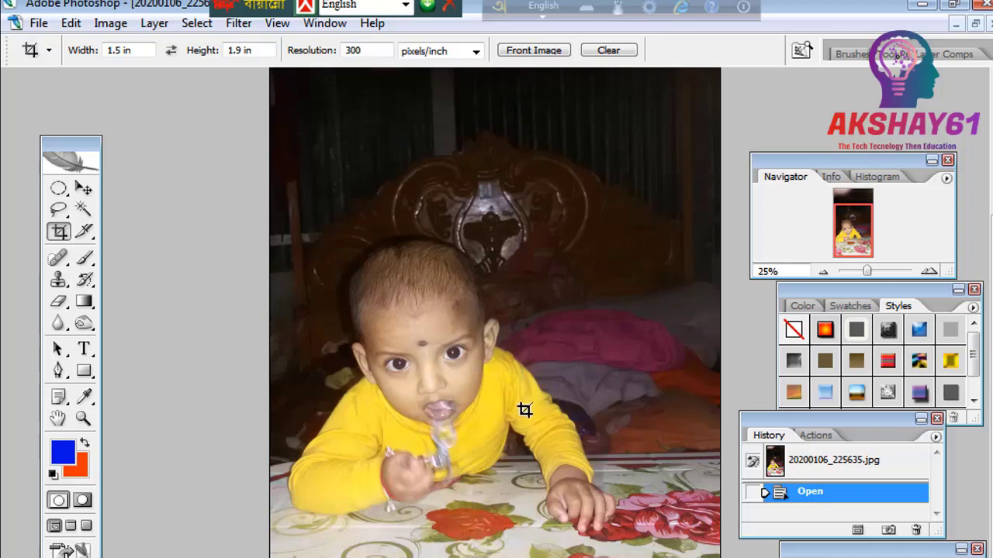
pyautogui.hotkey('ctrl', '-')
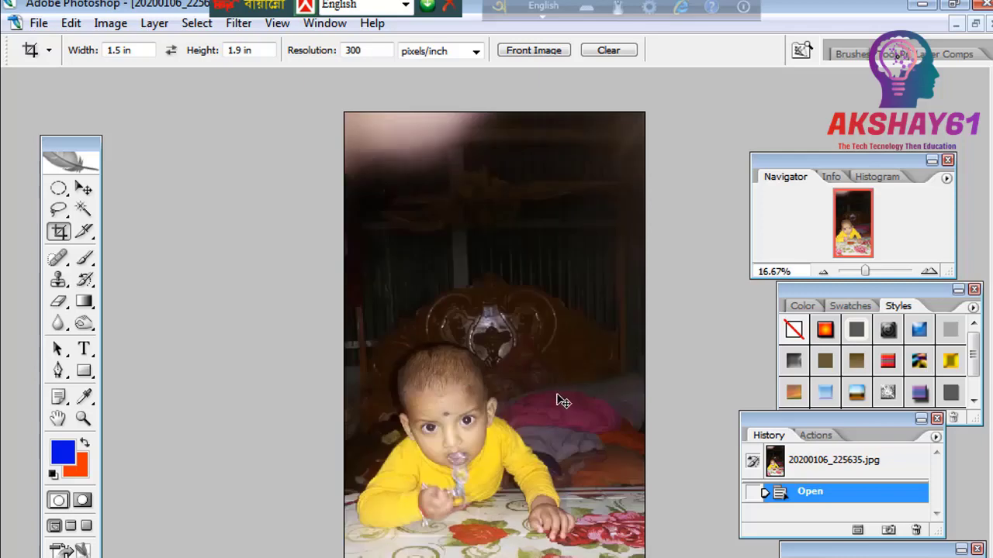
# - Zoom the view and select the Pen tool, checking its flyout of path-drawing variants
pyautogui.hotkey('ctrl', '+')
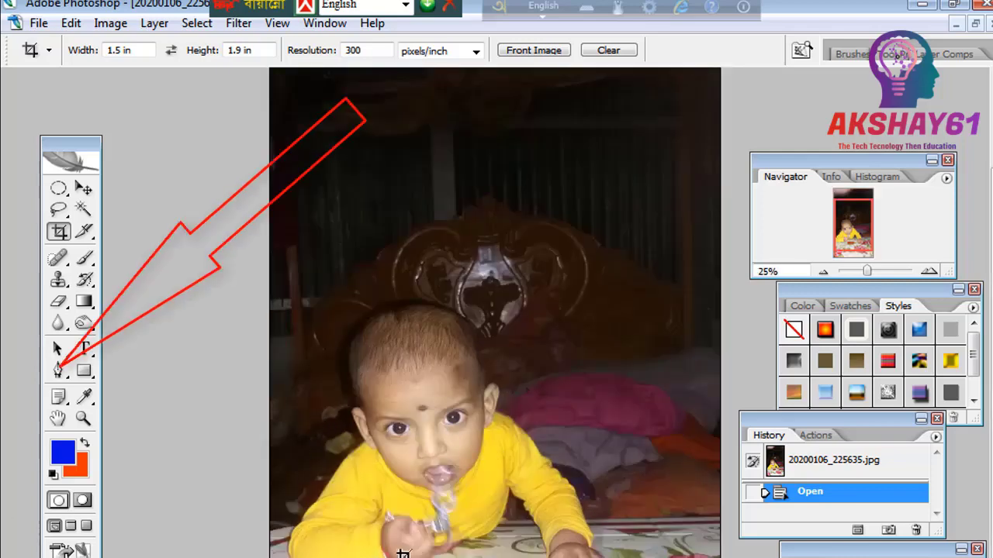
pyautogui.click(58, 371)
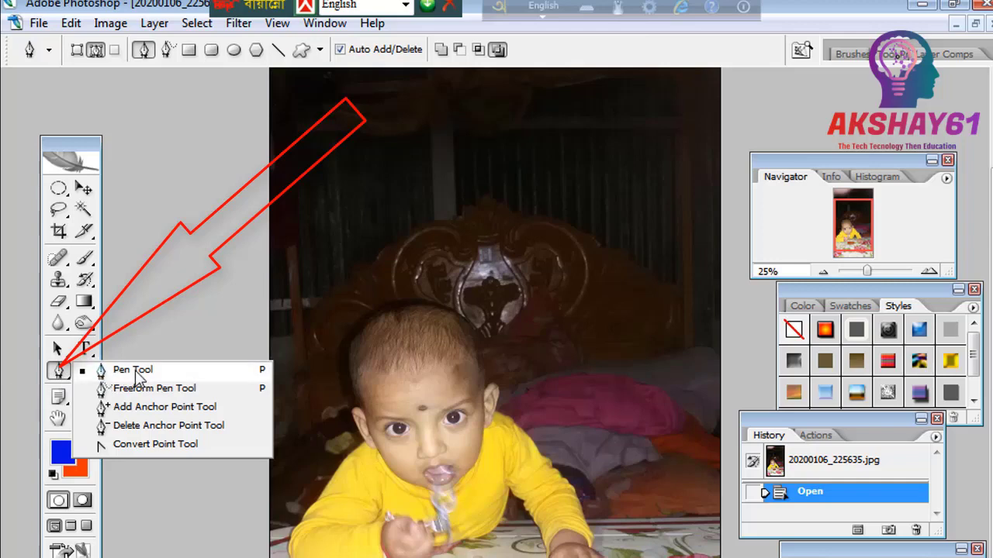
pyautogui.click(156, 373)
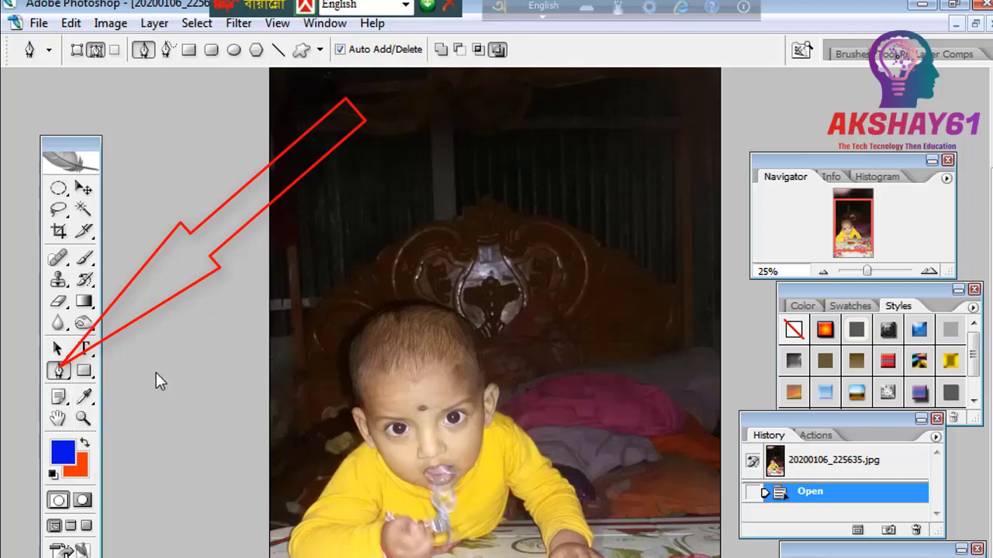
pyautogui.click(58, 370)
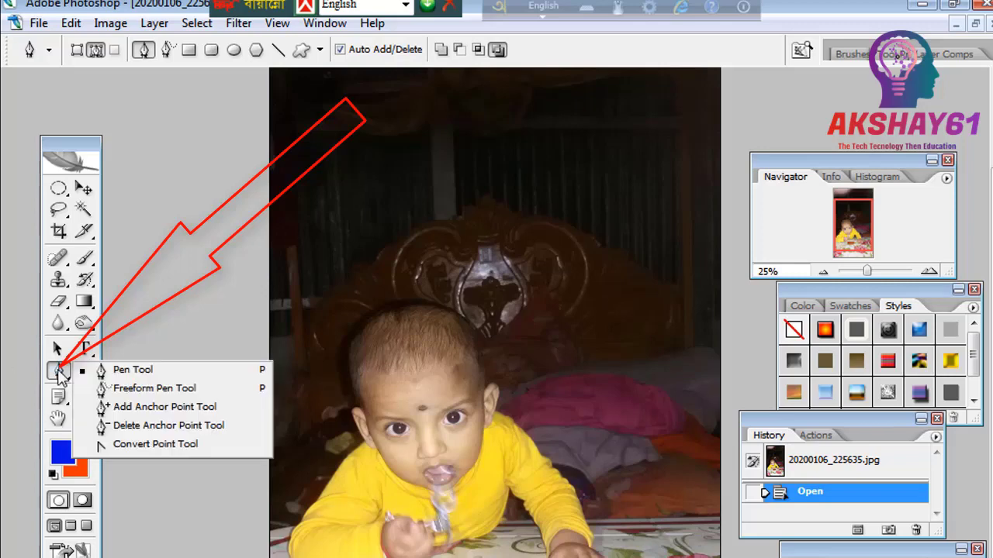
# - Keep the standard Pen set to Shape Layers mode, after briefly trying Paths
pyautogui.click(124, 374)
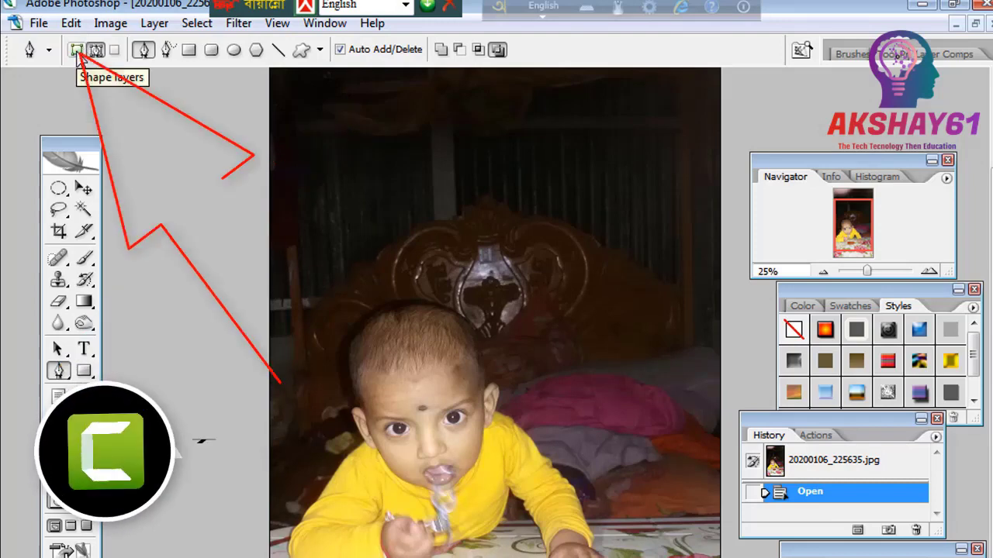
pyautogui.click(77, 51)
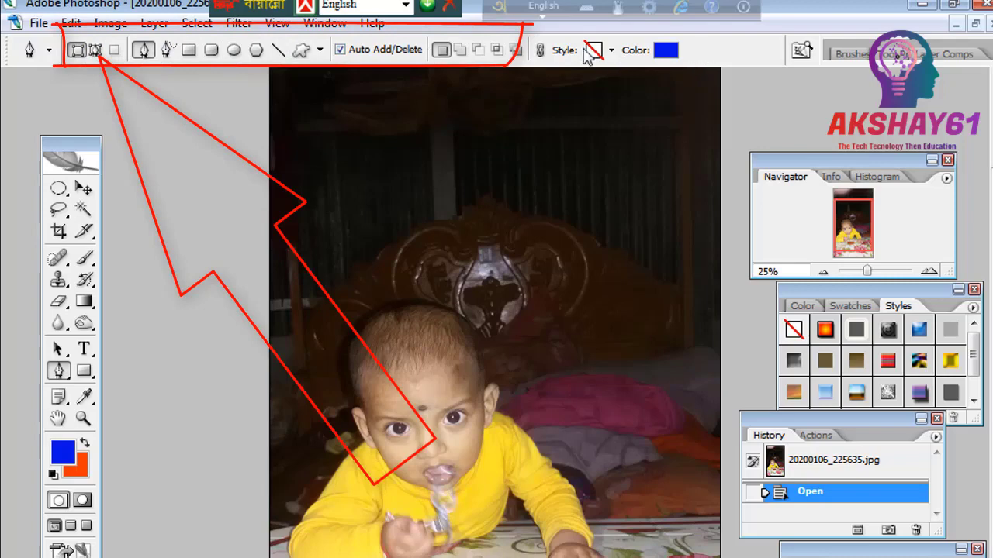
pyautogui.click(94, 51)
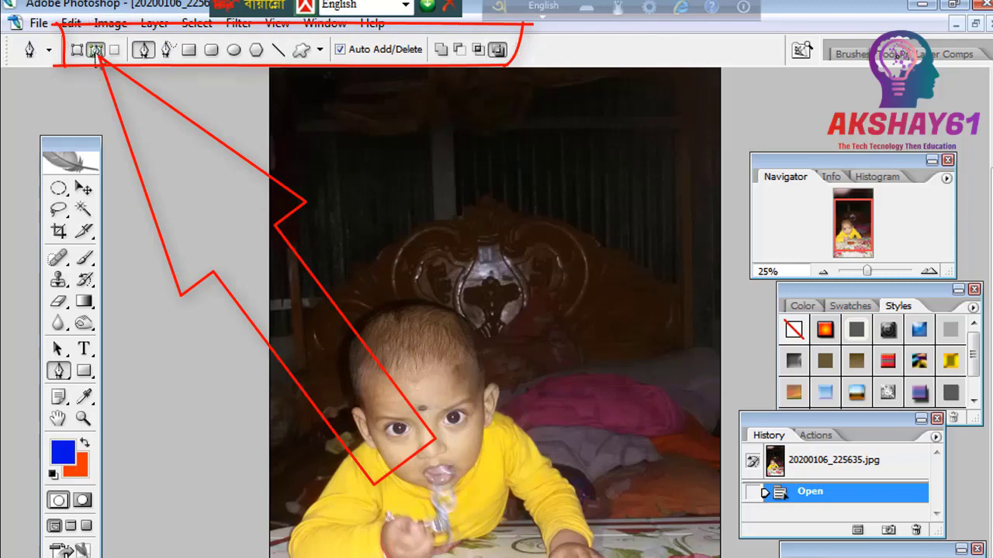
pyautogui.click(79, 52)
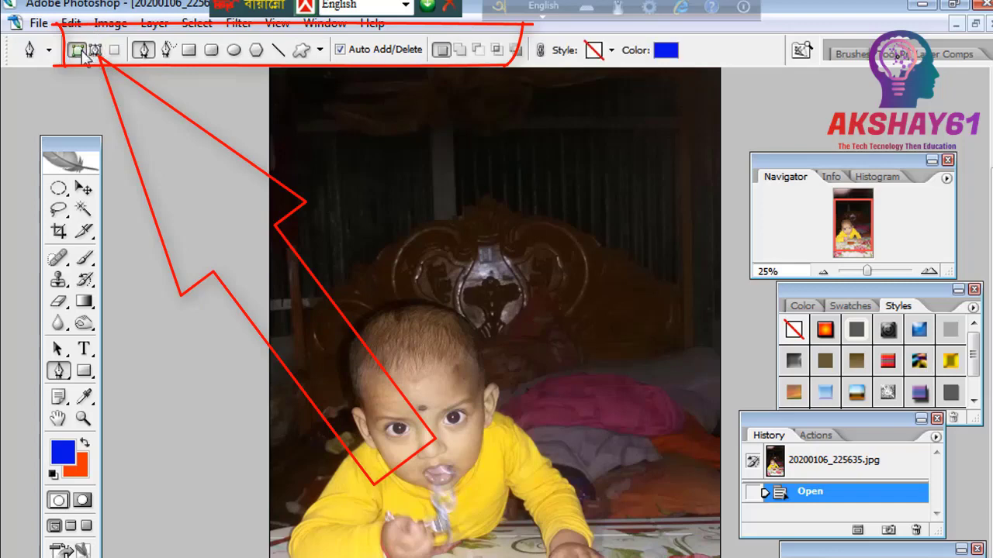
# - Draw a closed blue shape at the photo's lower-left, then step back through History to undo it
pyautogui.click(364, 466)
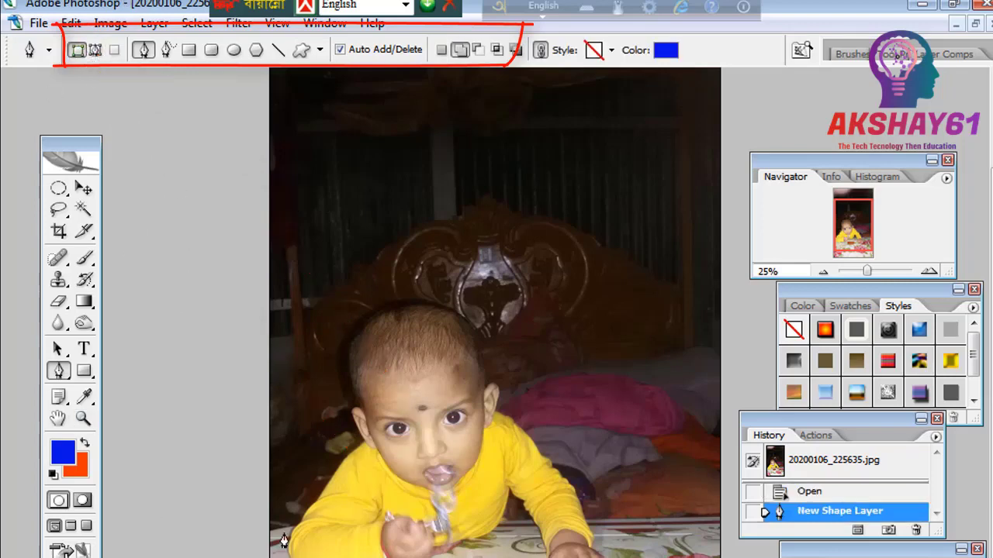
pyautogui.click(304, 504)
pyautogui.click(272, 535)
pyautogui.click(242, 550)
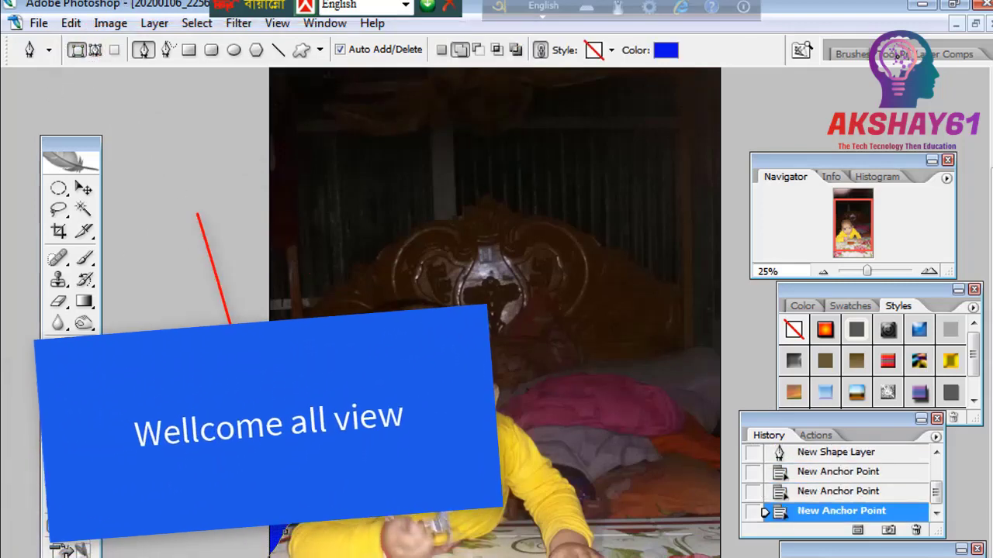
pyautogui.click(231, 536)
pyautogui.click(283, 468)
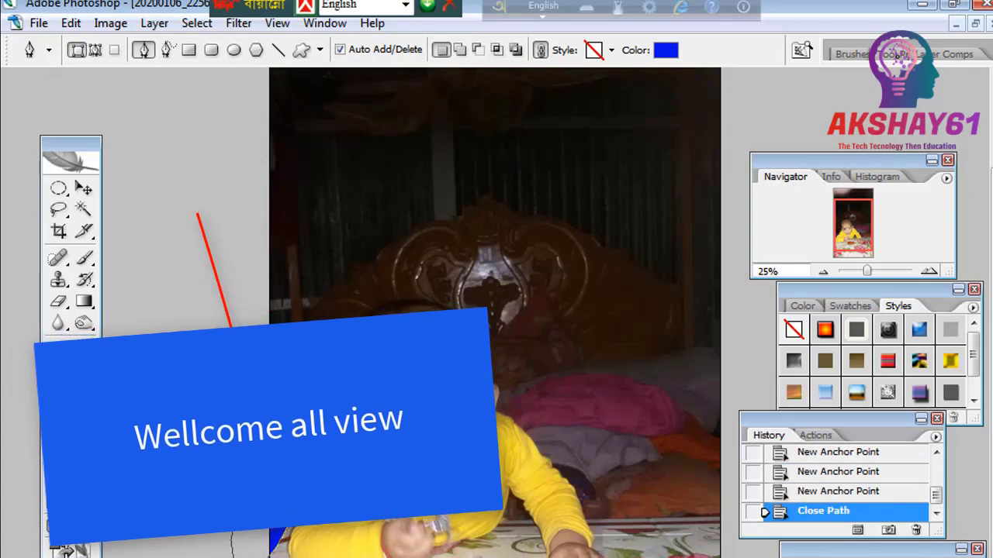
pyautogui.hotkey('ctrl', 'z')
pyautogui.hotkey('ctrl', 'z')
pyautogui.hotkey('ctrl', 'alt', 'z')
pyautogui.hotkey('ctrl', 'alt', 'z')
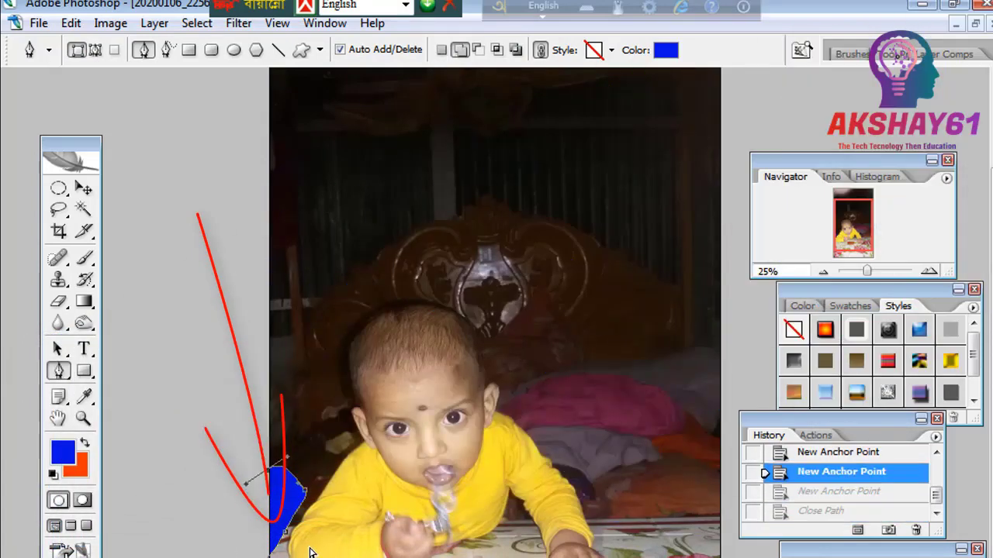
pyautogui.hotkey('ctrl', 'alt', 'z')
pyautogui.hotkey('ctrl', 'alt', 'z')
pyautogui.hotkey('ctrl', 'alt', 'z')
pyautogui.hotkey('ctrl', 'shift', 'z')
pyautogui.hotkey('ctrl', 'shift', 'z')
pyautogui.hotkey('ctrl', 'shift', 'z')
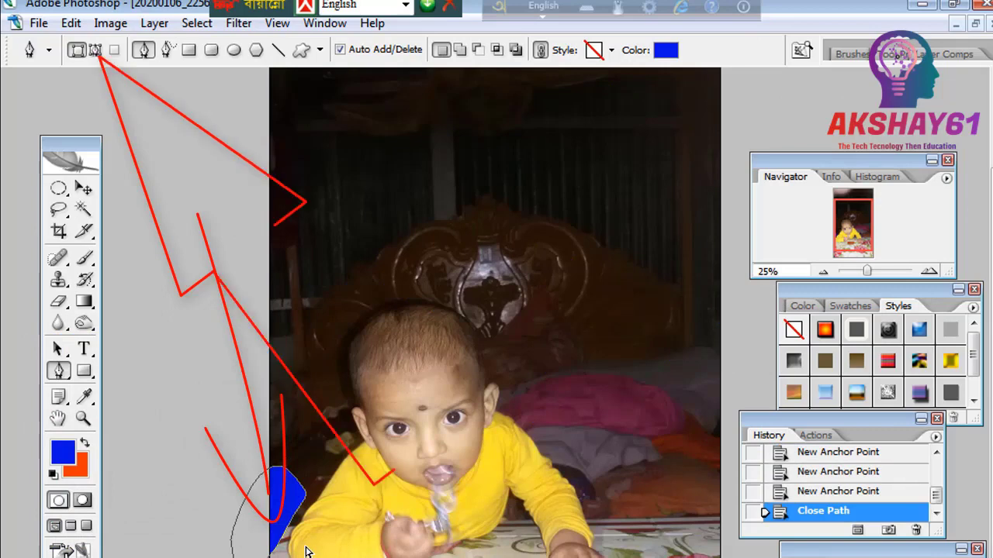
pyautogui.hotkey('ctrl', 'alt', 'z')
pyautogui.hotkey('ctrl', 'alt', 'z')
pyautogui.hotkey('ctrl', 'alt', 'z')
pyautogui.hotkey('ctrl', 'alt', 'z')
pyautogui.hotkey('ctrl', 'alt', 'z')
pyautogui.hotkey('ctrl', 'alt', 'z')
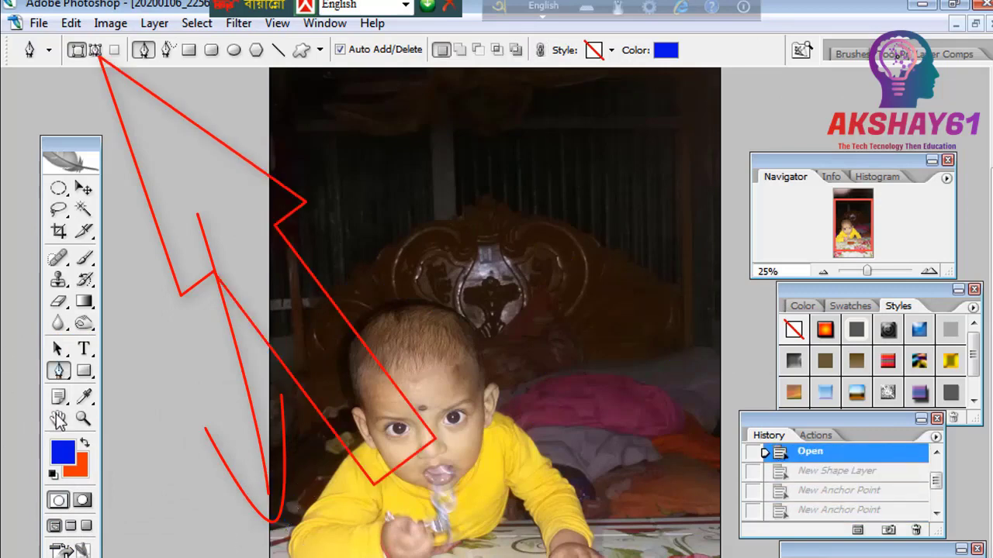
# - Switch the Pen to Paths mode and start a work path at the lower-left
pyautogui.rightClick(59, 371)
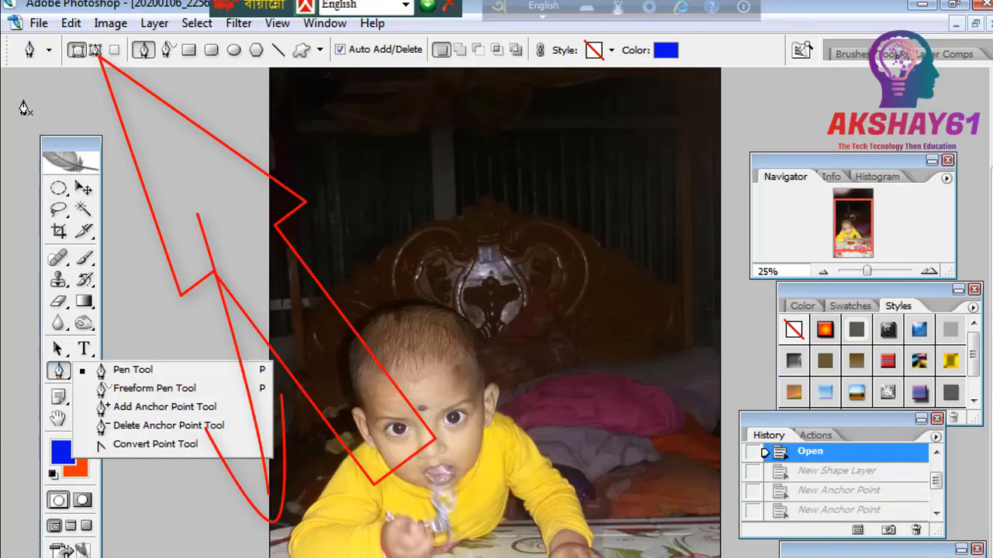
pyautogui.click(96, 51)
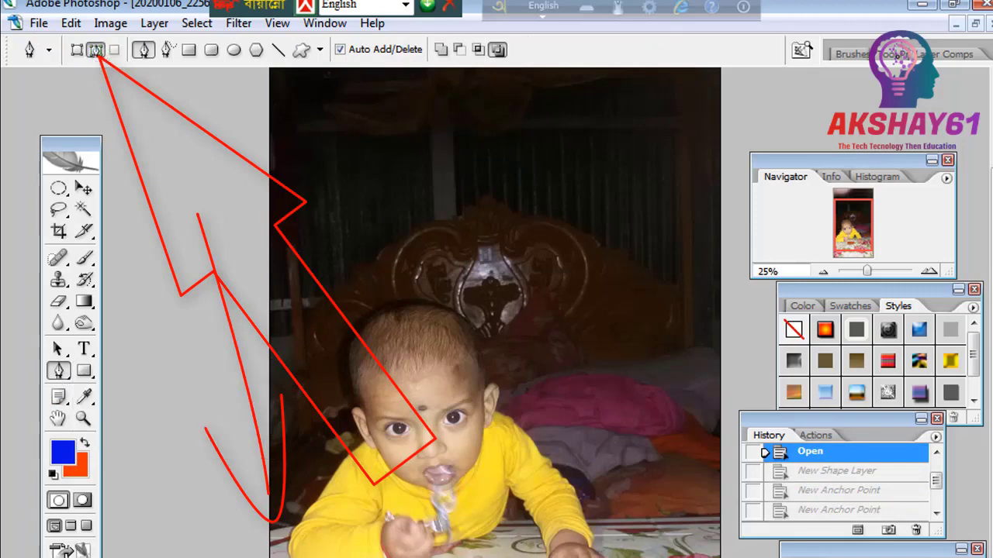
pyautogui.click(294, 474)
# - Add anchor points and close the work path at the photo's lower-left
pyautogui.click(309, 492)
pyautogui.click(264, 549)
pyautogui.click(220, 552)
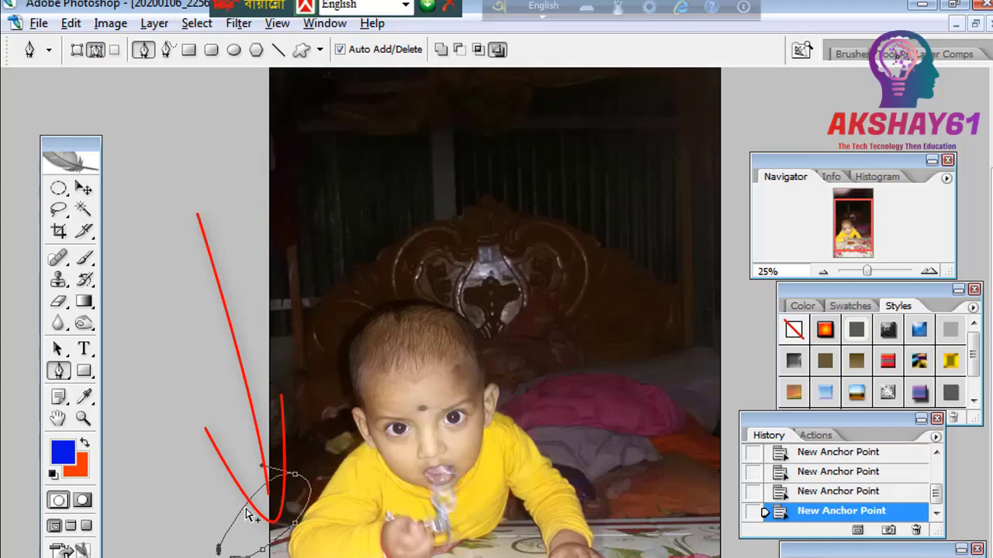
pyautogui.click(254, 486)
pyautogui.click(220, 526)
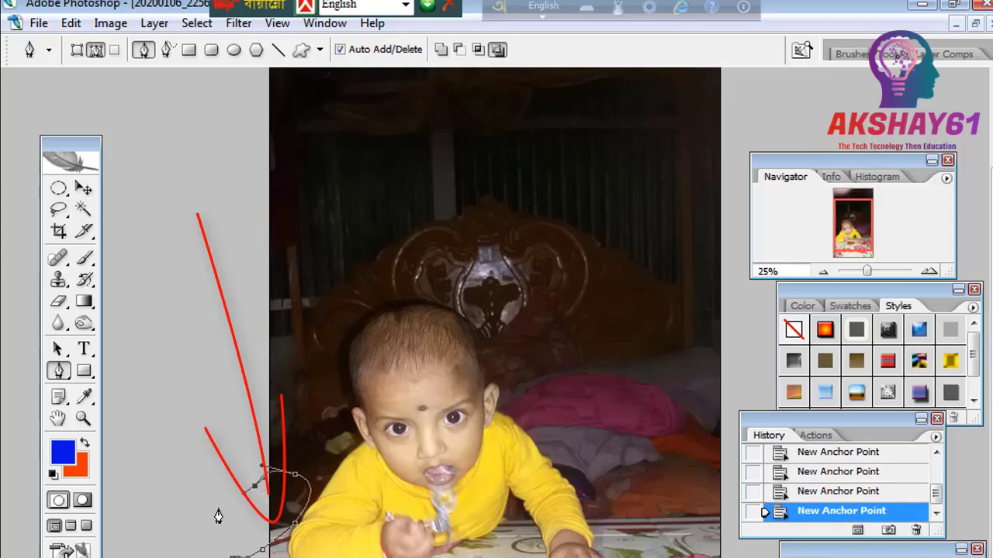
pyautogui.click(232, 555)
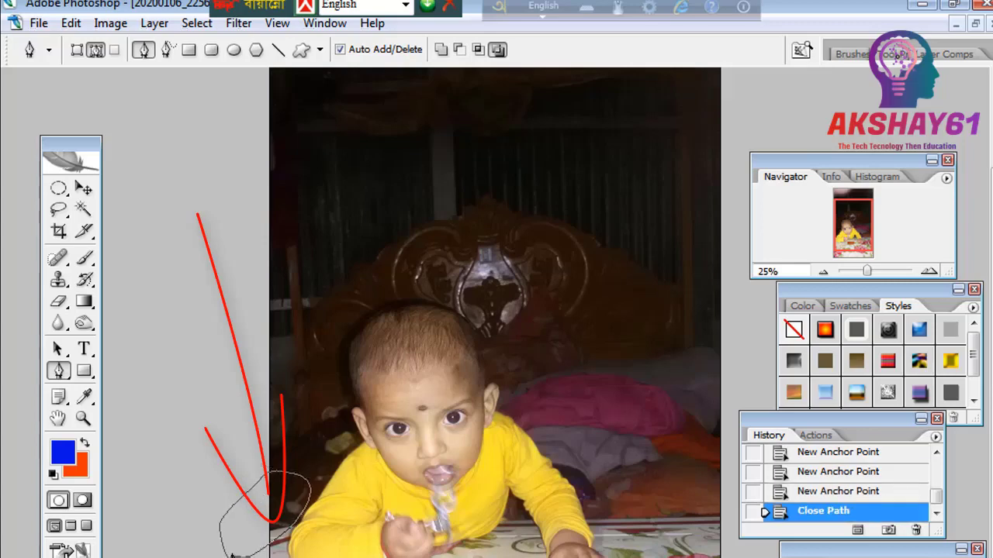
# - Turn the path into a selection, fill it red-orange, then undo the fill
pyautogui.hotkey('ctrl', 'Return')
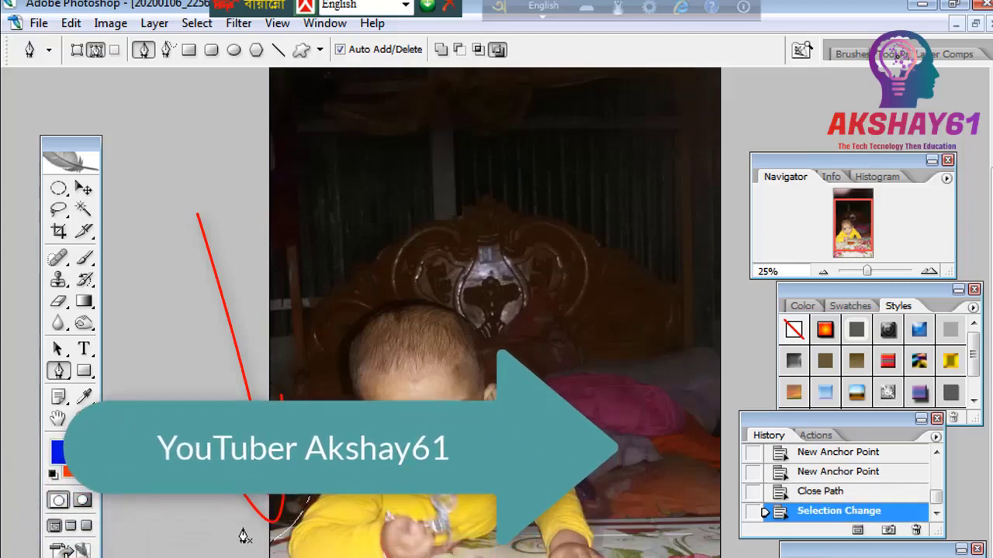
pyautogui.hotkey('alt', 'BackSpace')
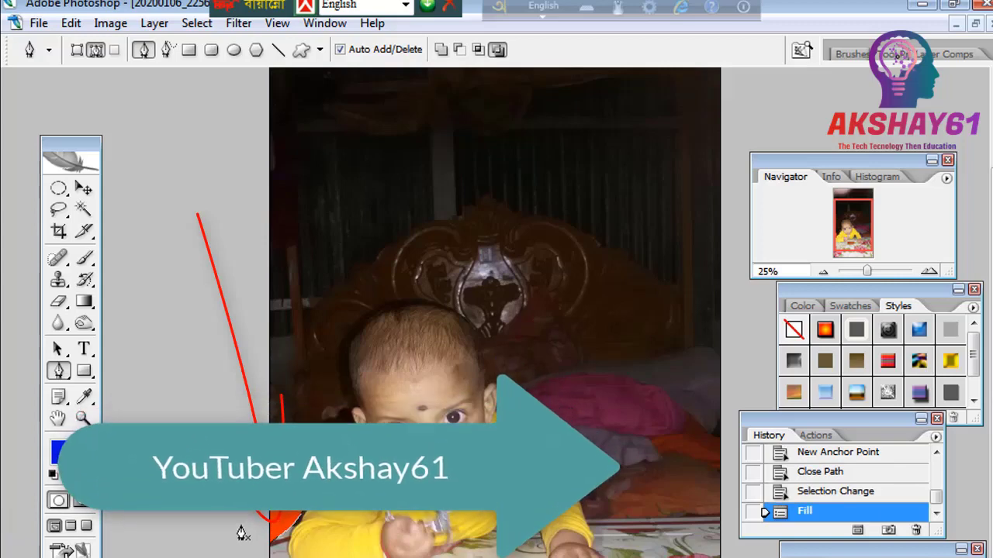
pyautogui.hotkey('ctrl', 'alt', 'z')
pyautogui.hotkey('ctrl', 'alt', 'z')
pyautogui.hotkey('ctrl', 'alt', 'z')
pyautogui.hotkey('ctrl', 'alt', 'z')
pyautogui.hotkey('ctrl', 'alt', 'z')
pyautogui.hotkey('ctrl', 'alt', 'z')
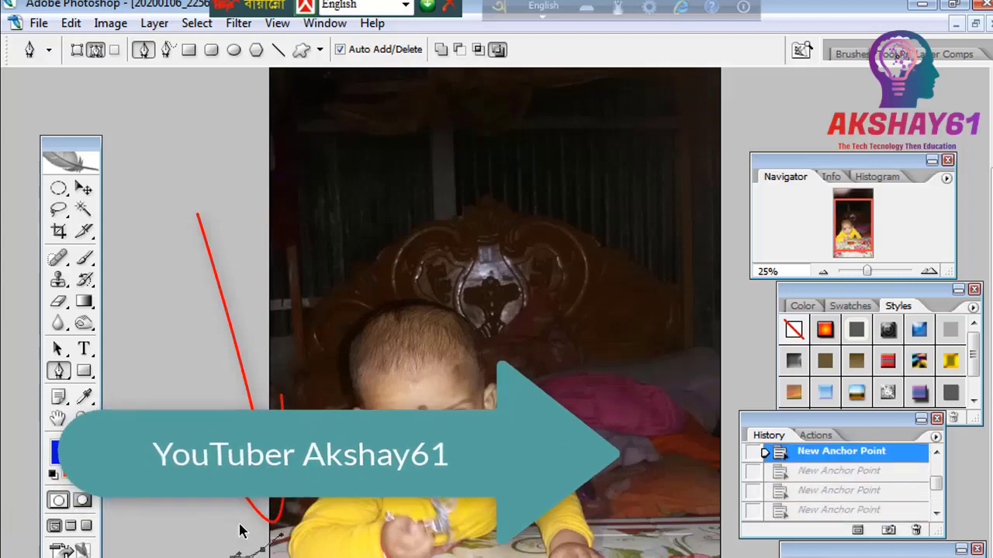
pyautogui.hotkey('ctrl', 'alt', 'z')
pyautogui.hotkey('ctrl', 'alt', 'z')
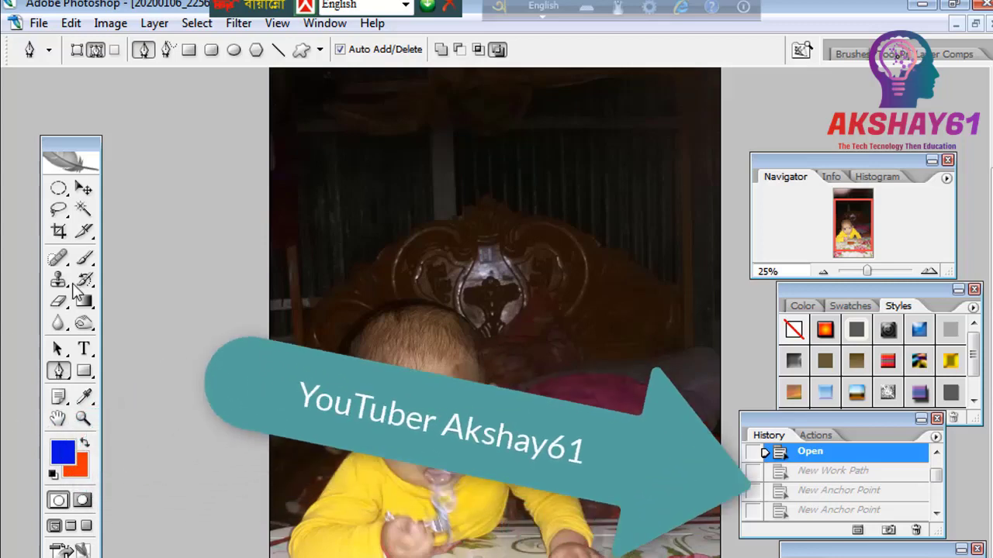
# - Switch to the Magic Wand, test-select dark background patches, then deselect
pyautogui.click(56, 371)
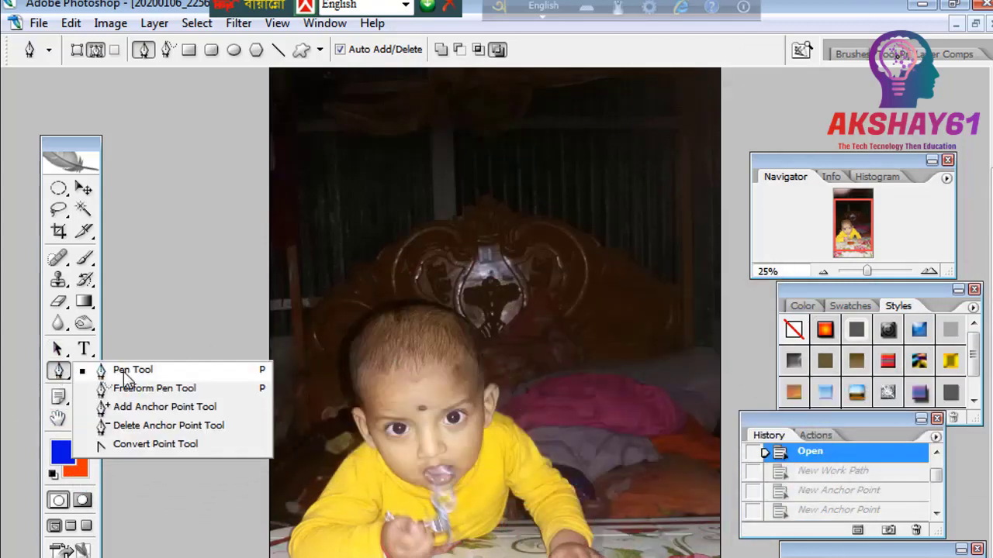
pyautogui.click(126, 372)
pyautogui.click(84, 210)
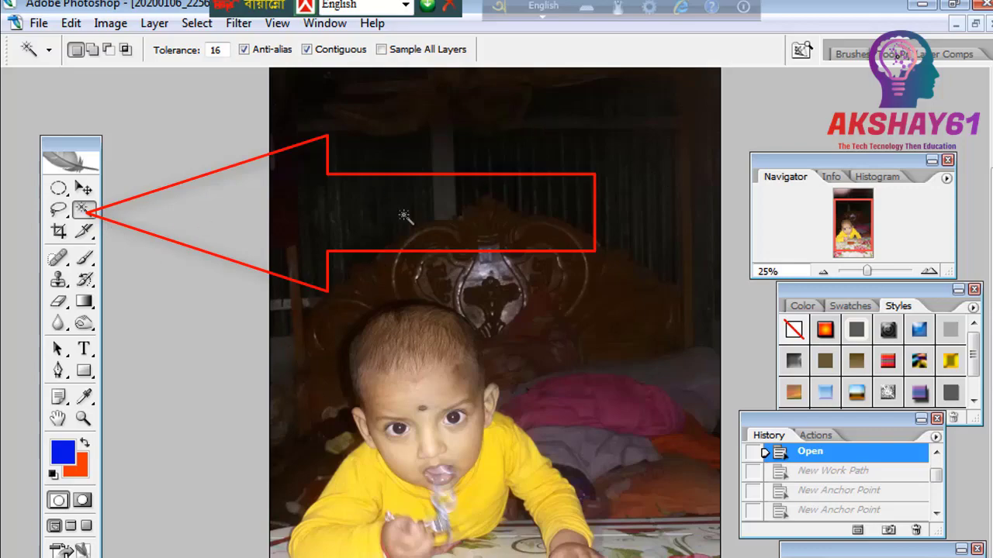
pyautogui.click(442, 194)
pyautogui.keyDown('shift'); pyautogui.click(609, 173); pyautogui.keyUp('shift')
pyautogui.moveTo(609, 173); pyautogui.dragTo(633, 196)
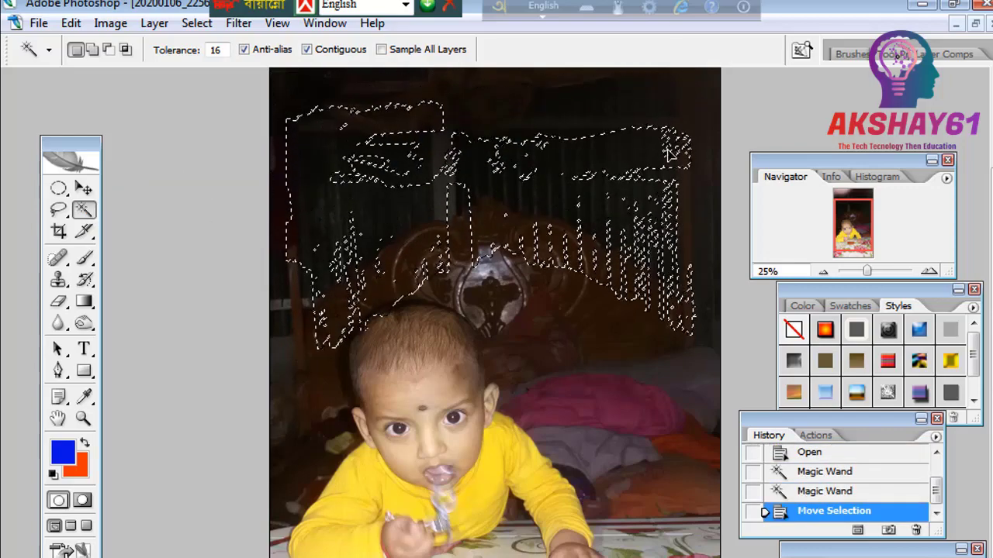
pyautogui.click(629, 109)
pyautogui.keyDown('shift'); pyautogui.click(651, 326); pyautogui.keyUp('shift')
pyautogui.keyDown('shift'); pyautogui.click(663, 357); pyautogui.keyUp('shift')
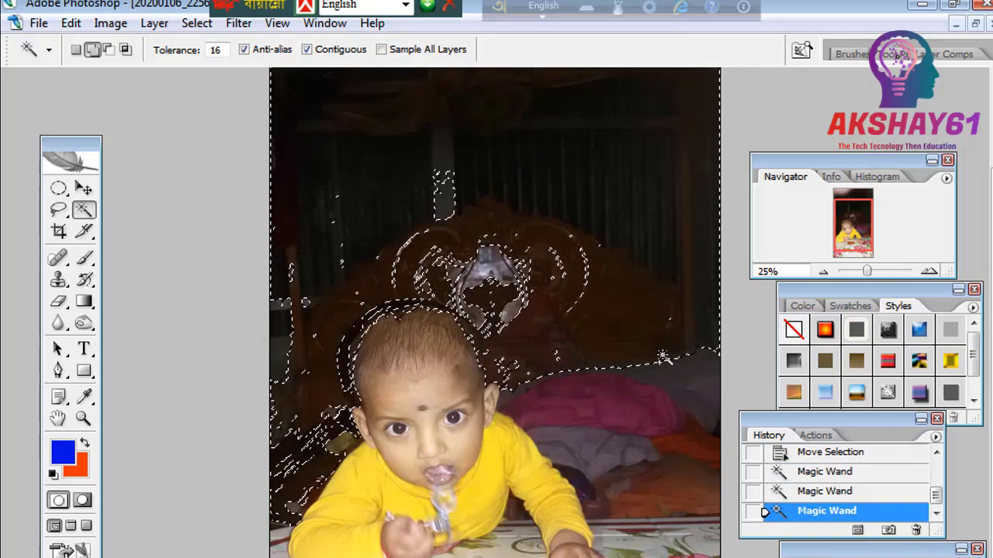
pyautogui.hotkey('ctrl', 'd')
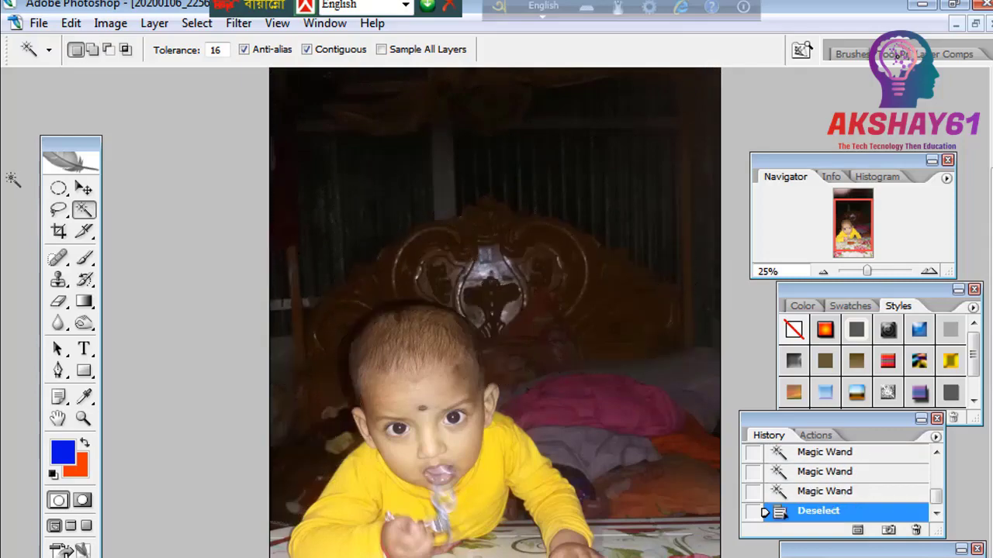
# - Lower tolerance to 12 and select the dark wall, headboard and edges together
pyautogui.doubleClick(215, 50)
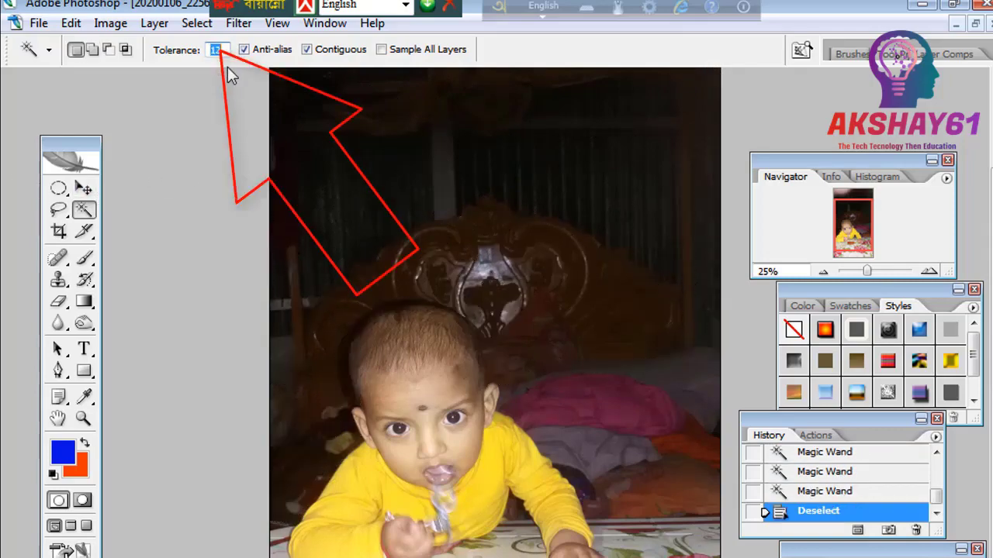
pyautogui.write('7')
pyautogui.click(365, 259)
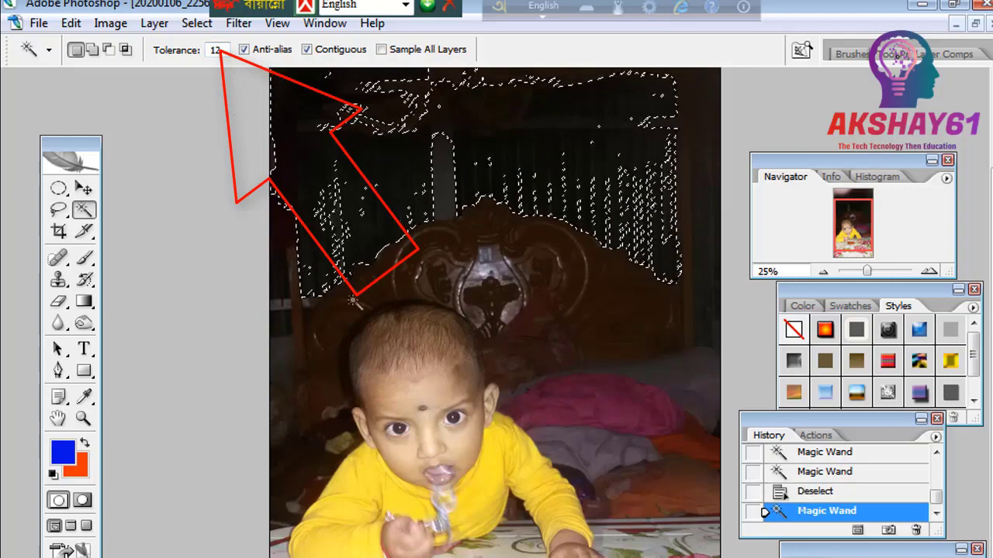
pyautogui.click(636, 334)
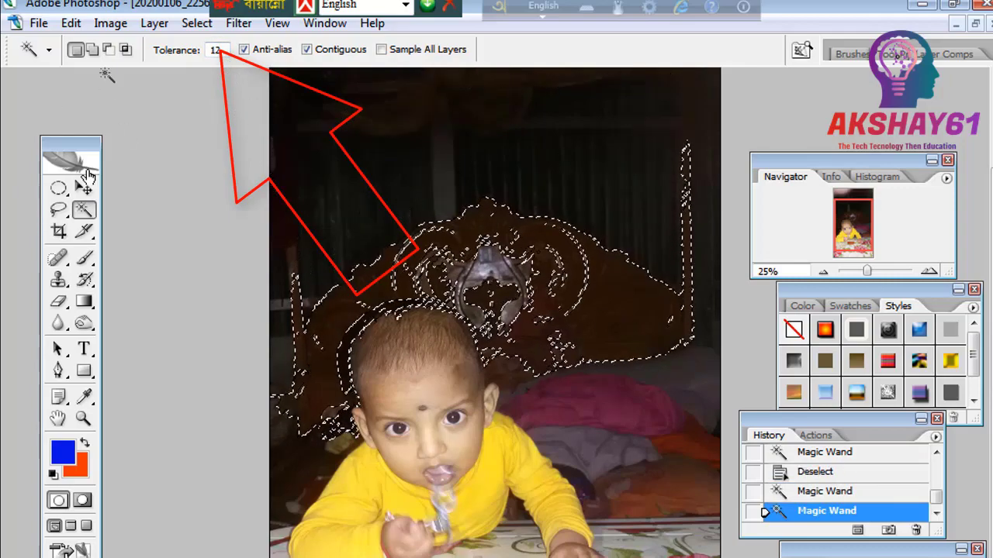
pyautogui.click(384, 192)
pyautogui.click(92, 49)
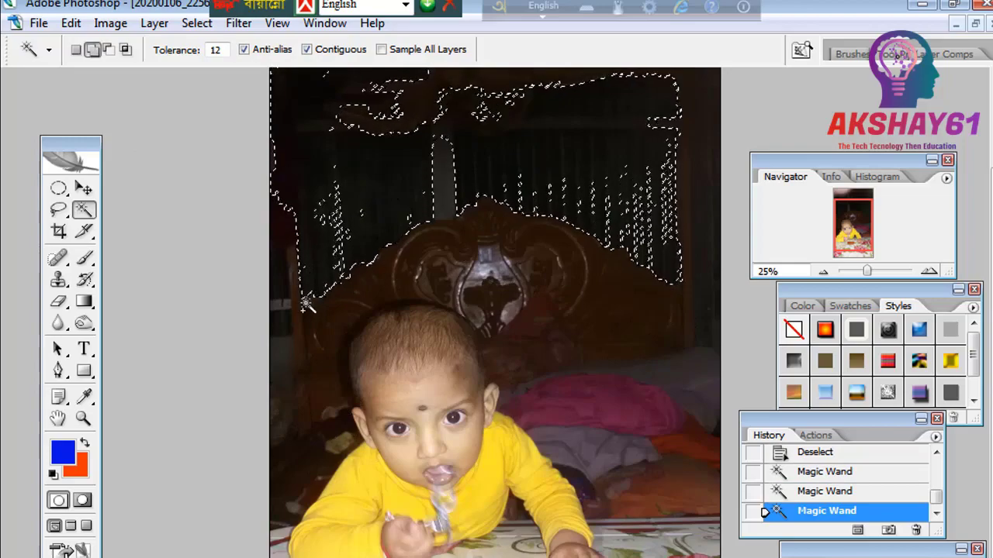
pyautogui.click(291, 302)
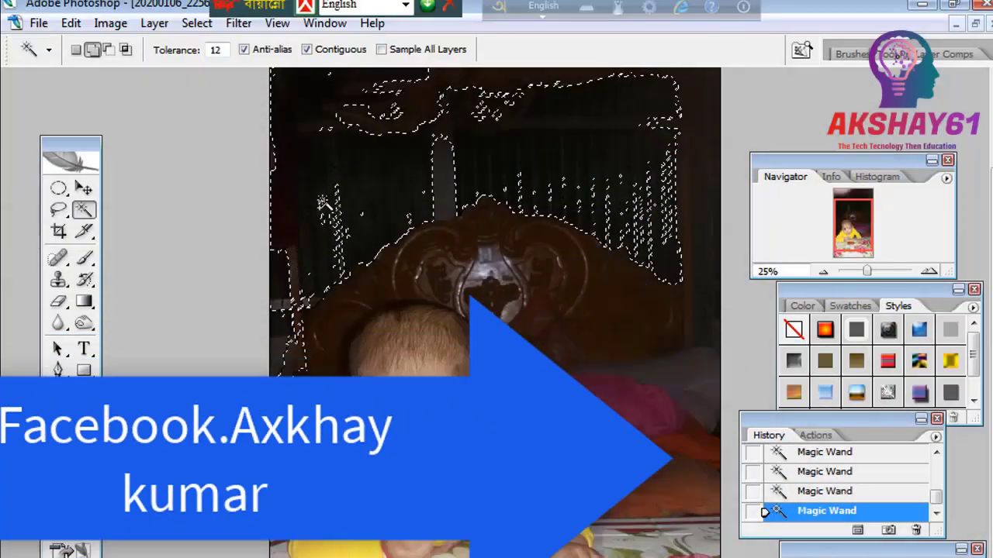
pyautogui.click(676, 158)
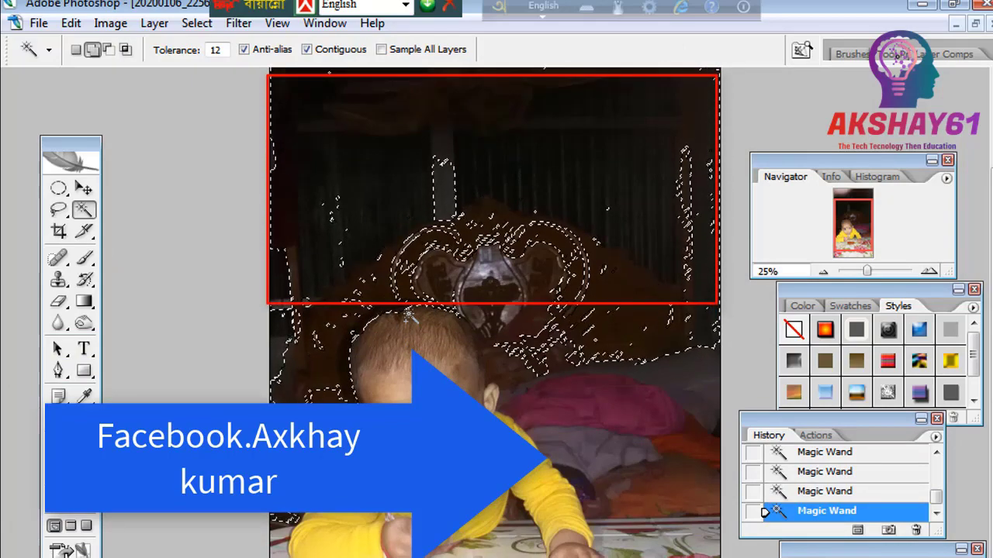
pyautogui.press('shift')
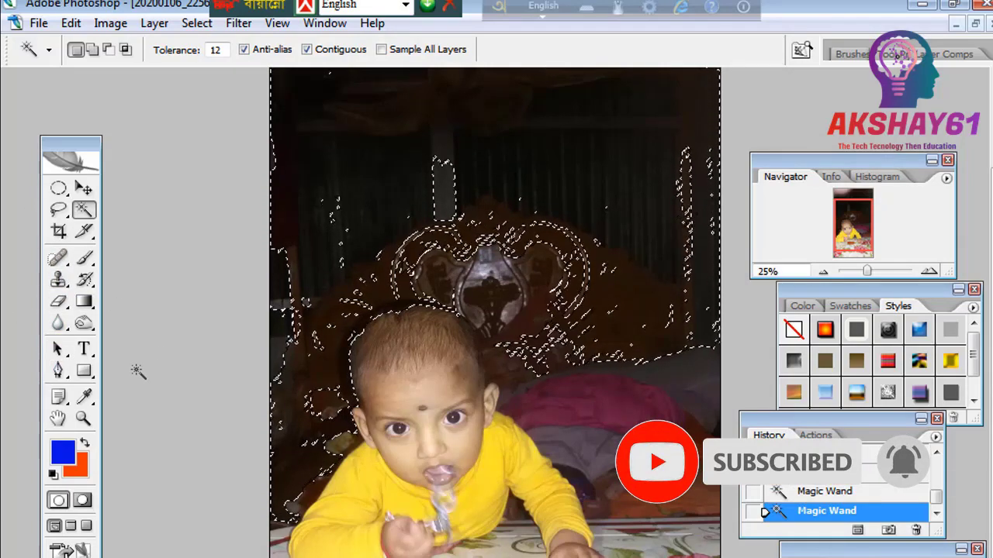
pyautogui.click(59, 231)
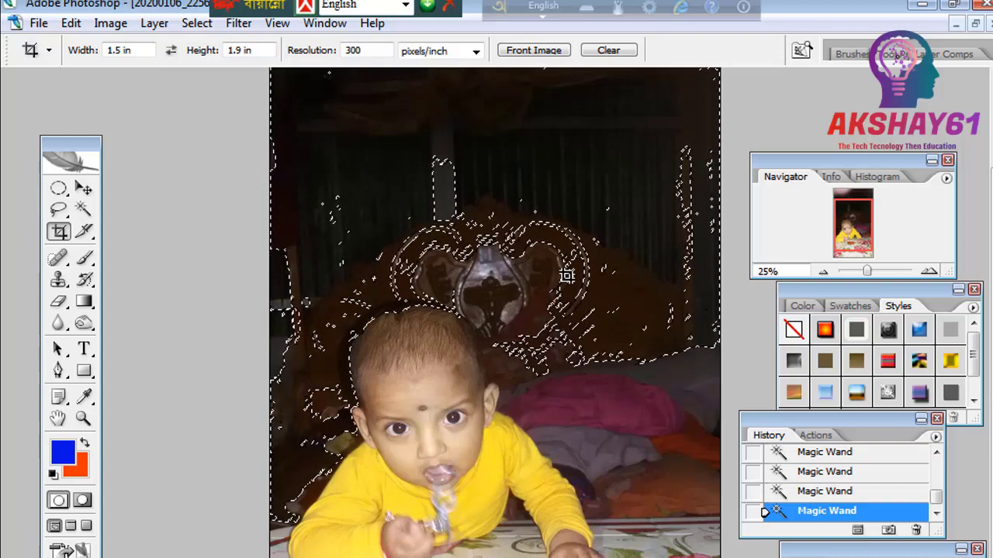
# - Deselect everything with Ctrl+D and pick the Magic Wand again
pyautogui.hotkey('ctrl', 'd')
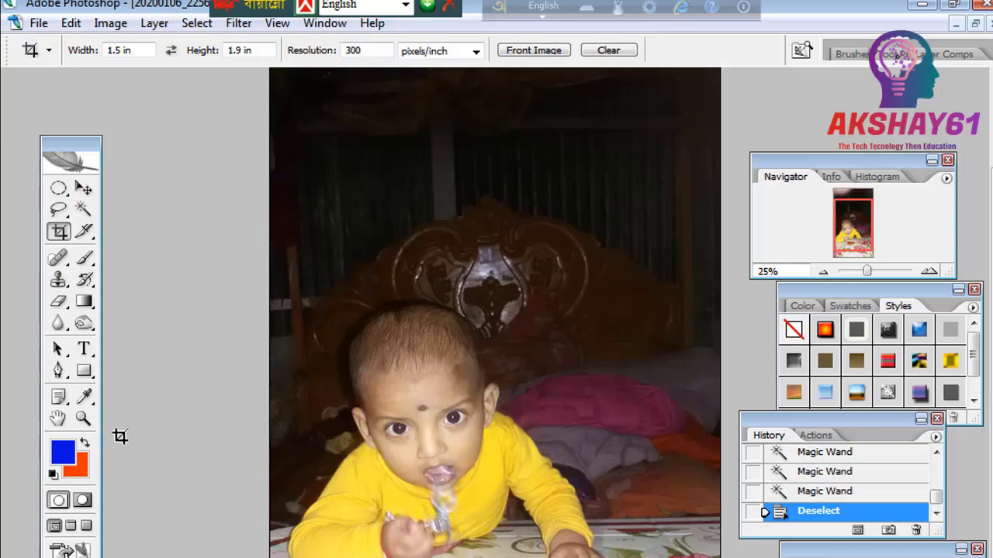
pyautogui.click(84, 209)
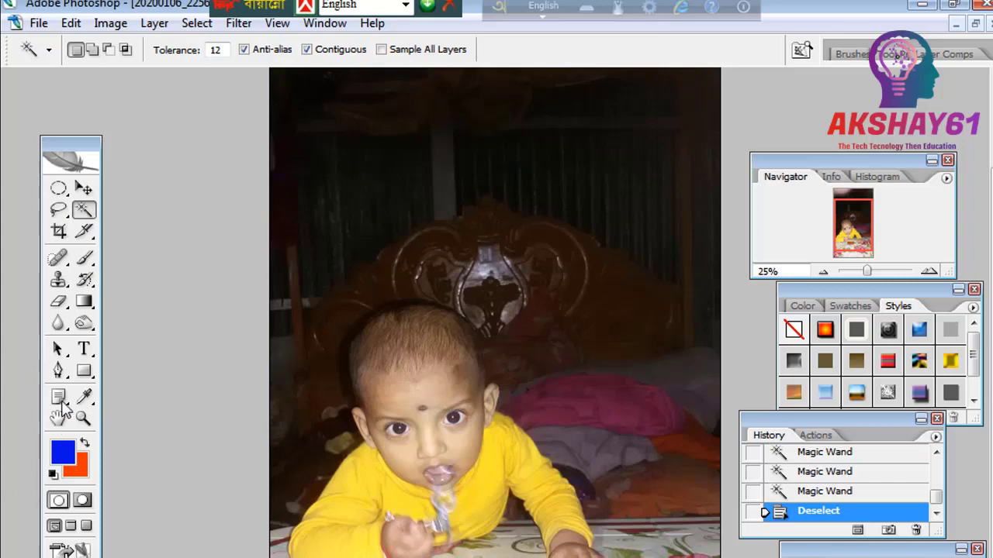
# - Choose the Pen and start a path along the photo's bottom-left, replacing a misplaced anchor
pyautogui.moveTo(59, 370); pyautogui.dragTo(124, 371)
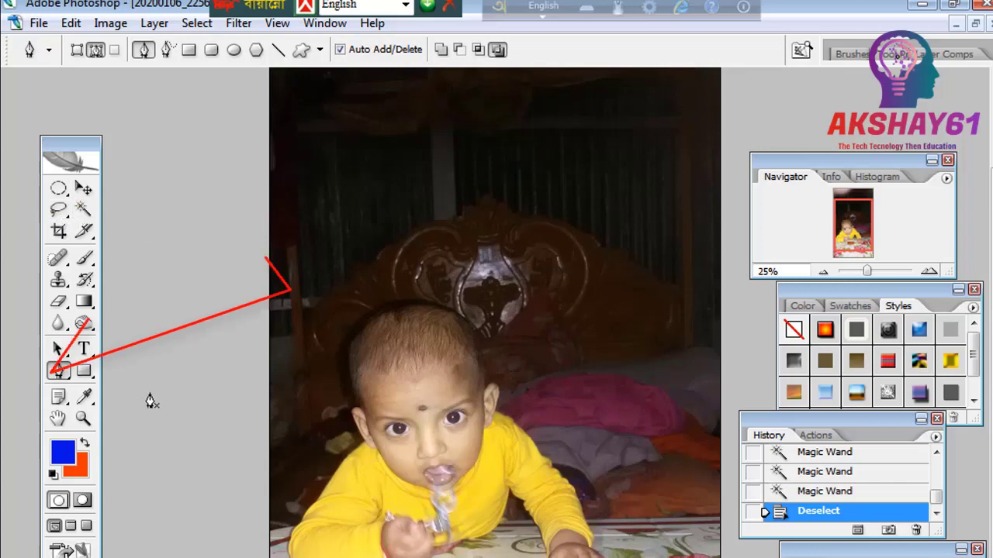
pyautogui.moveTo(56, 380); pyautogui.dragTo(117, 376)
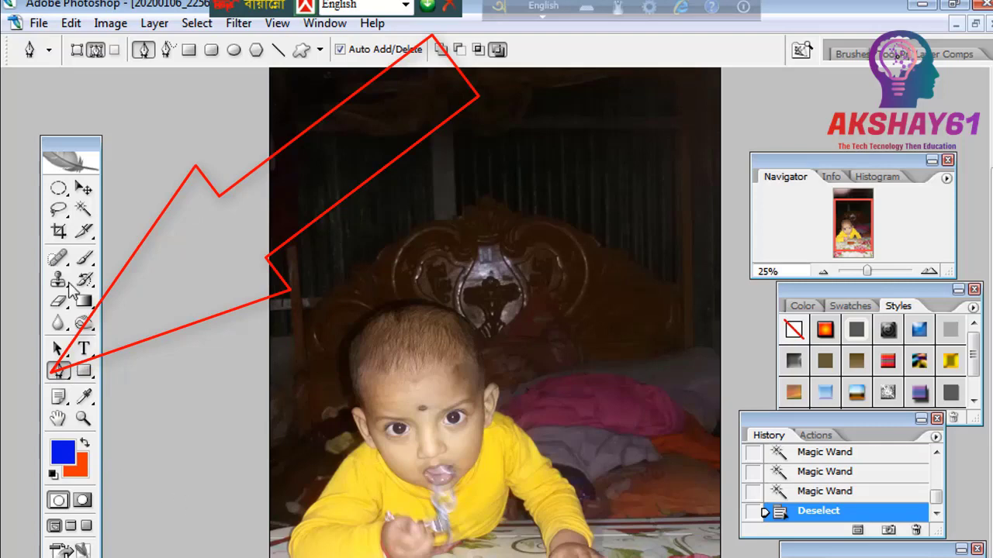
pyautogui.moveTo(61, 379); pyautogui.dragTo(124, 376)
pyautogui.click(227, 555)
pyautogui.click(249, 549)
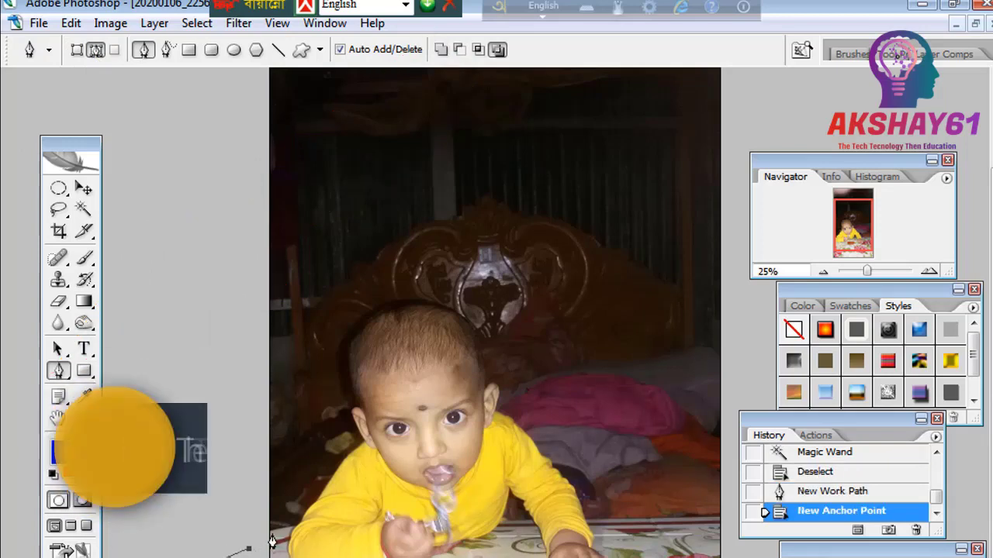
pyautogui.click(271, 541)
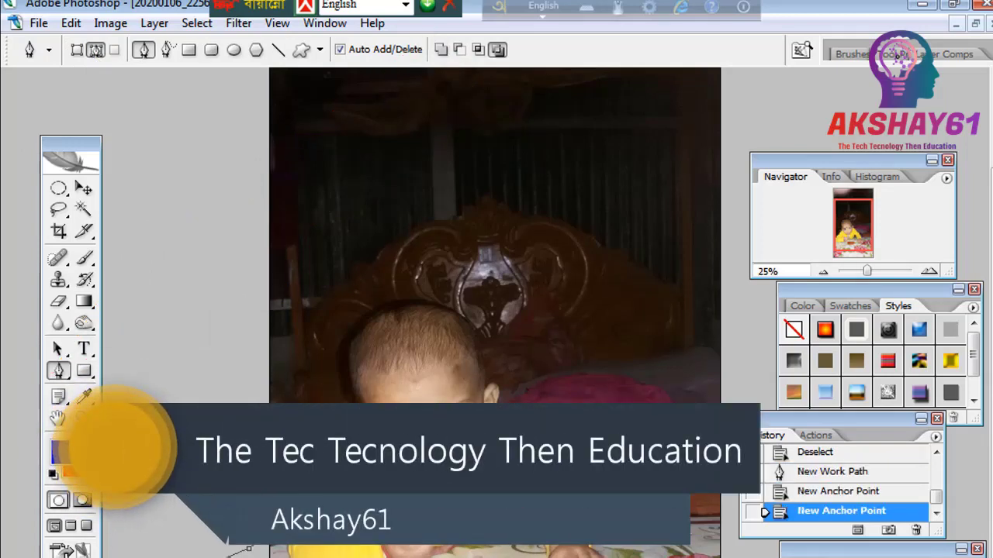
pyautogui.click(292, 534)
pyautogui.hotkey('ctrl', '+')
pyautogui.hotkey('ctrl', 'z')
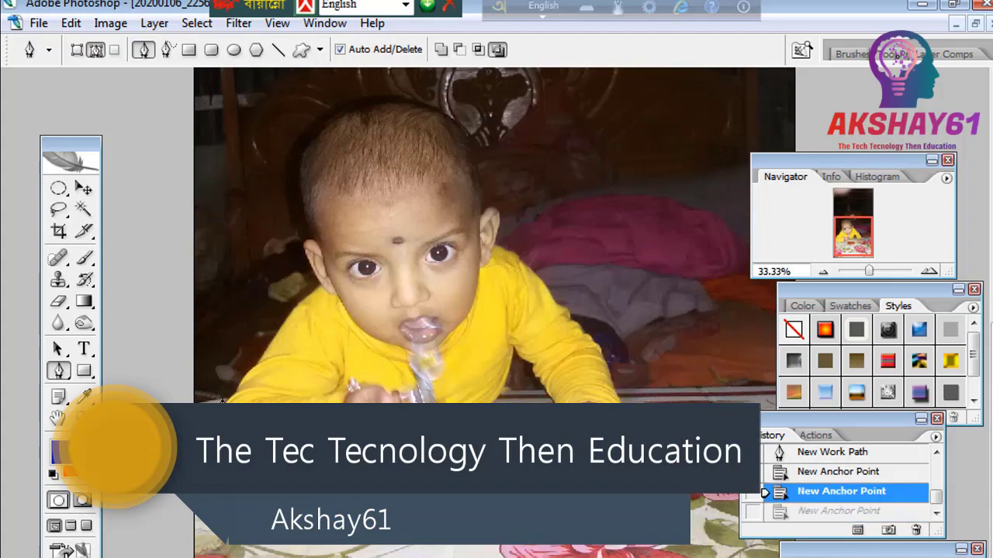
pyautogui.hotkey('ctrl', 'alt', 'z')
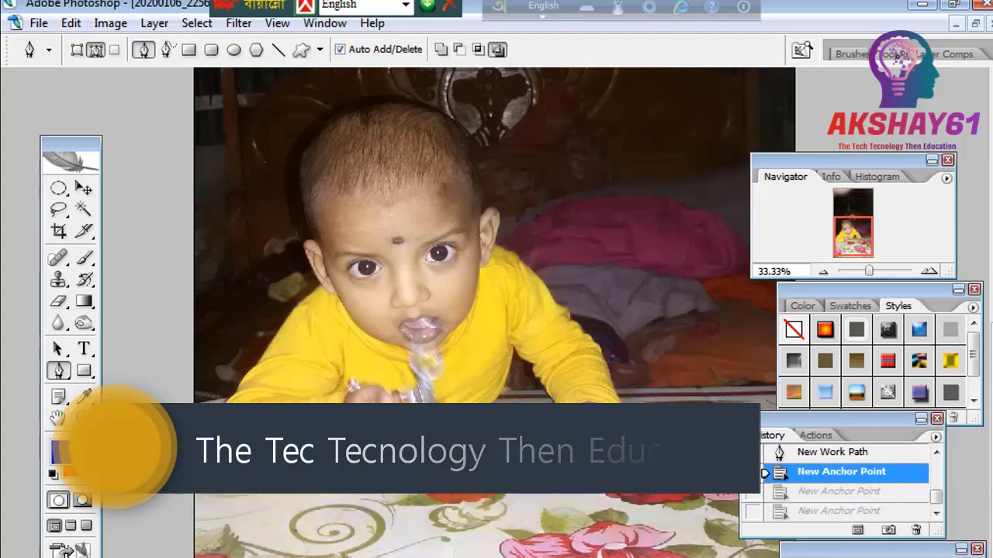
pyautogui.click(271, 541)
# - Extend the path up the yellow sleeve, zooming between 33.33% and 50%
pyautogui.click(115, 450)
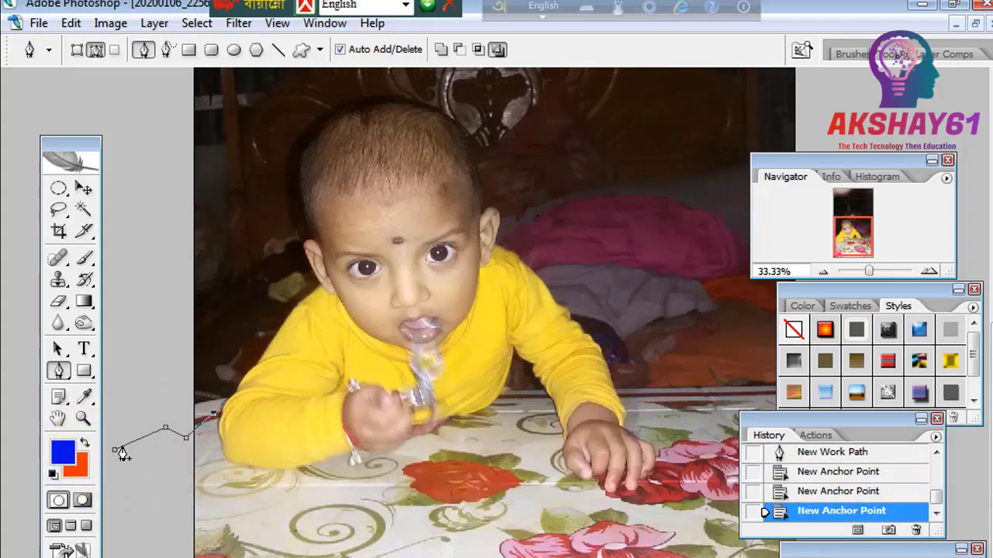
pyautogui.click(223, 411)
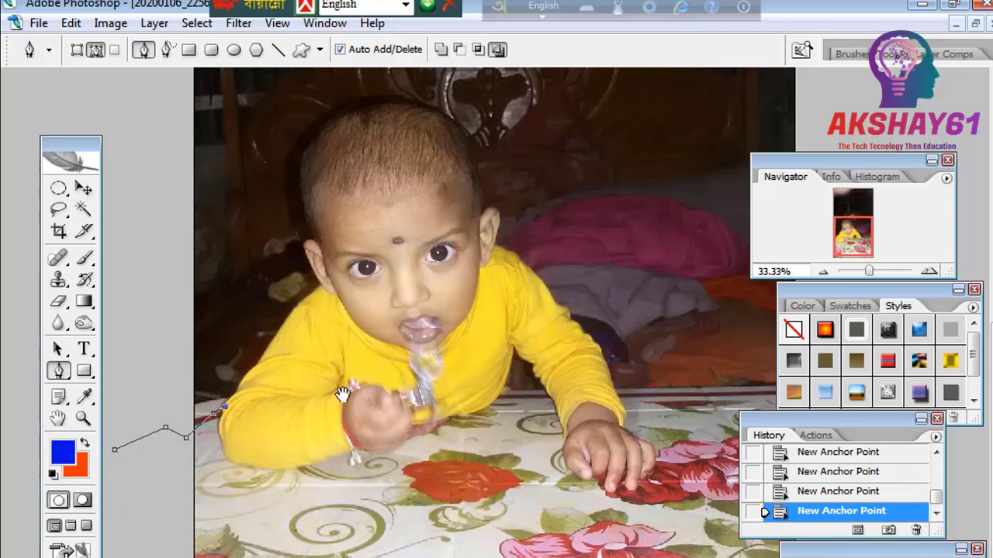
pyautogui.hotkey('ctrl', '+')
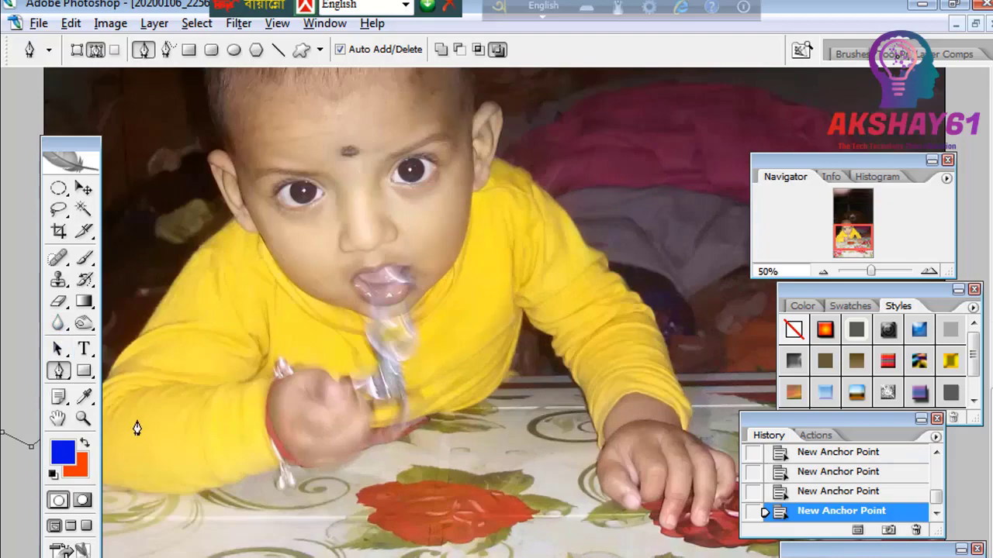
pyautogui.hotkey('ctrl', '-')
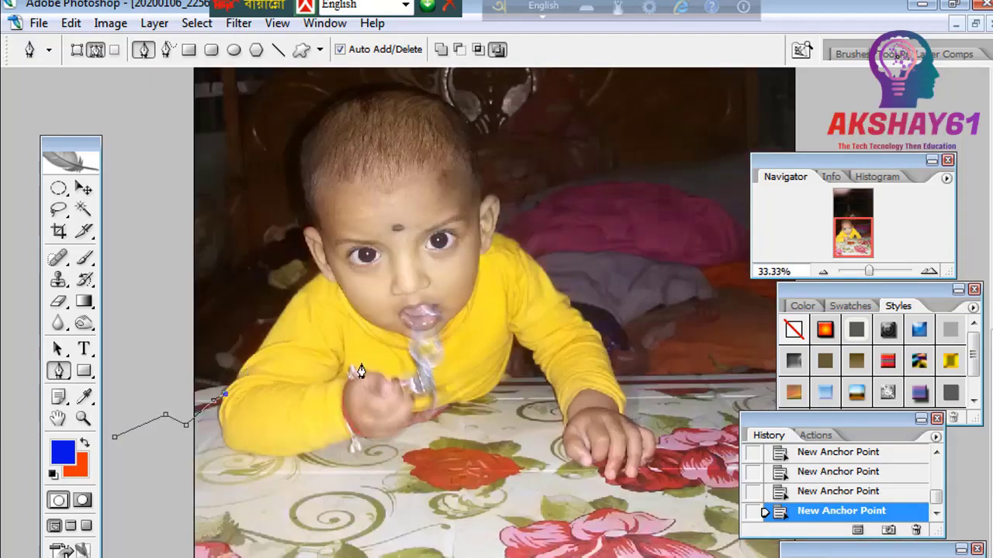
pyautogui.hotkey('ctrl', '+')
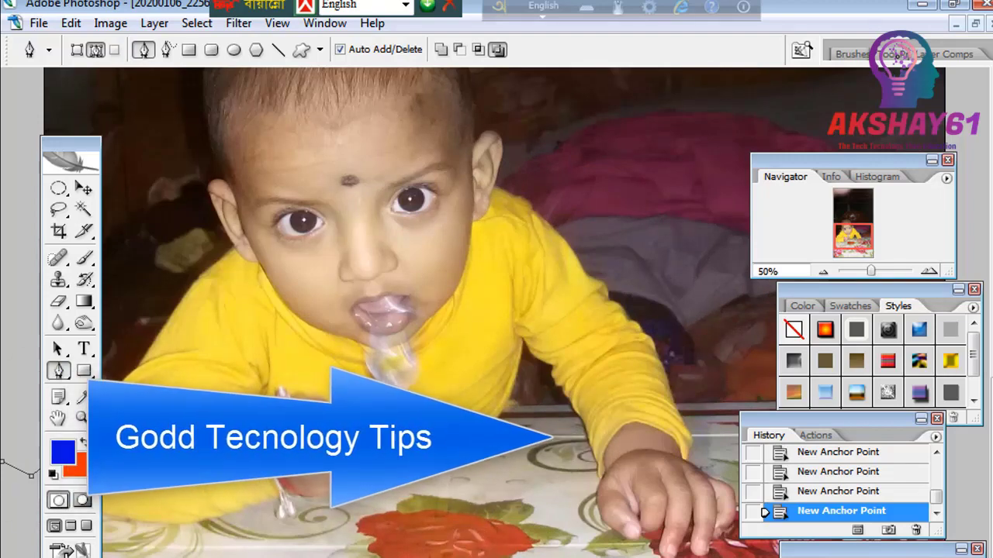
pyautogui.keyDown('alt'); pyautogui.click(263, 386); pyautogui.keyUp('alt')
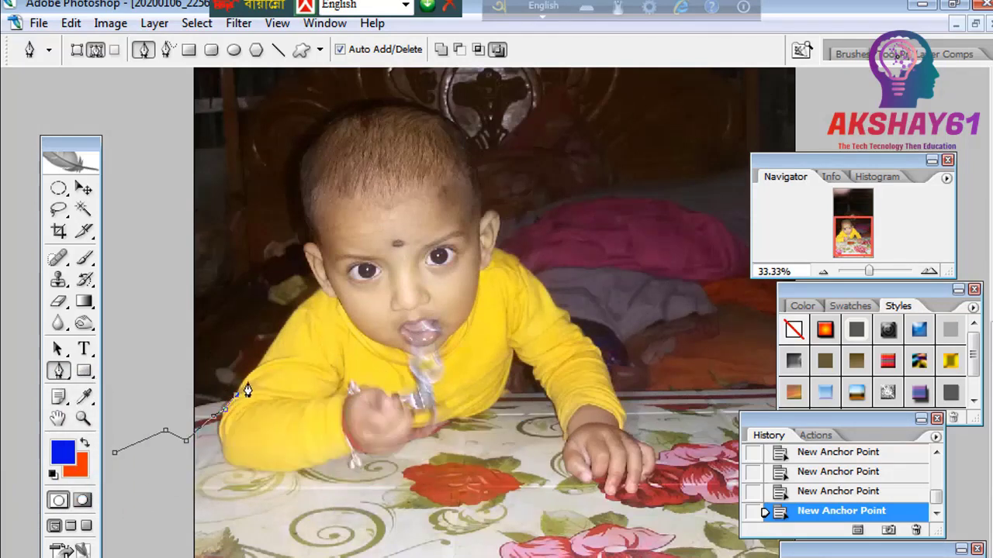
pyautogui.click(251, 372)
pyautogui.hotkey('ctrl', 'z')
pyautogui.click(253, 371)
pyautogui.click(292, 318)
pyautogui.click(308, 299)
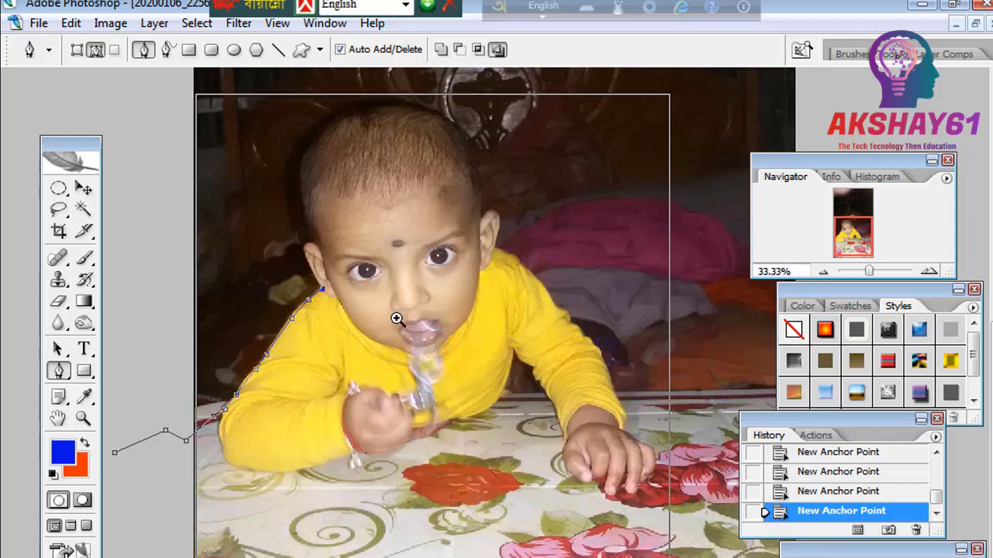
# - Zoom in and draw curved anchors around the baby's ear, redoing a misplaced one
pyautogui.hotkey('ctrl', '+')
pyautogui.hotkey('ctrl', '+')
pyautogui.hotkey('ctrl', '+')
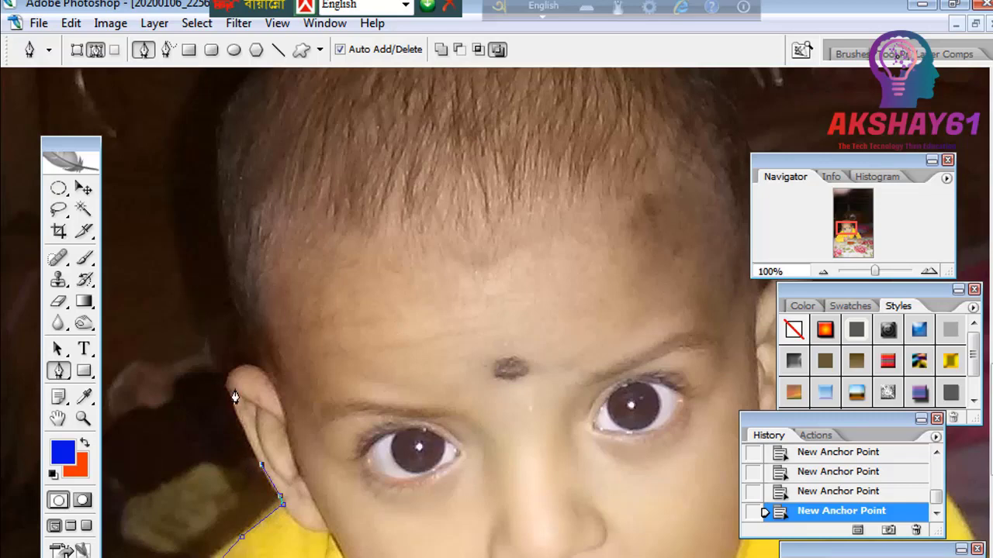
pyautogui.moveTo(232, 372); pyautogui.dragTo(251, 369)
pyautogui.hotkey('ctrl', 'z')
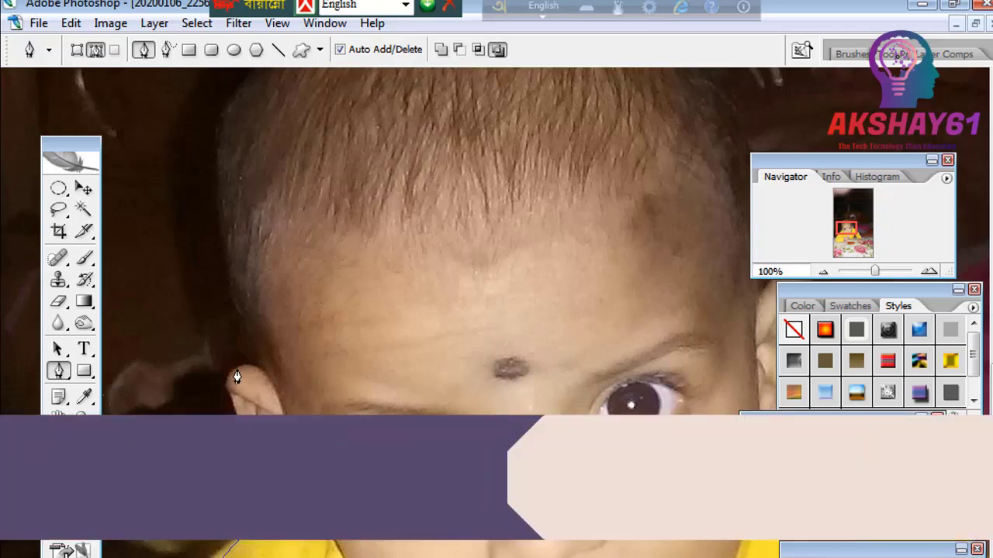
pyautogui.moveTo(237, 370); pyautogui.dragTo(268, 361)
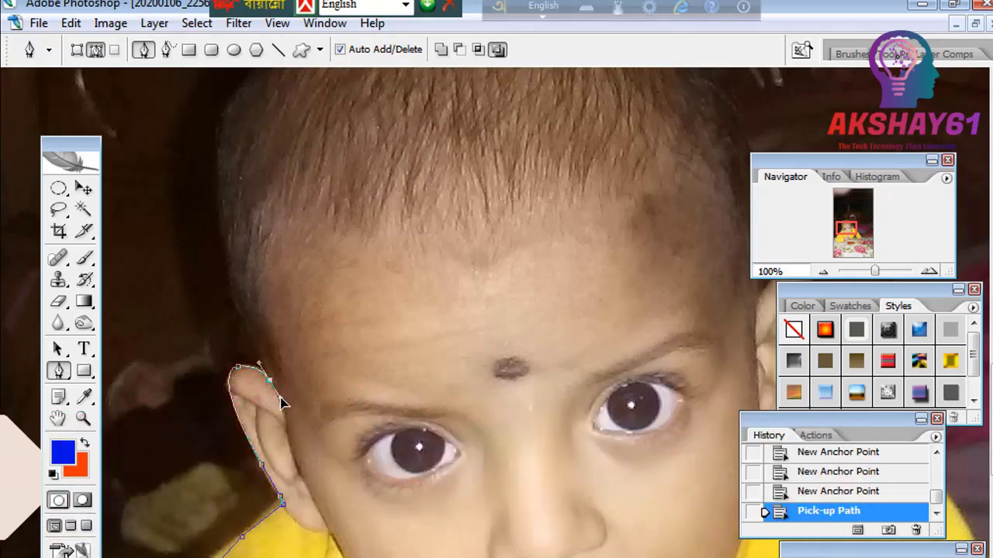
pyautogui.moveTo(269, 380); pyautogui.dragTo(281, 402)
# - Curve the path up the side and over the top of the baby's head
pyautogui.click(269, 380)
pyautogui.scroll(4, 291, 464)
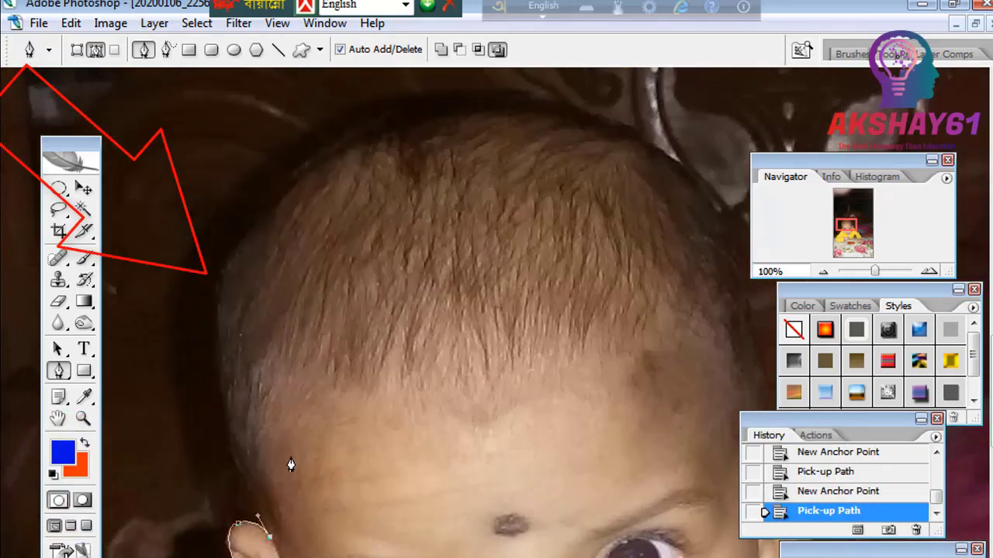
pyautogui.scroll(1, 248, 247)
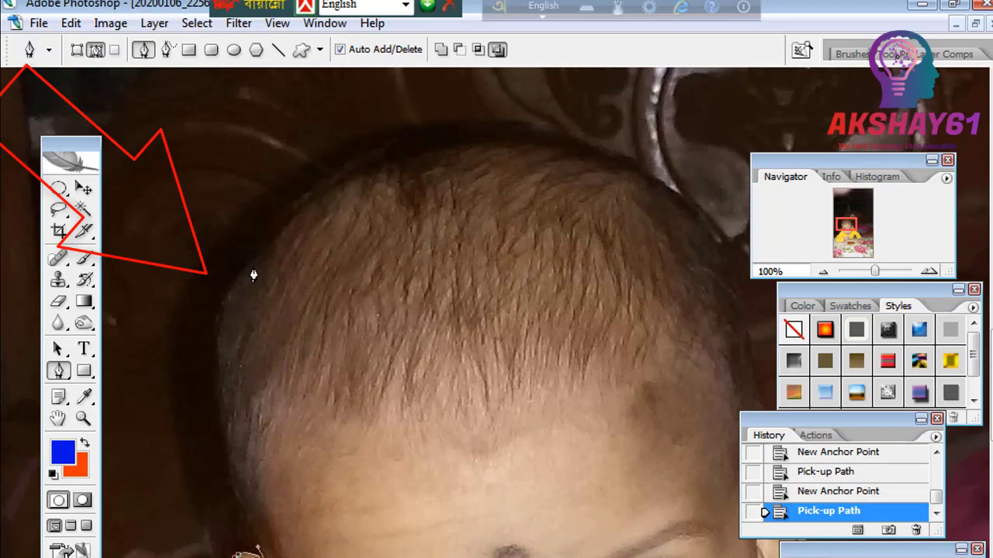
pyautogui.moveTo(247, 264); pyautogui.dragTo(336, 175)
pyautogui.scroll(4, 335, 175)
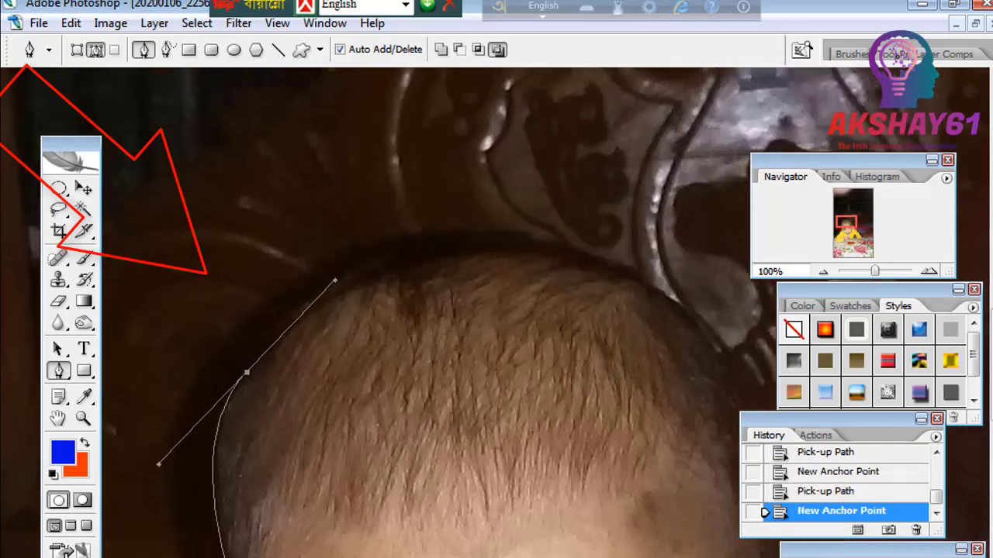
pyautogui.hotkey('ctrl', 'z')
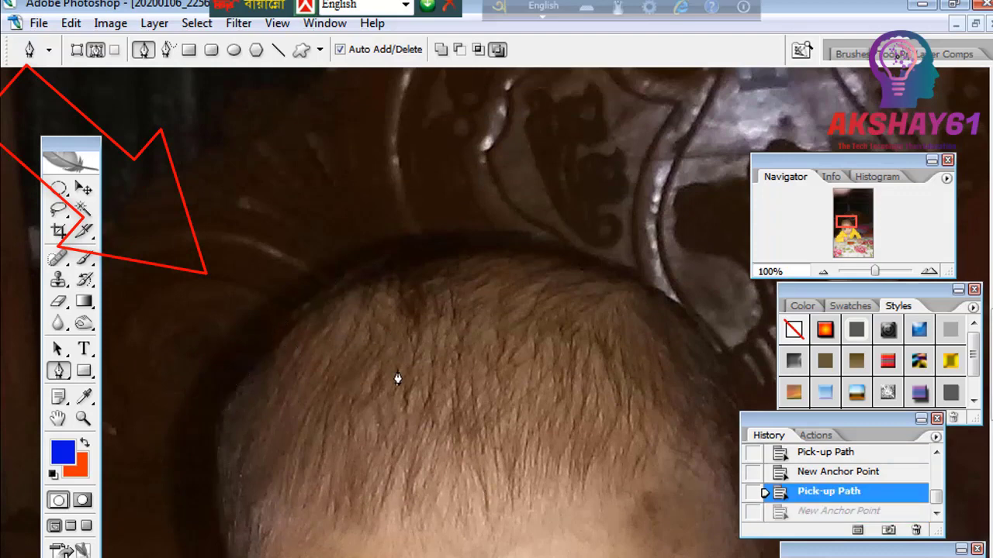
pyautogui.scroll(-2, 397, 379)
pyautogui.scroll(-2, 396, 378)
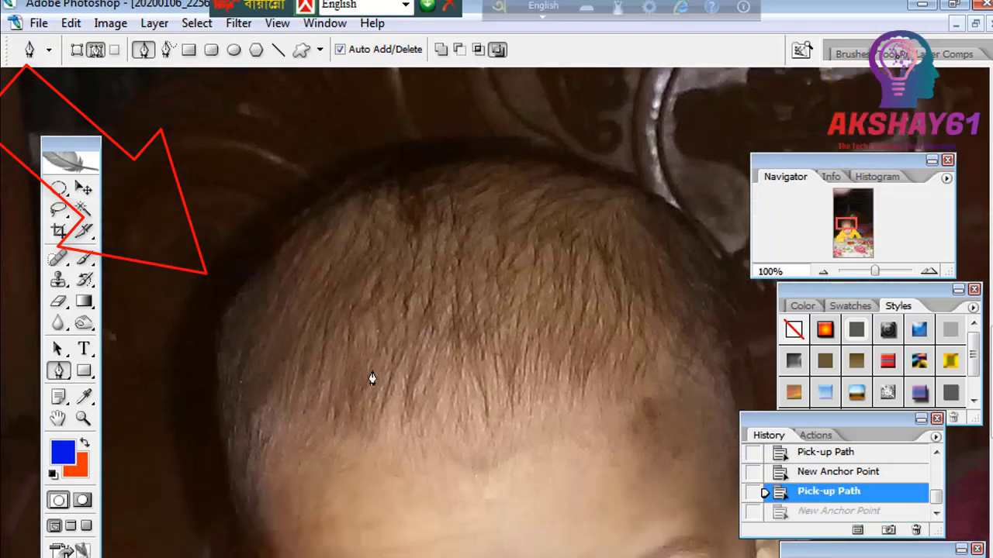
pyautogui.moveTo(317, 210); pyautogui.dragTo(525, 108)
pyautogui.keyDown('alt'); pyautogui.click(315, 214); pyautogui.keyUp('alt')
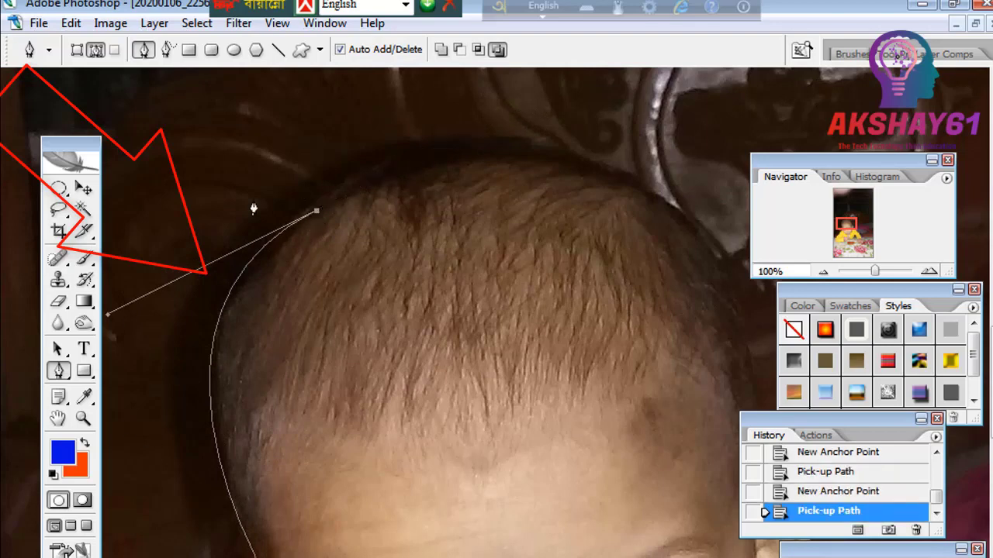
pyautogui.moveTo(689, 221); pyautogui.dragTo(858, 370)
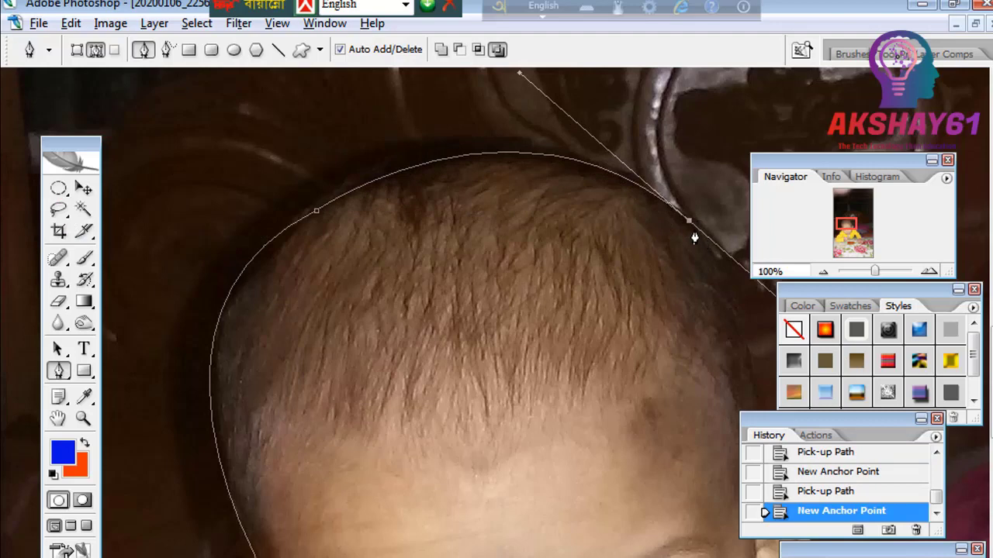
pyautogui.keyDown('alt'); pyautogui.click(689, 223); pyautogui.keyUp('alt')
# - Extend the path down the head's right side, around and below the right ear
pyautogui.hotkey('ctrl', '-')
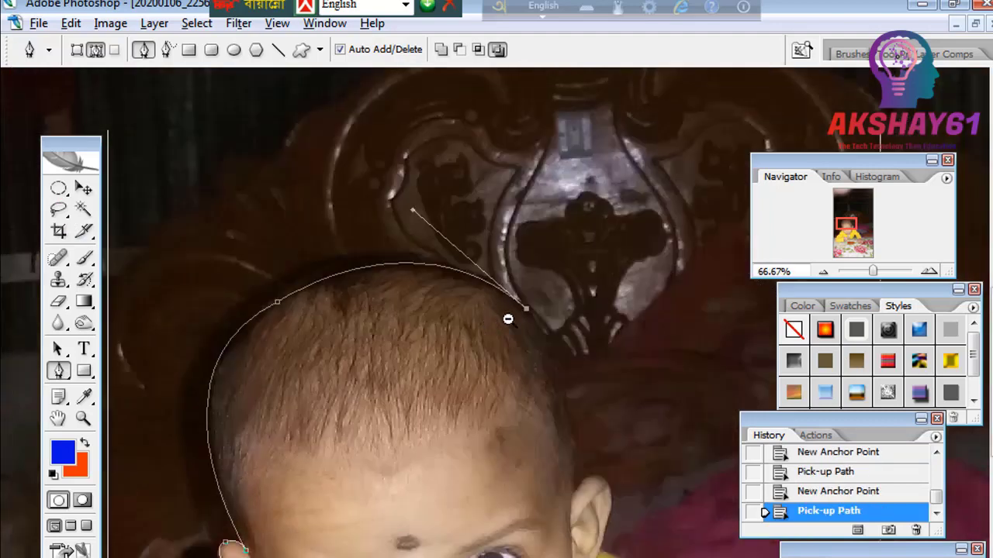
pyautogui.hotkey('ctrl', '-')
pyautogui.moveTo(474, 493); pyautogui.dragTo(468, 551)
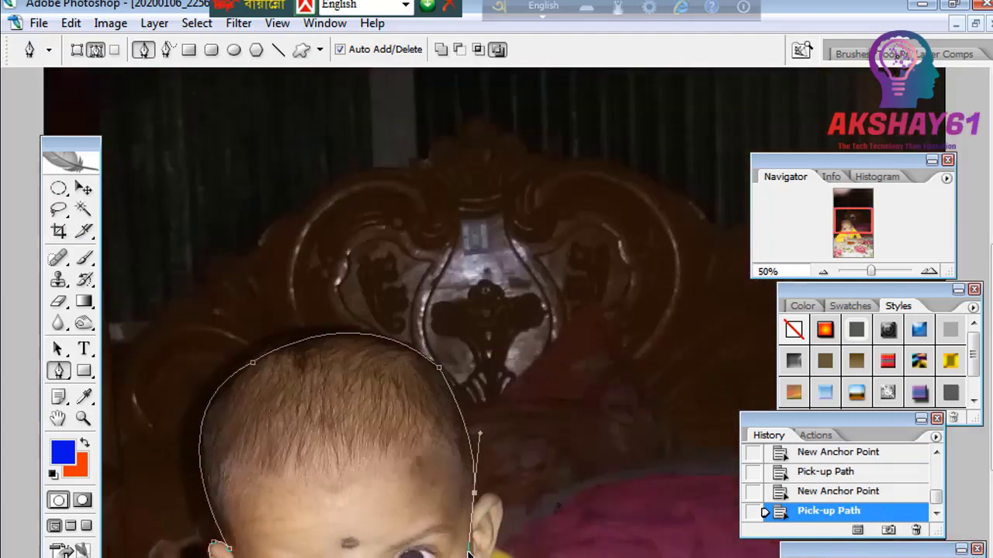
pyautogui.keyDown('alt'); pyautogui.click(475, 495); pyautogui.keyUp('alt')
pyautogui.click(473, 509)
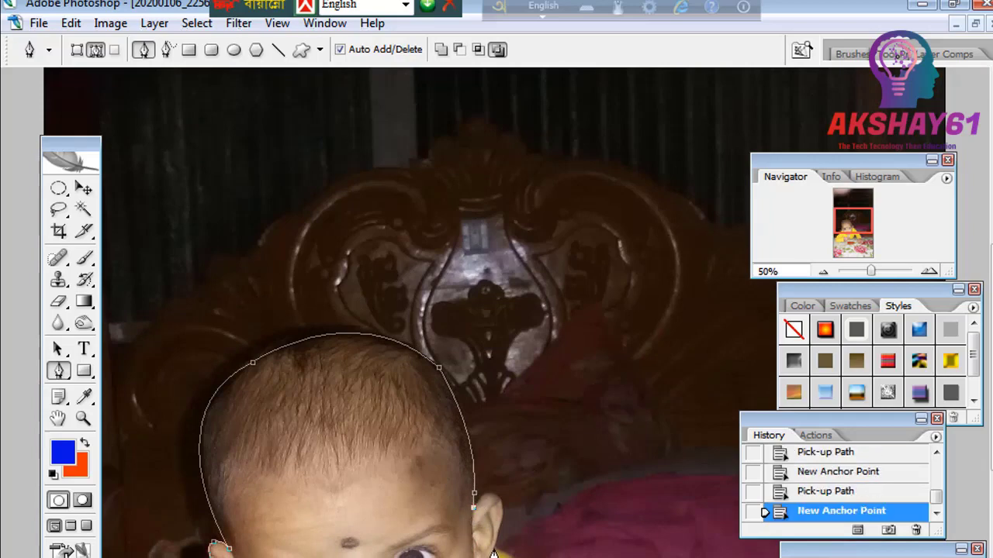
pyautogui.moveTo(493, 552); pyautogui.dragTo(519, 459)
pyautogui.click(494, 552)
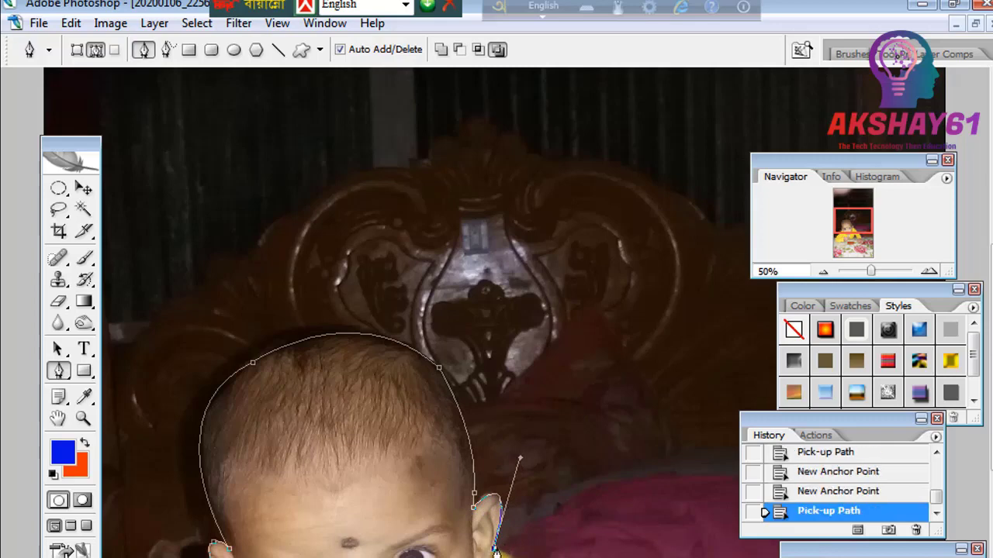
pyautogui.click(504, 555)
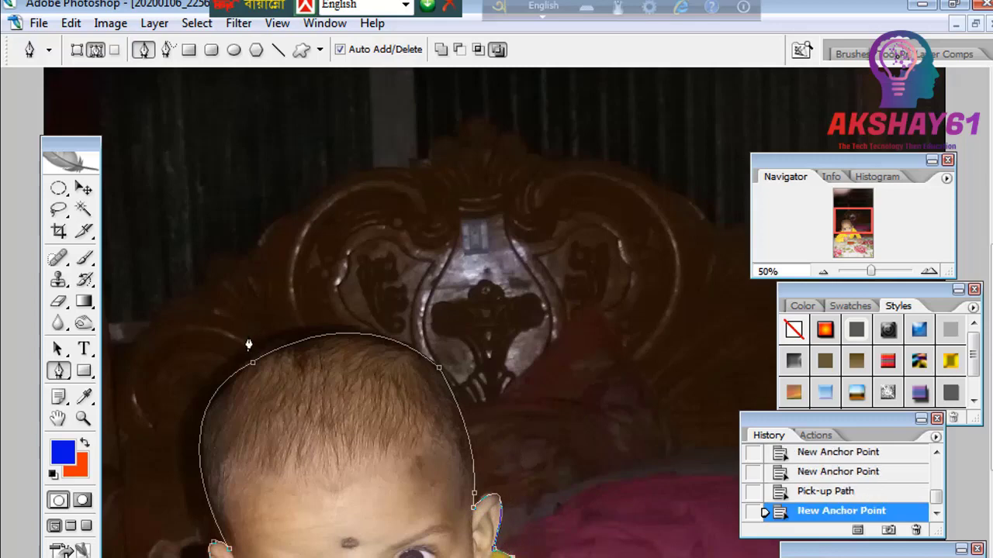
# - Add anchors along the baby's right shoulder
pyautogui.moveTo(473, 388); pyautogui.dragTo(472, 325)
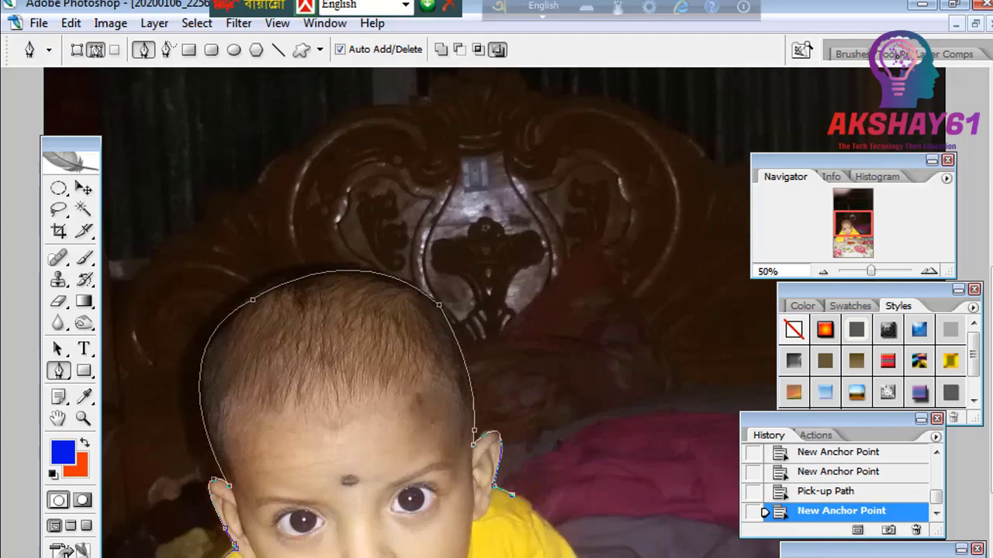
pyautogui.click(539, 516)
pyautogui.click(573, 554)
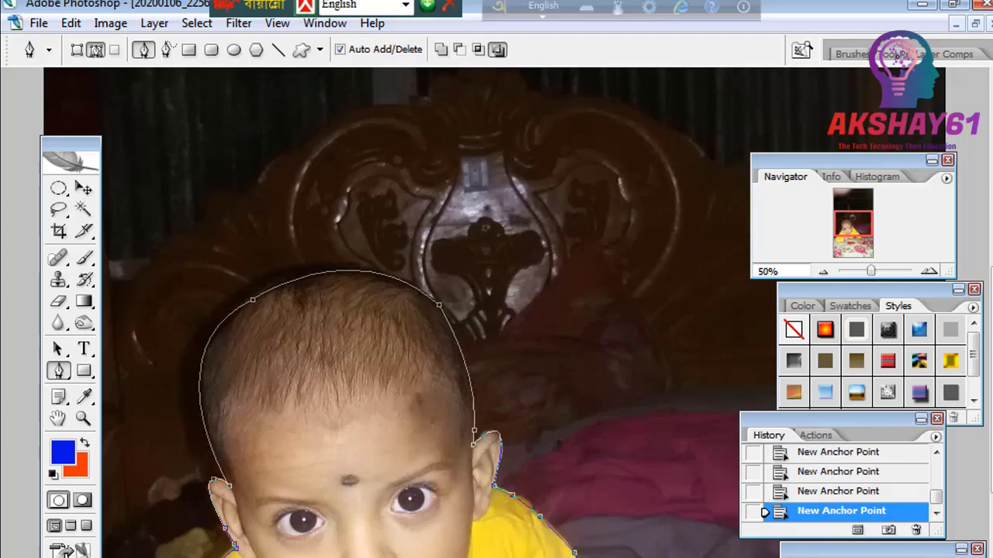
pyautogui.keyDown('ctrl'); pyautogui.keyDown('alt'); pyautogui.click(442, 478); pyautogui.keyUp('alt'); pyautogui.keyUp('ctrl')
pyautogui.keyDown('ctrl'); pyautogui.keyDown('alt'); pyautogui.click(436, 467); pyautogui.keyUp('alt'); pyautogui.keyUp('ctrl')
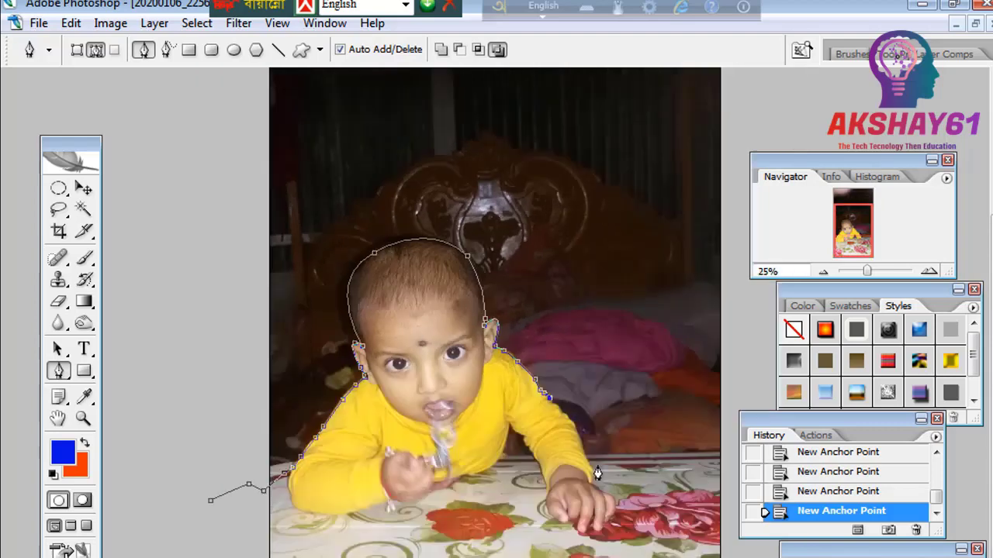
# - Trace anchors down the baby's right arm to the hand
pyautogui.click(560, 410)
pyautogui.click(578, 424)
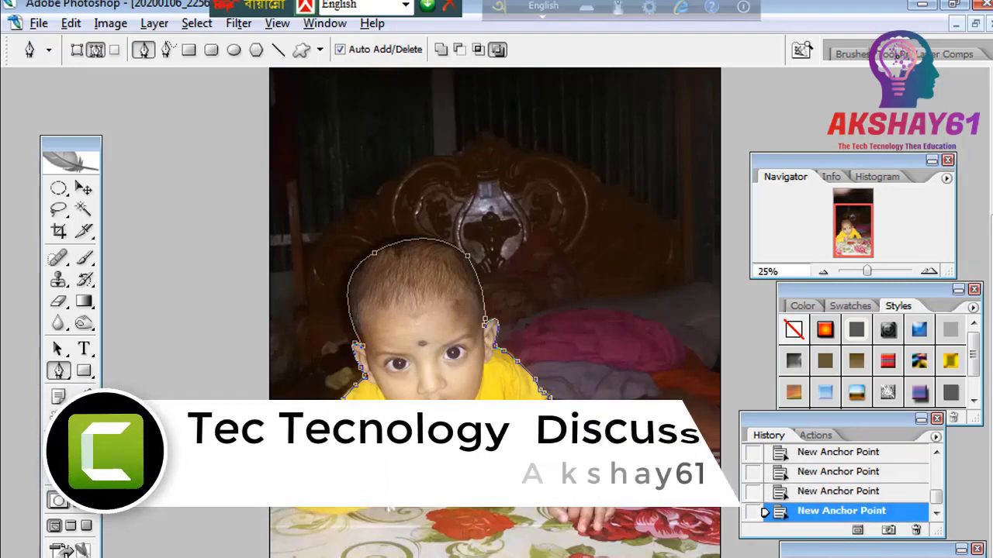
pyautogui.click(578, 424)
pyautogui.click(597, 445)
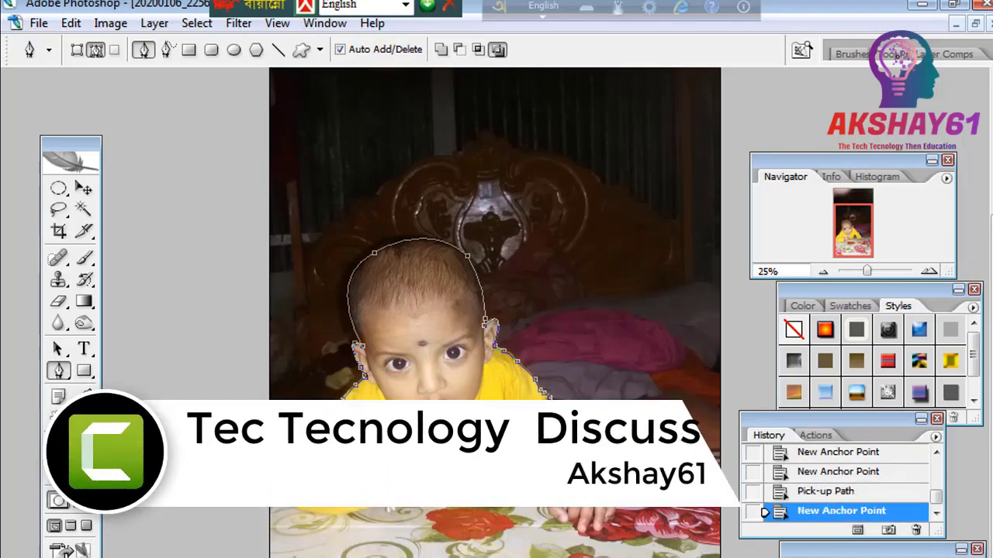
pyautogui.hotkey('ctrl', '+')
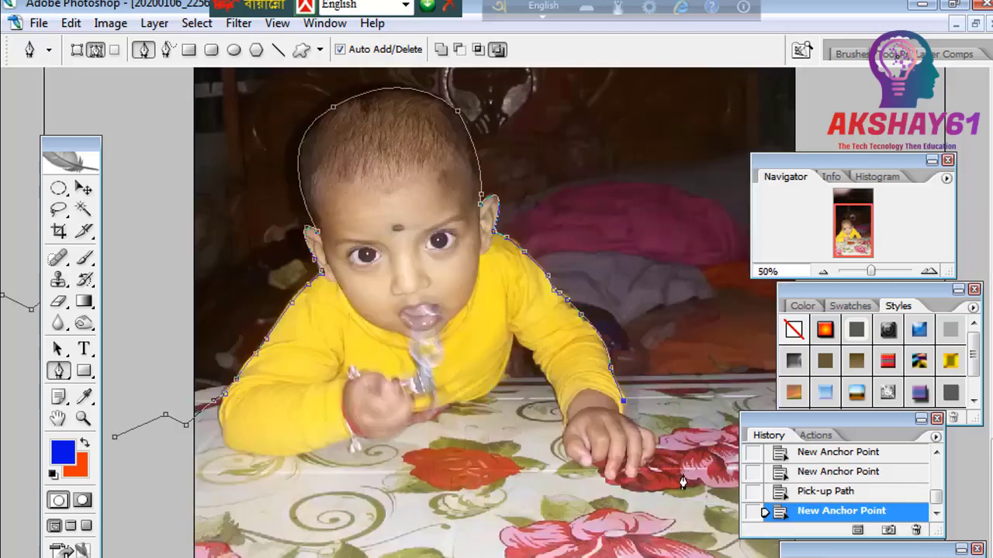
pyautogui.hotkey('ctrl', '+')
pyautogui.scroll(2, 697, 454)
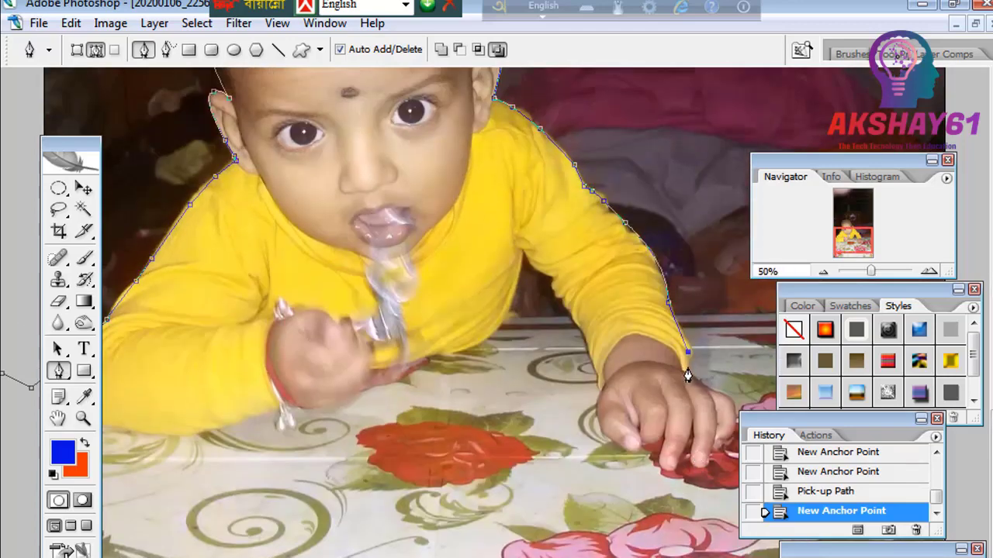
pyautogui.click(687, 368)
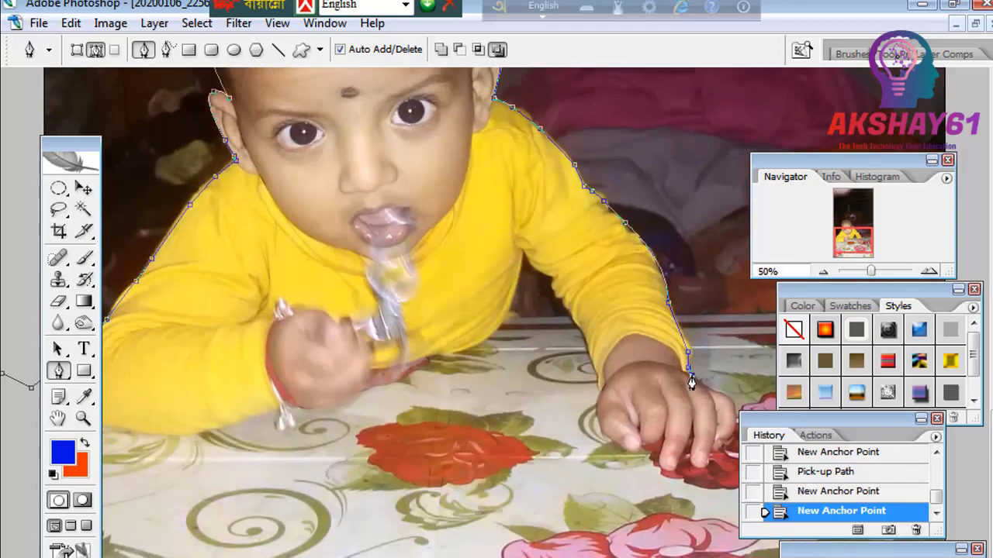
pyautogui.click(703, 384)
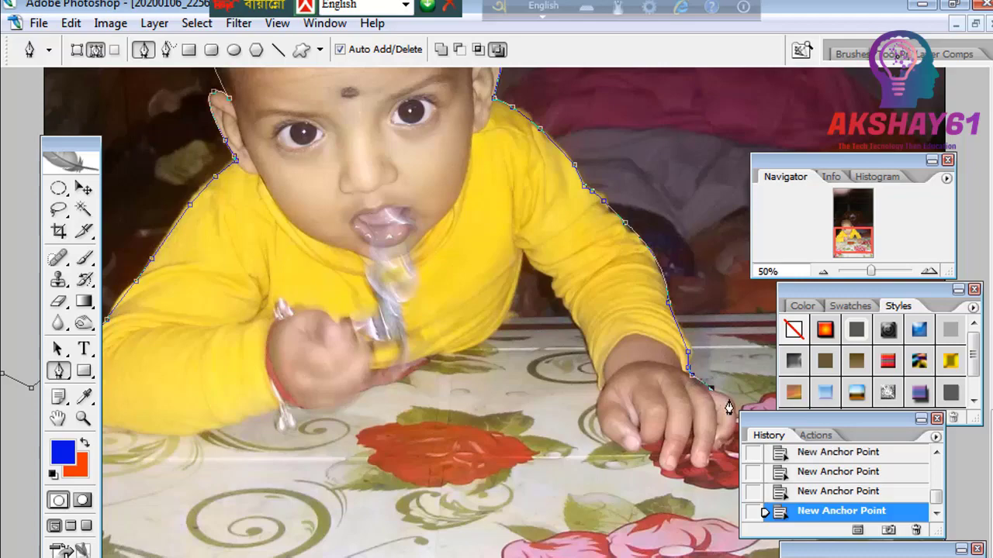
# - Undo two anchors near the hand, then run the path along the table edge rightward
pyautogui.hotkey('ctrl', '-')
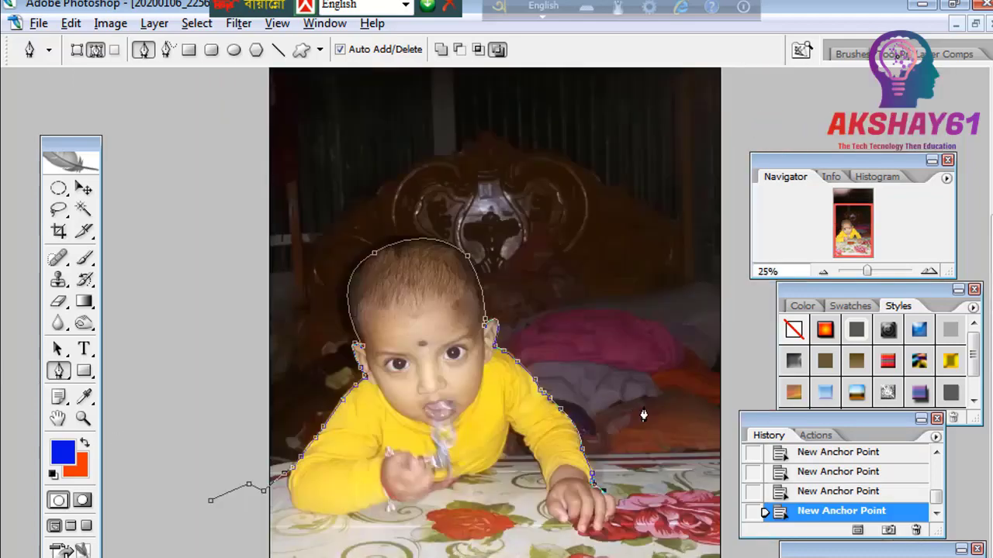
pyautogui.hotkey('ctrl', 'alt', 'z')
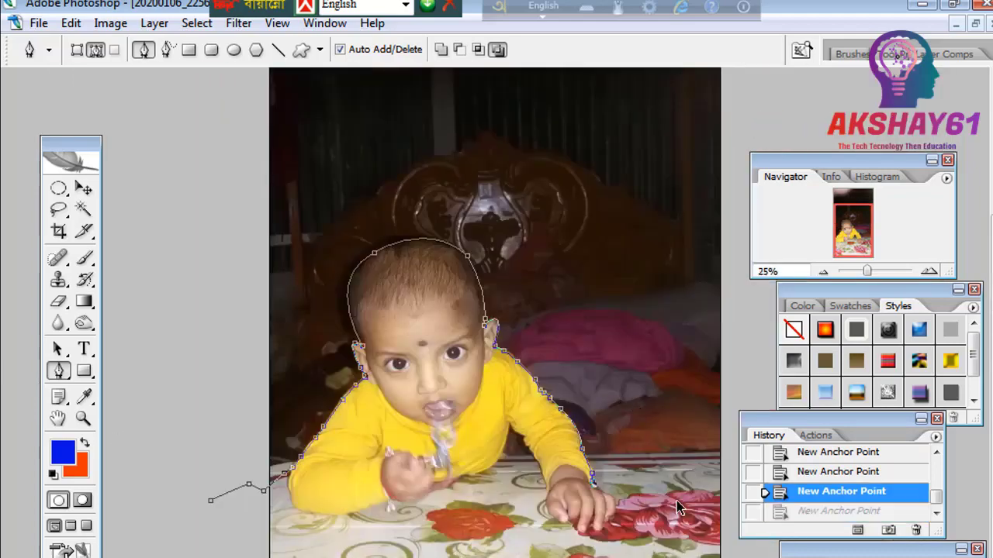
pyautogui.hotkey('ctrl', 'alt', 'z')
pyautogui.hotkey('ctrl', 'alt', 'z')
pyautogui.hotkey('ctrl', 'alt', 'z')
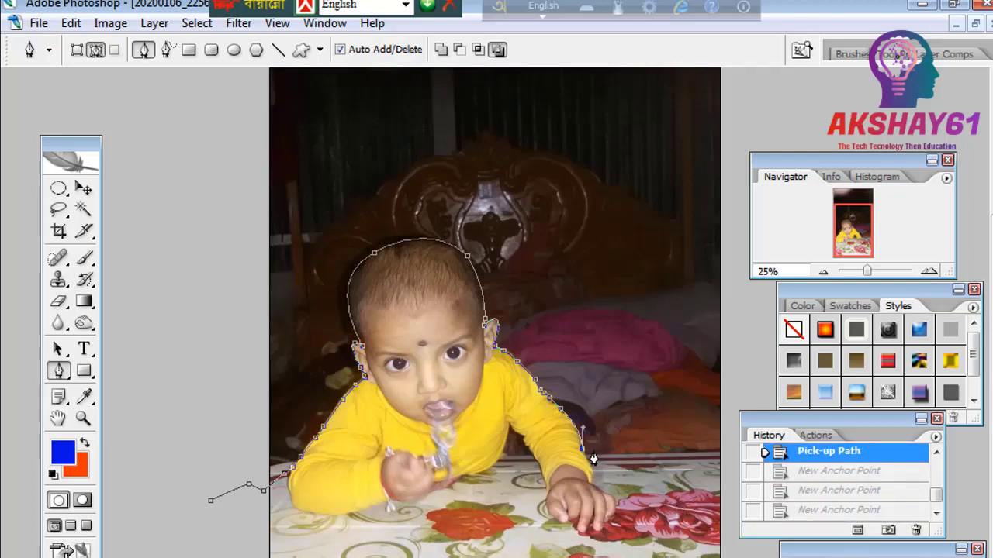
pyautogui.click(588, 460)
pyautogui.click(612, 457)
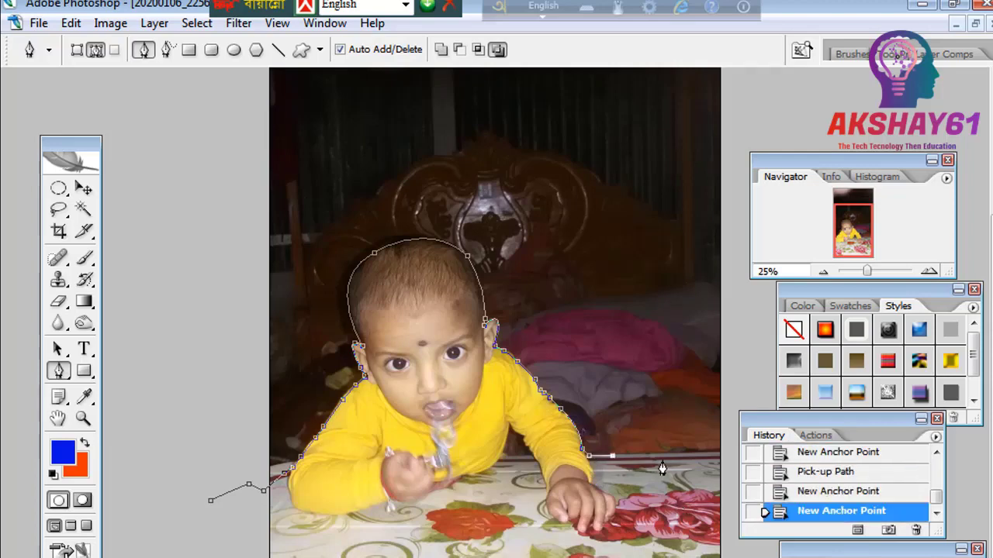
pyautogui.click(682, 454)
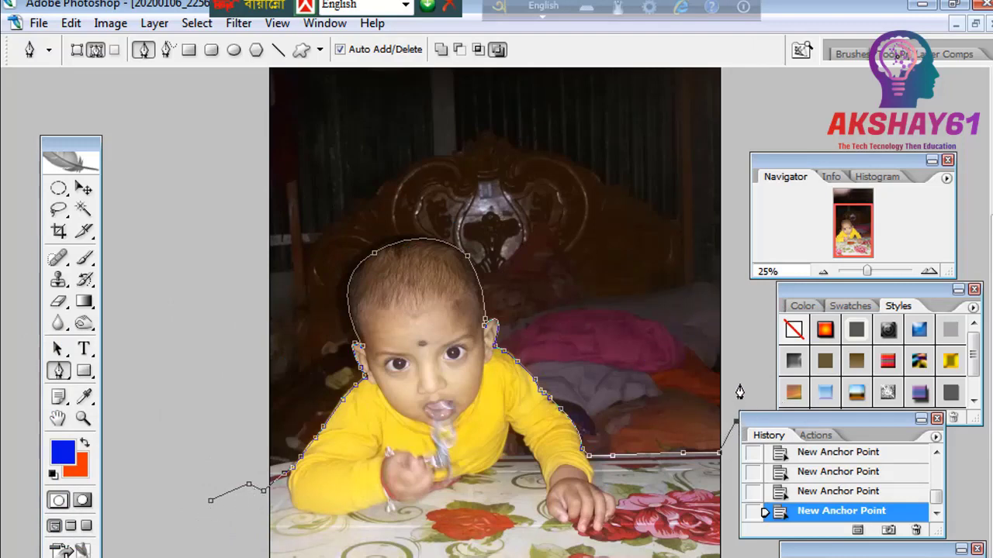
# - Run anchors up the right side, across the top and down the left, closing at the start point
pyautogui.click(754, 295)
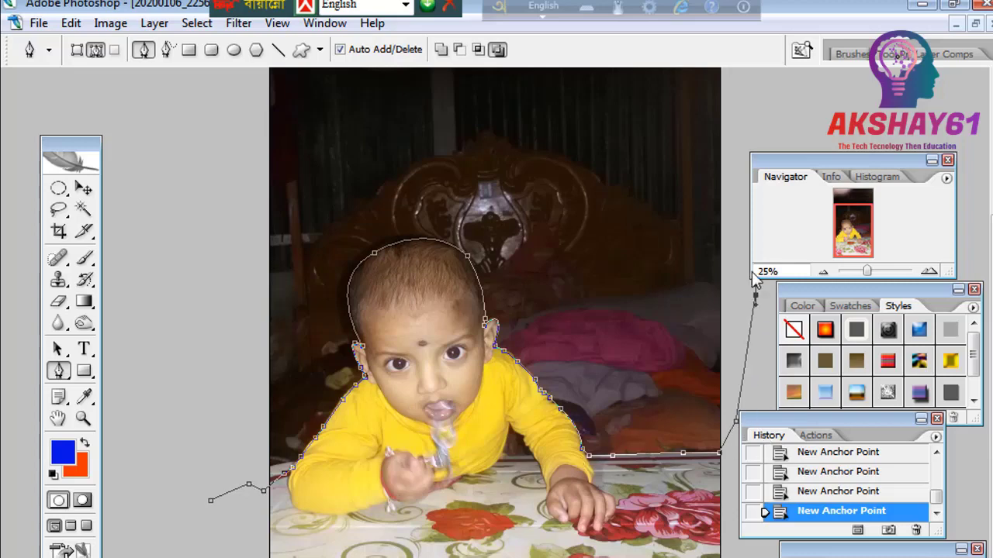
pyautogui.hotkey('ctrl', '-')
pyautogui.click(693, 222)
pyautogui.click(650, 153)
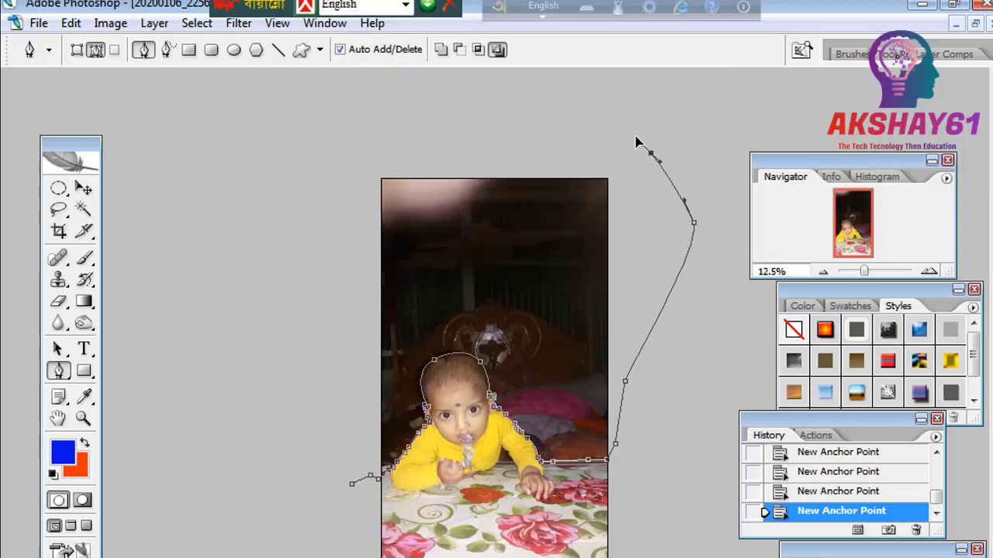
pyautogui.click(623, 126)
pyautogui.click(546, 116)
pyautogui.click(457, 110)
pyautogui.moveTo(342, 118); pyautogui.dragTo(265, 145)
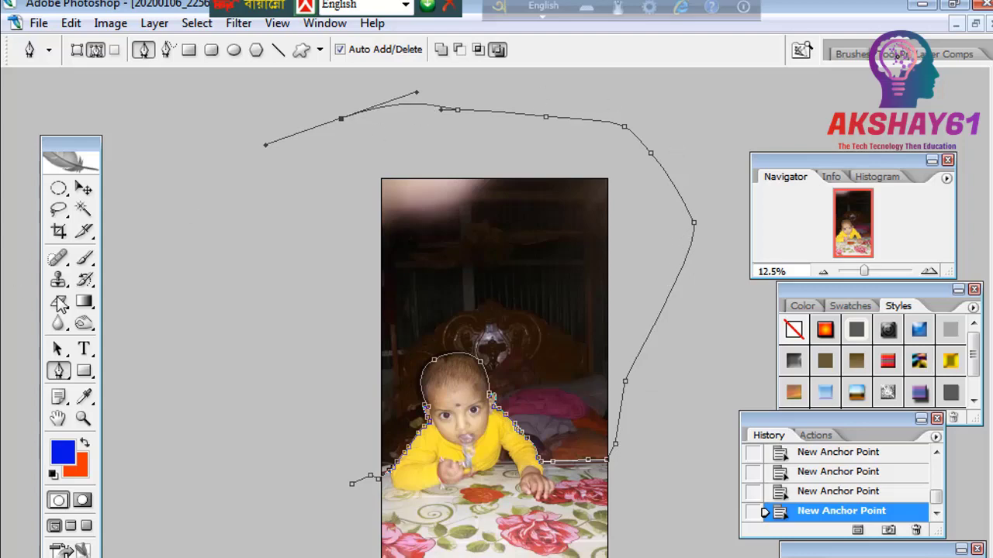
pyautogui.click(247, 252)
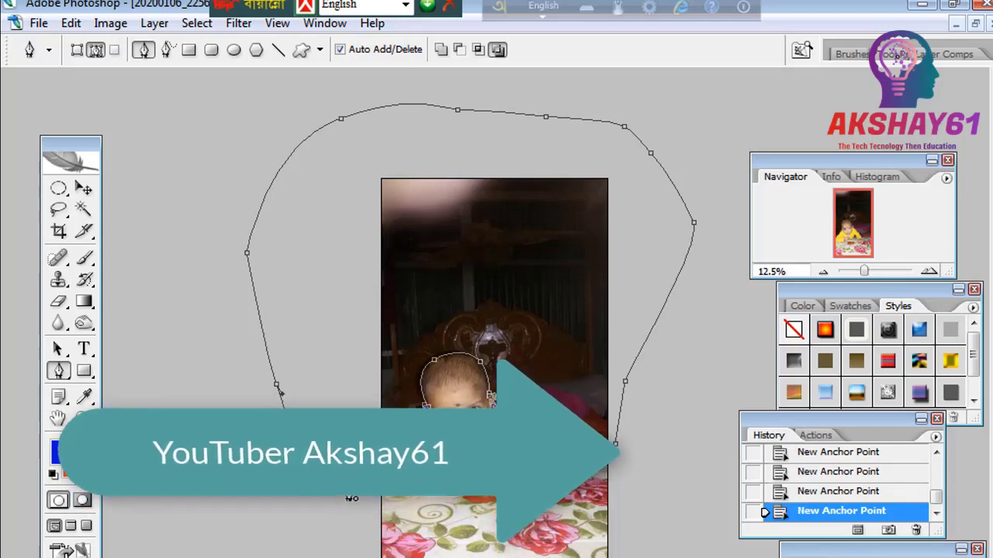
pyautogui.click(353, 504)
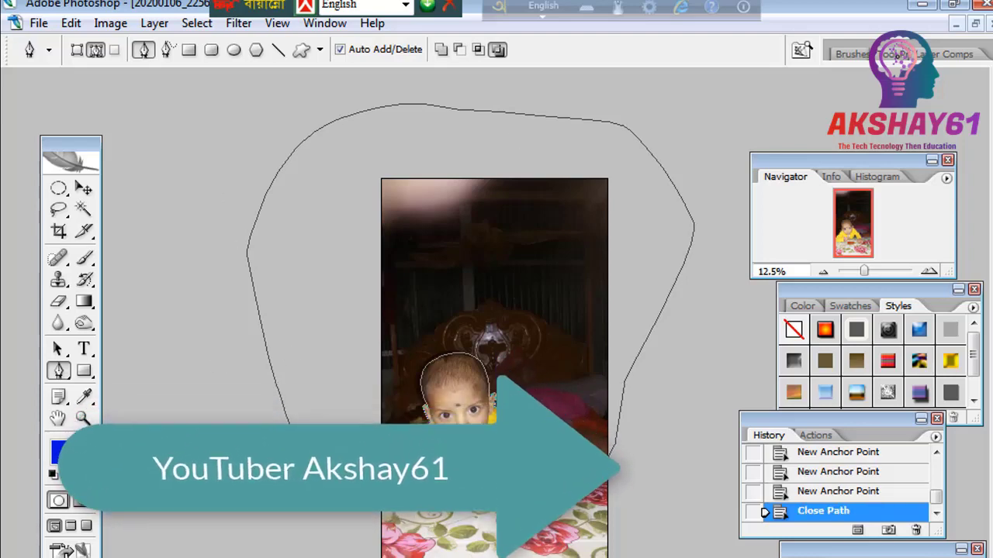
# - Load the path as a selection, set the background colour to magenta and fill it
pyautogui.hotkey('ctrl', 'Return')
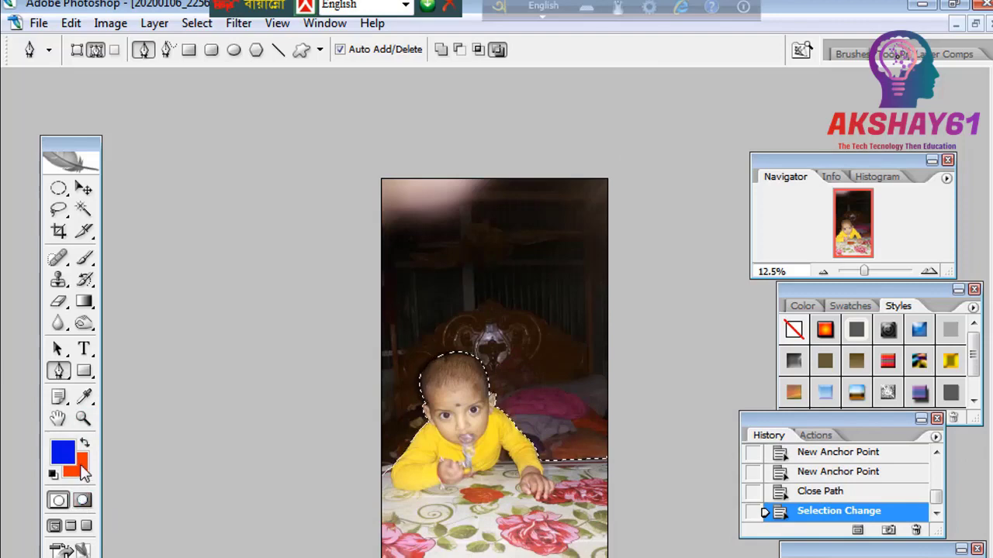
pyautogui.click(80, 465)
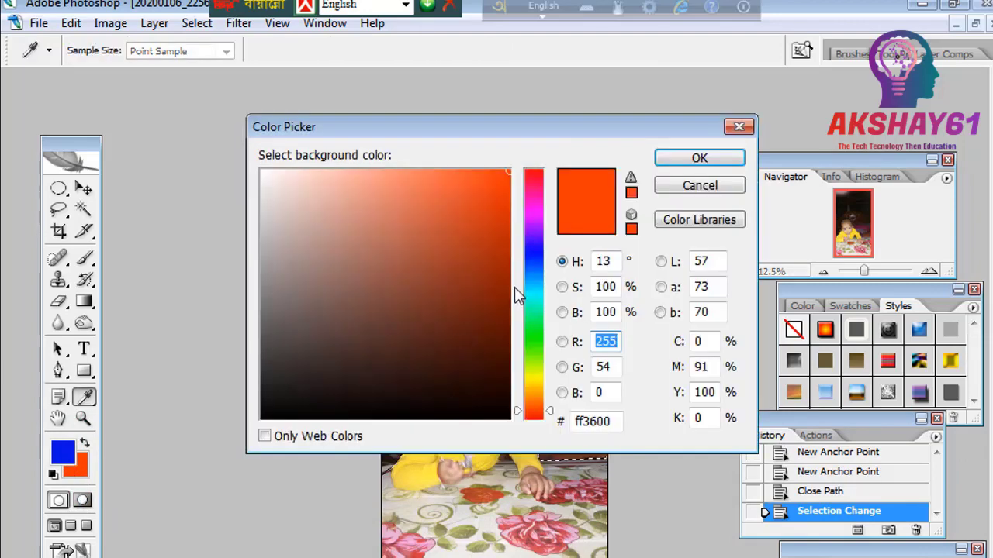
pyautogui.click(533, 229)
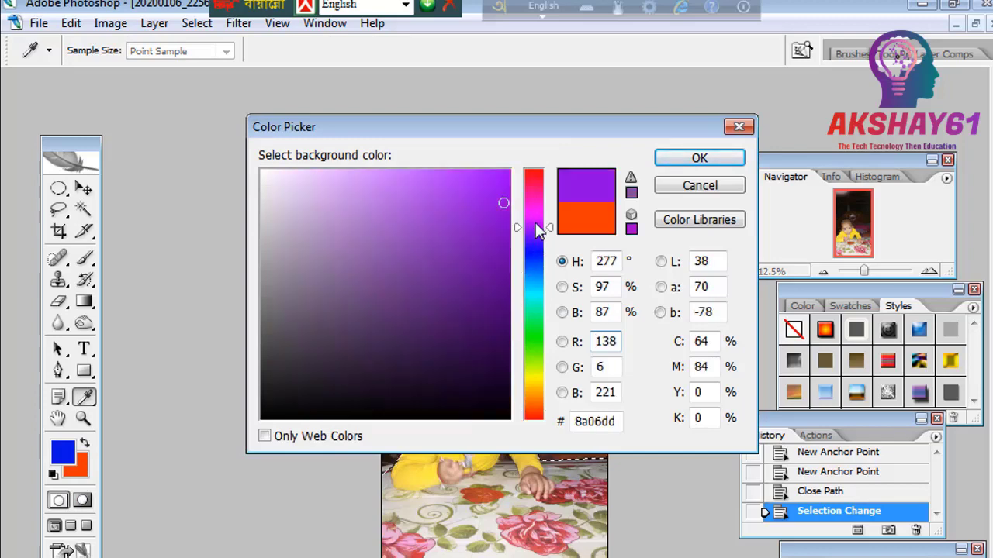
pyautogui.moveTo(538, 229); pyautogui.dragTo(536, 201)
pyautogui.click(698, 157)
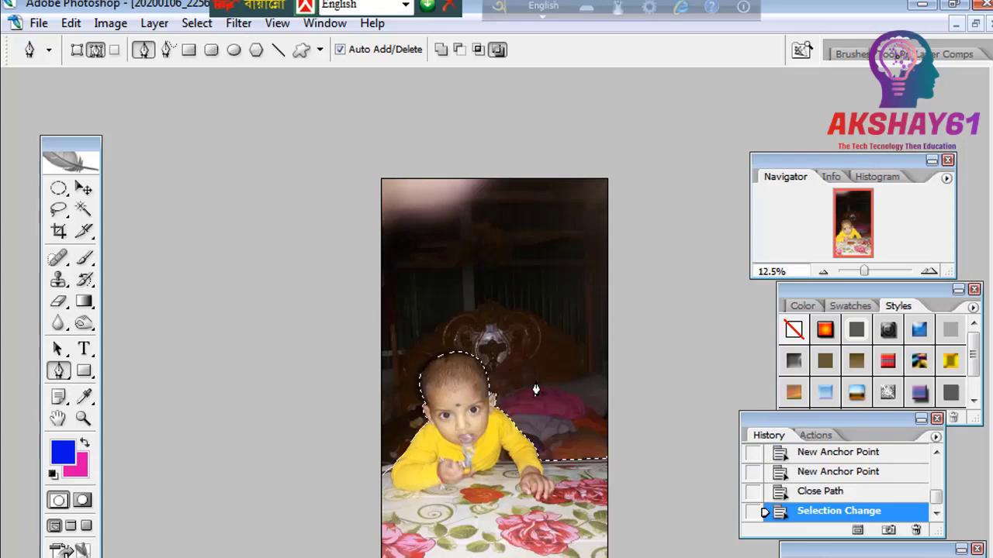
pyautogui.hotkey('ctrl', 'BackSpace')
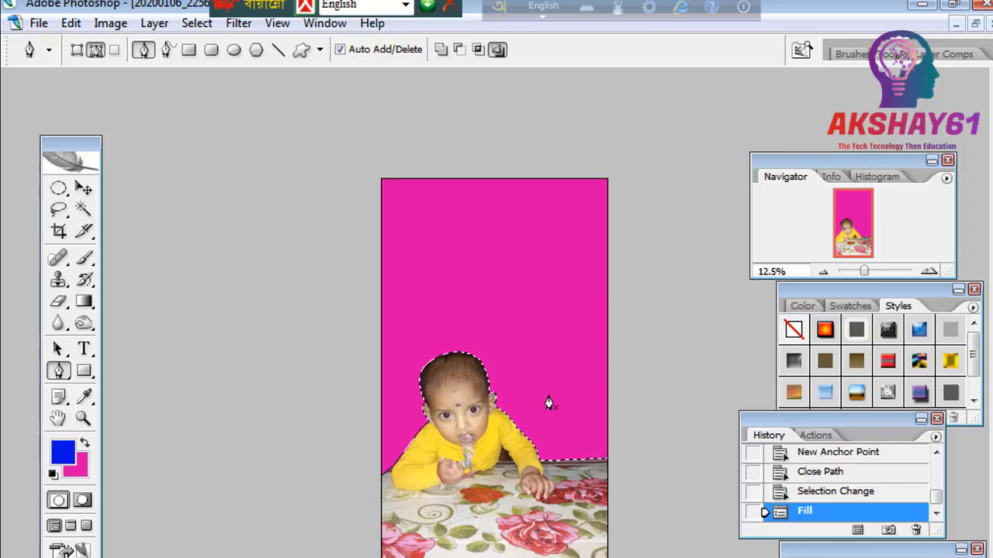
pyautogui.keyDown('ctrl'); pyautogui.click(674, 396); pyautogui.keyUp('ctrl')
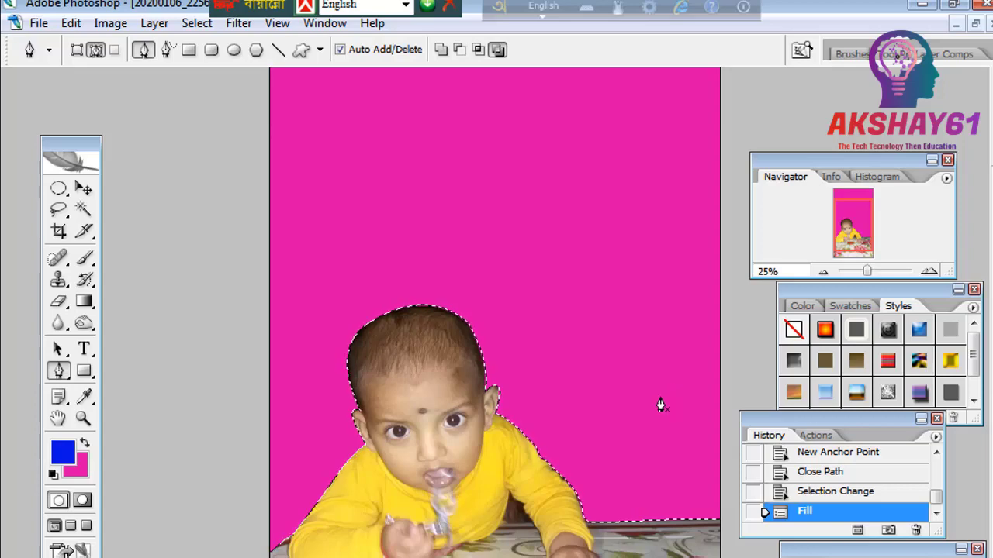
pyautogui.keyDown('alt'); pyautogui.click(471, 395); pyautogui.keyUp('alt')
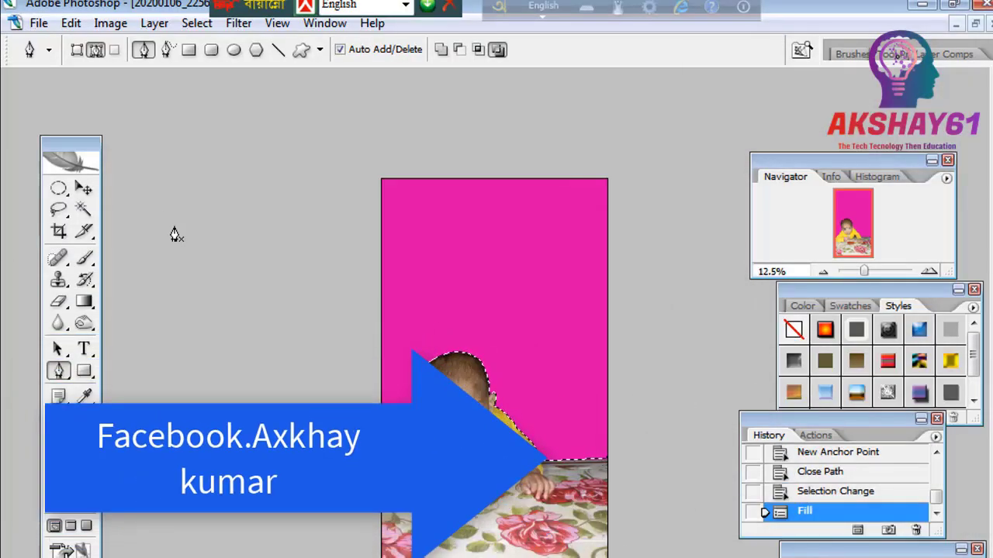
# - Deselect, Magic Wand-select the magenta background, and open Feather Selection
pyautogui.click(58, 231)
pyautogui.hotkey('ctrl', 'd')
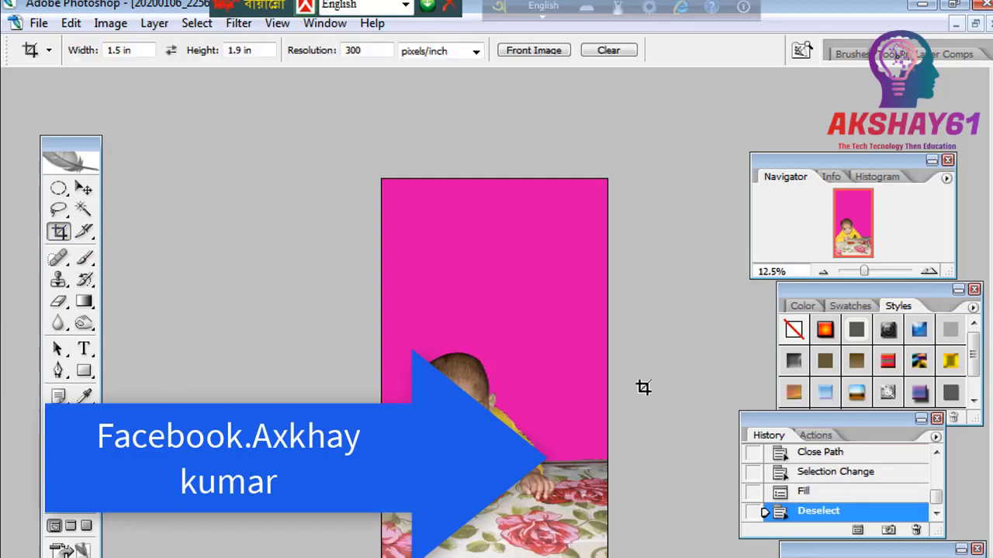
pyautogui.click(84, 209)
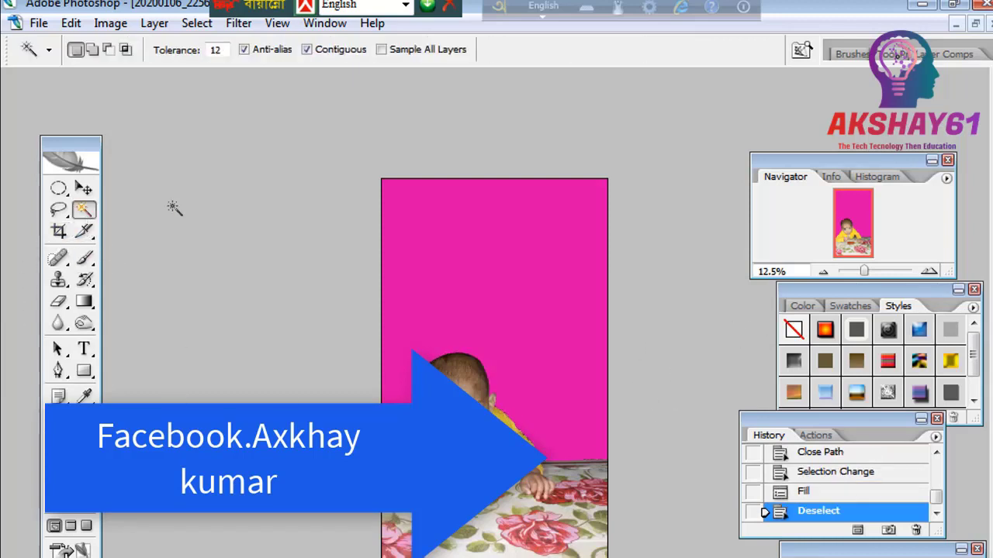
pyautogui.click(557, 379)
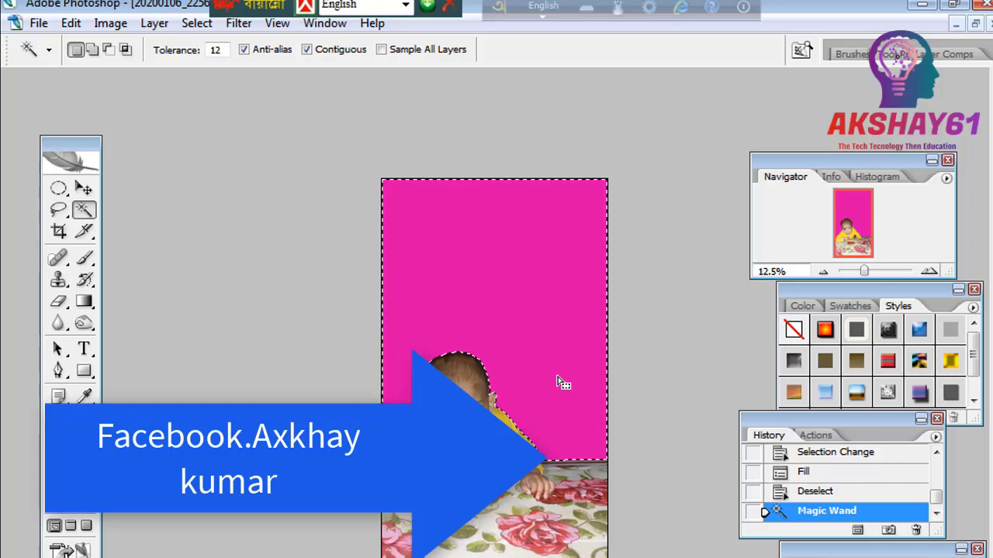
pyautogui.hotkey('ctrl', 'alt', 'd')
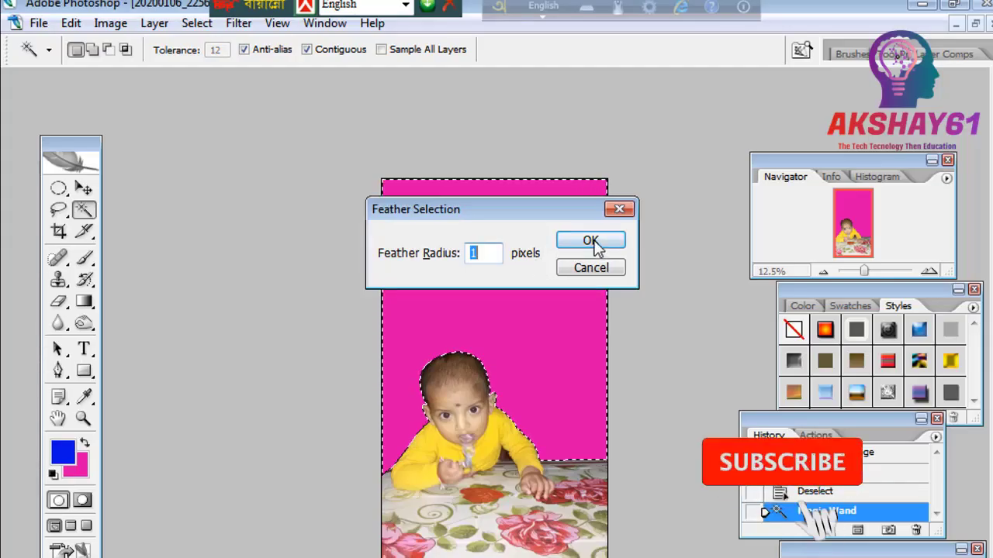
# - Apply the 1-pixel feather to the selection, then deselect
pyautogui.click(591, 241)
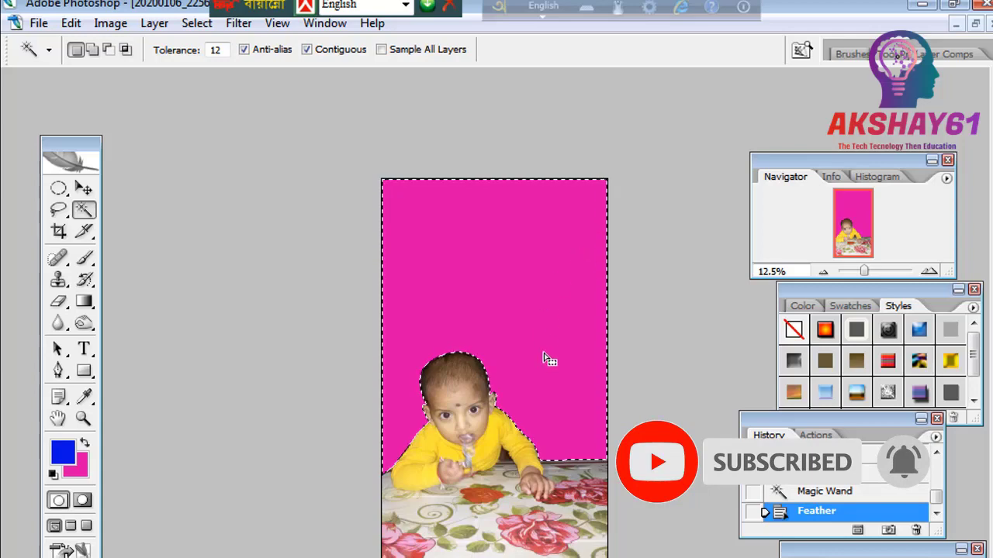
pyautogui.hotkey('ctrl', 'd')
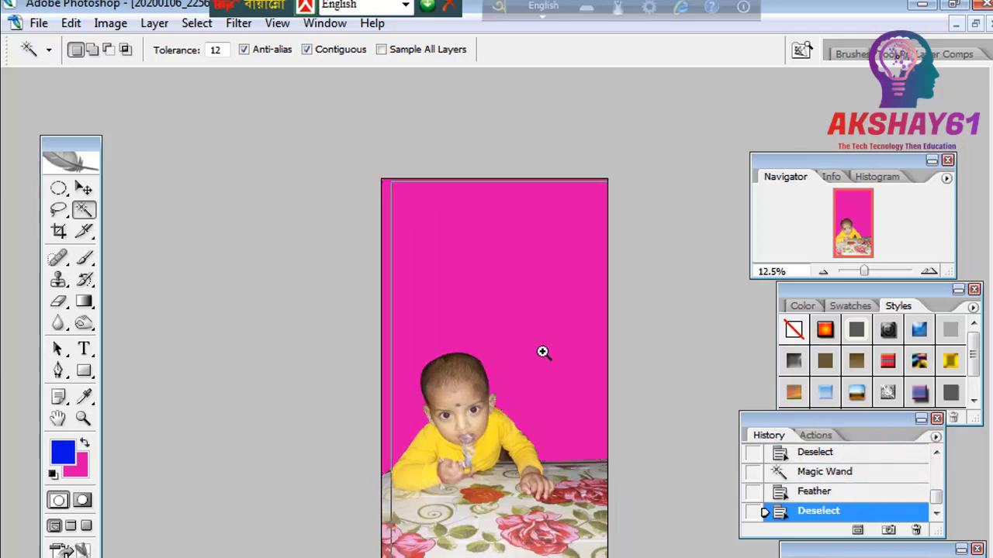
pyautogui.hotkey('ctrl', '+')
pyautogui.hotkey('ctrl', '+')
pyautogui.hotkey('ctrl', '+')
pyautogui.scroll(-3, 535, 543)
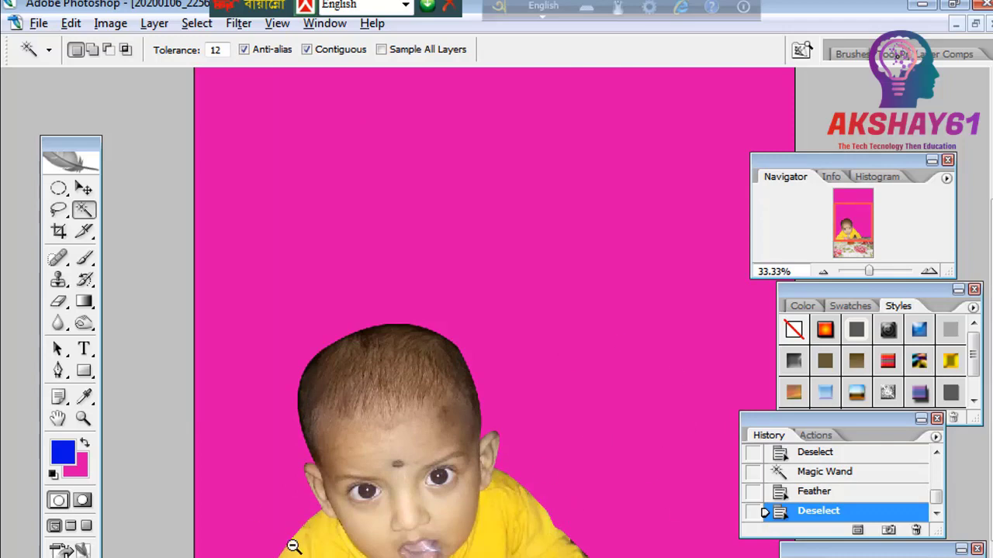
# - Reselect the magenta background with the Magic Wand, then deselect again
pyautogui.keyDown('alt'); pyautogui.click(586, 421); pyautogui.keyUp('alt')
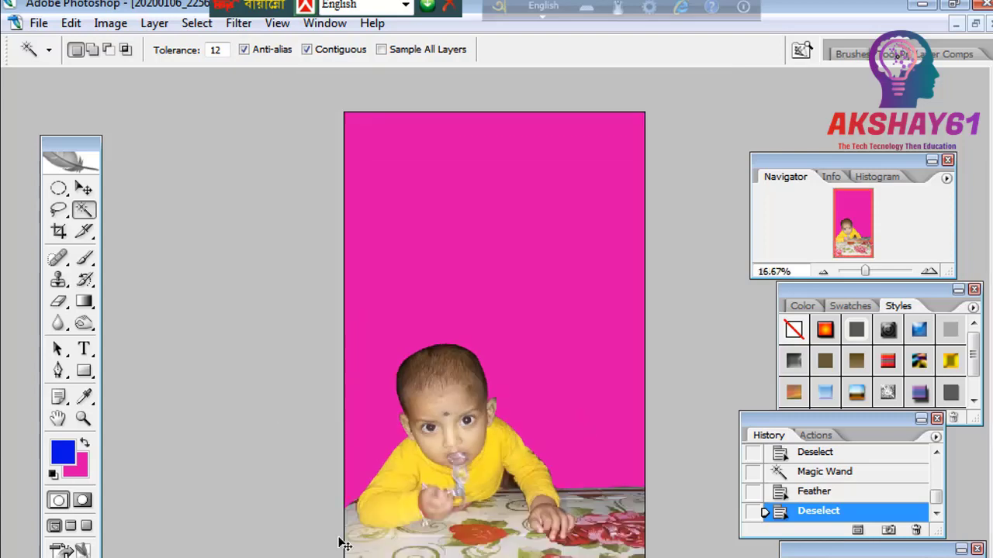
pyautogui.click(554, 339)
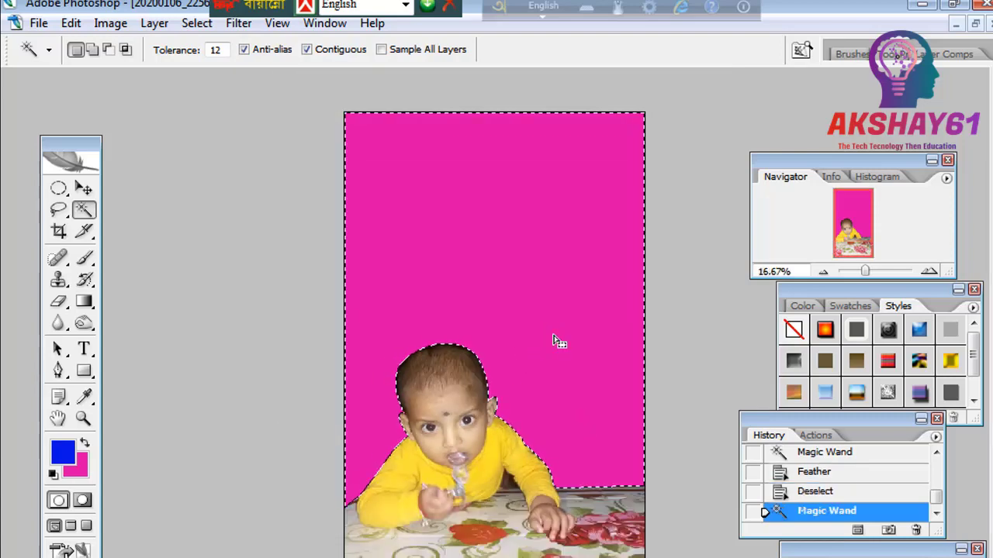
pyautogui.click(59, 231)
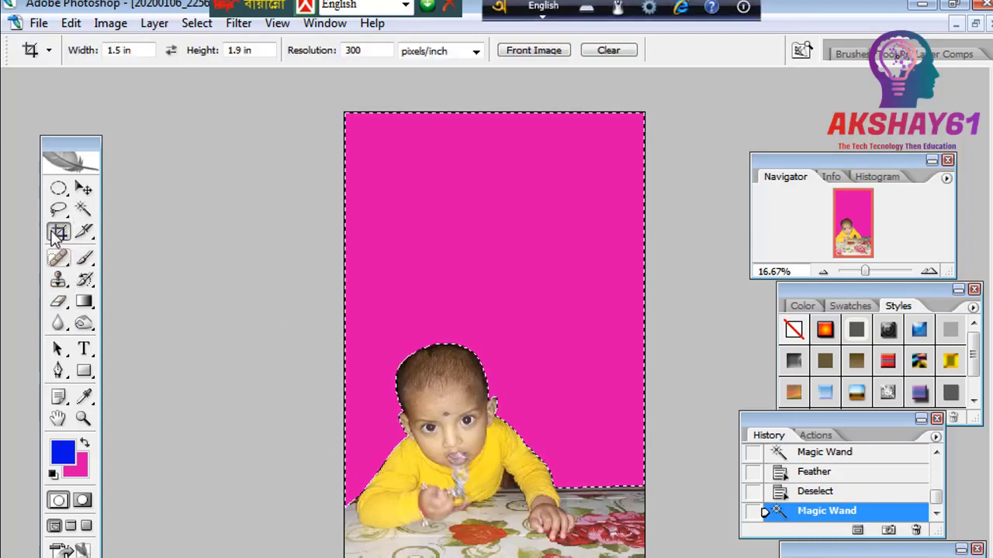
pyautogui.hotkey('ctrl', 'd')
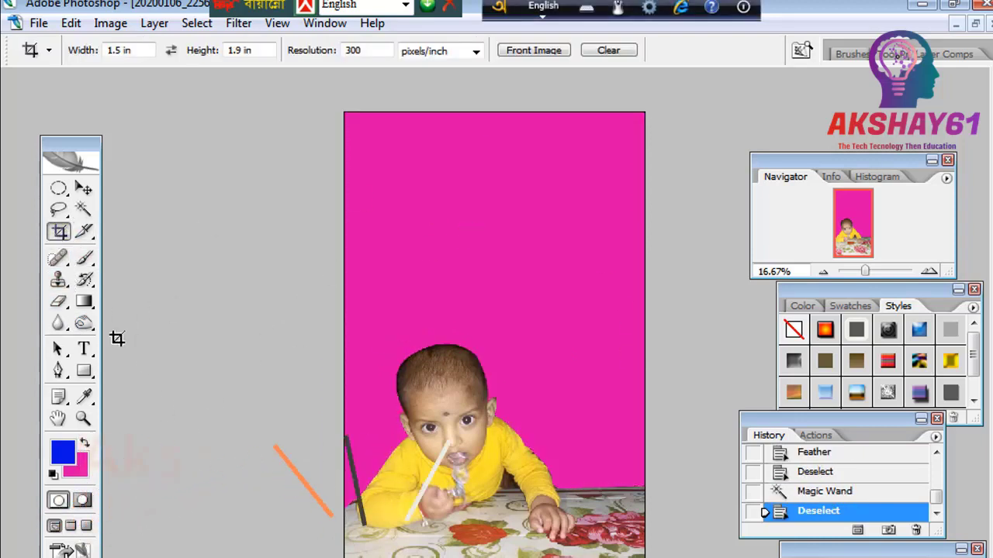
pyautogui.click(84, 210)
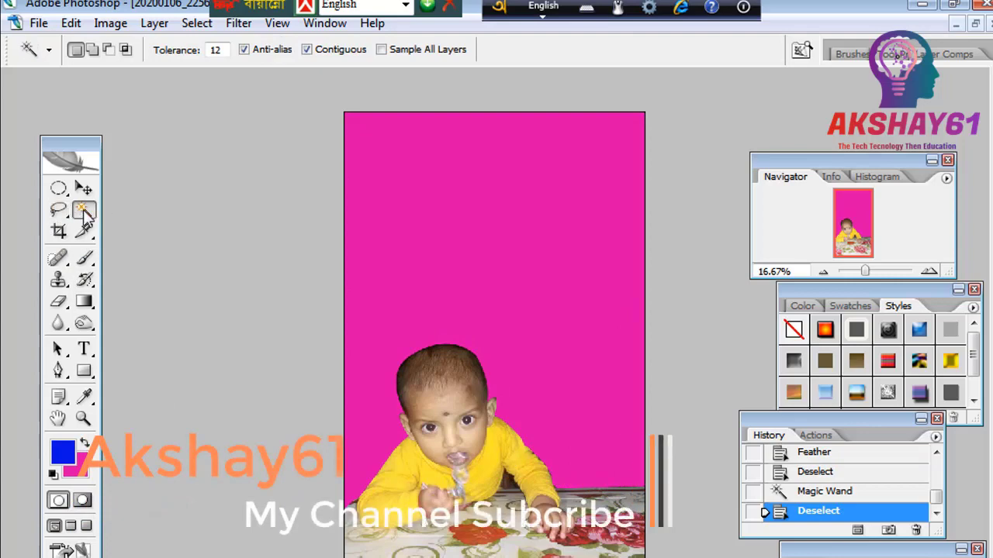
pyautogui.click(514, 250)
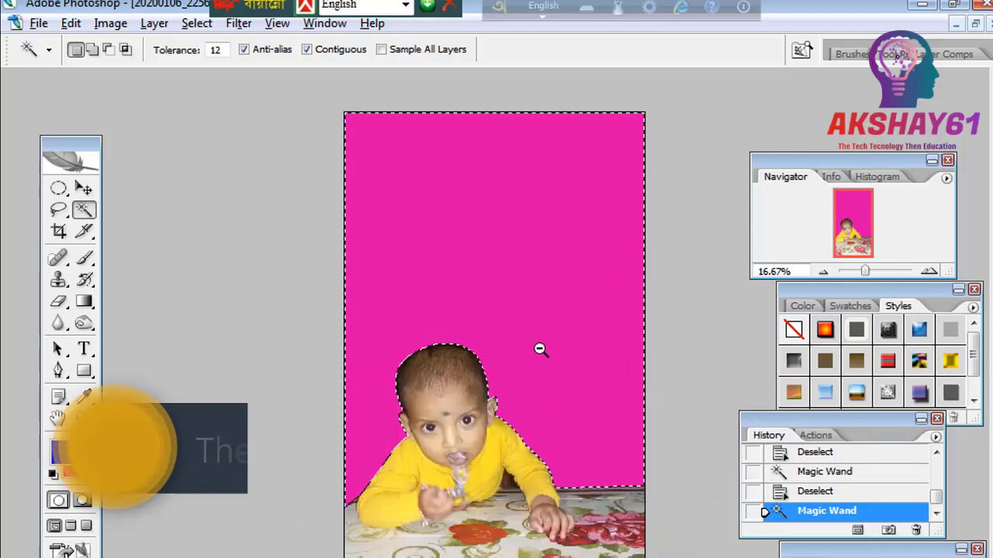
pyautogui.hotkey('ctrl', '-')
pyautogui.click(60, 234)
pyautogui.hotkey('ctrl', 'd')
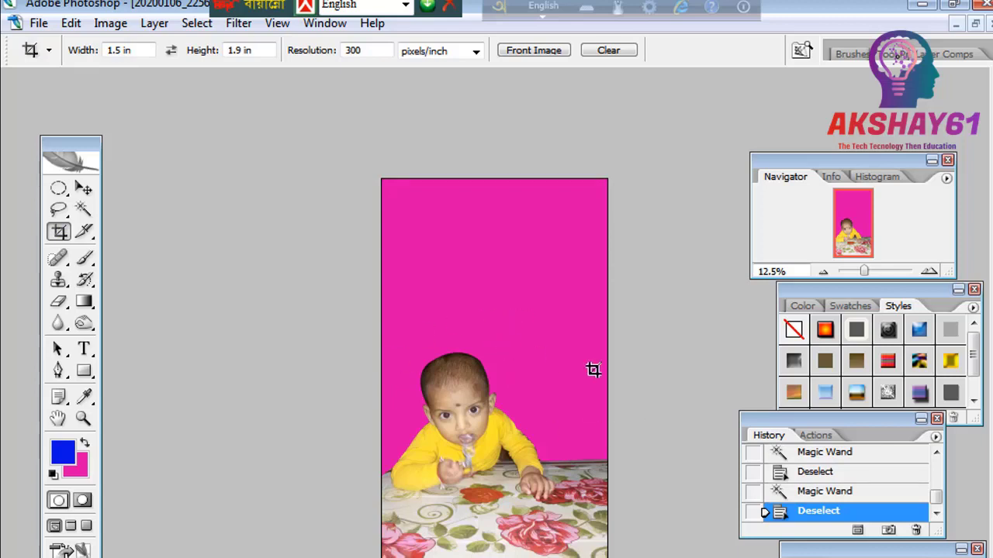
# - Step back three history states, then redo the path selection and magenta fill
pyautogui.hotkey('ctrl', 'alt', 'z')
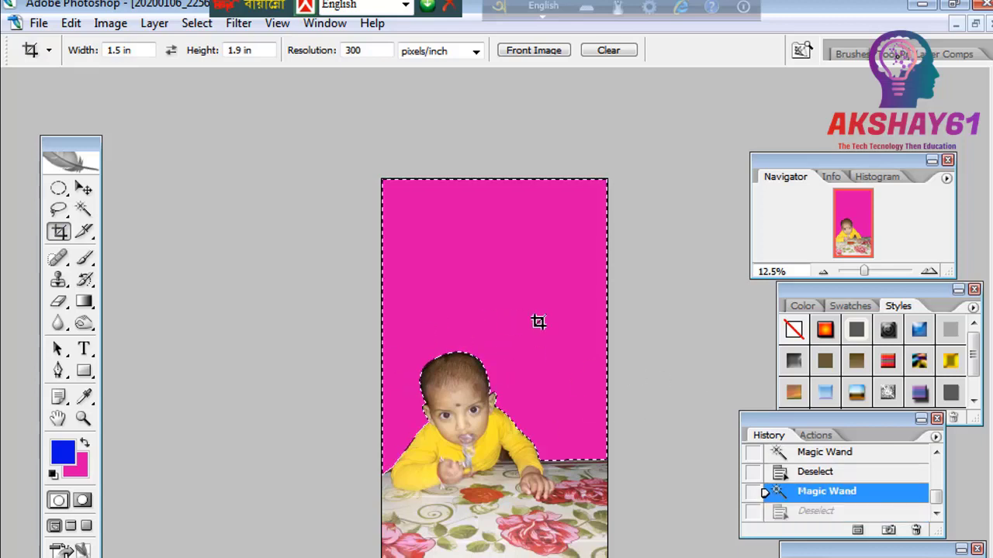
pyautogui.hotkey('ctrl', 'alt', 'z')
pyautogui.hotkey('ctrl', 'alt', 'z')
pyautogui.hotkey('ctrl', 'alt', 'z')
pyautogui.hotkey('ctrl', 'alt', 'z')
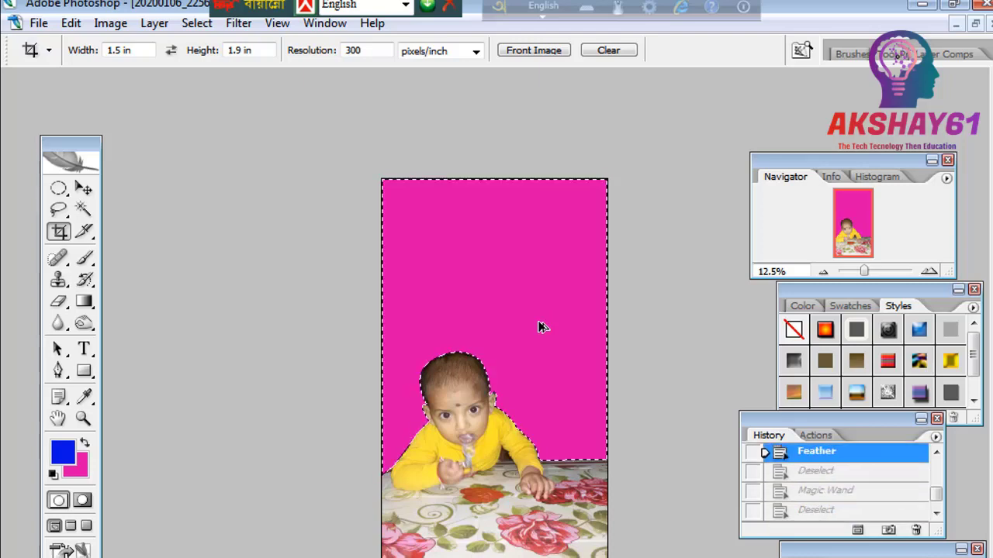
pyautogui.hotkey('ctrl', 'alt', 'z')
pyautogui.hotkey('ctrl', 'alt', 'z')
pyautogui.hotkey('ctrl', 'alt', 'z')
pyautogui.hotkey('ctrl', 'alt', 'z')
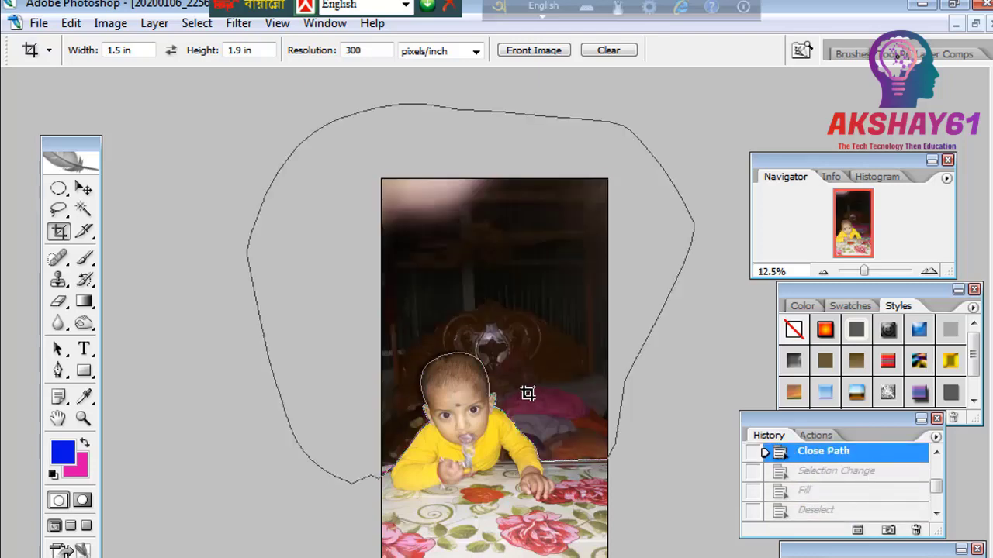
pyautogui.hotkey('ctrl', 'shift', 'z')
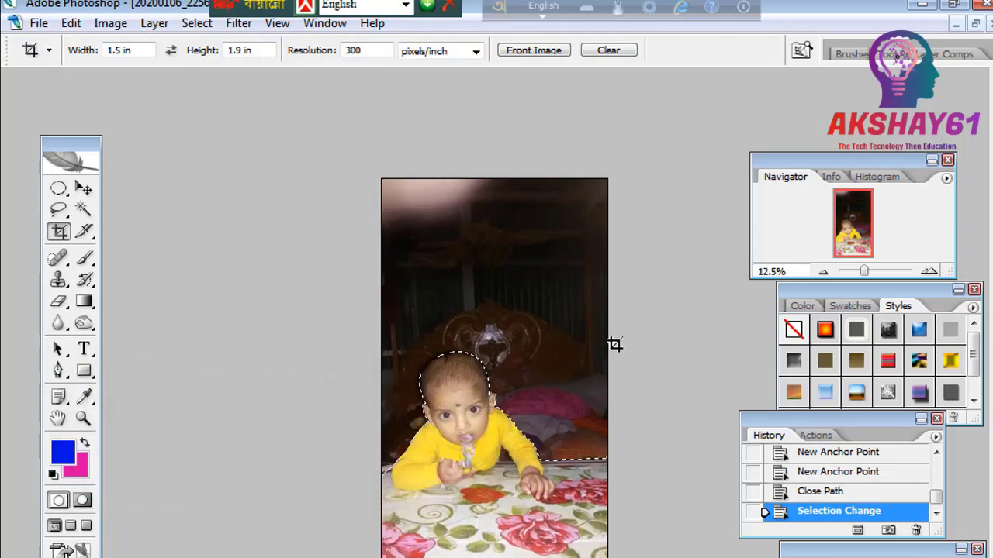
pyautogui.hotkey('ctrl', 'BackSpace')
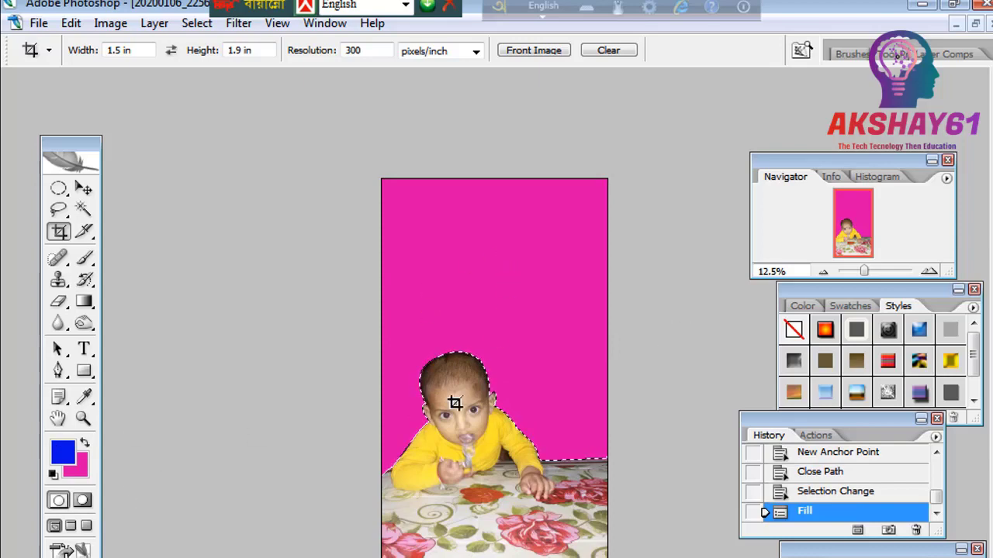
pyautogui.moveTo(465, 404)
pyautogui.mouseDown()
pyautogui.moveTo(476, 398)
pyautogui.moveTo(468, 392)
pyautogui.mouseUp()
# - Create a new A4 document and float its window beside the photo
pyautogui.hotkey('ctrl', 'n')
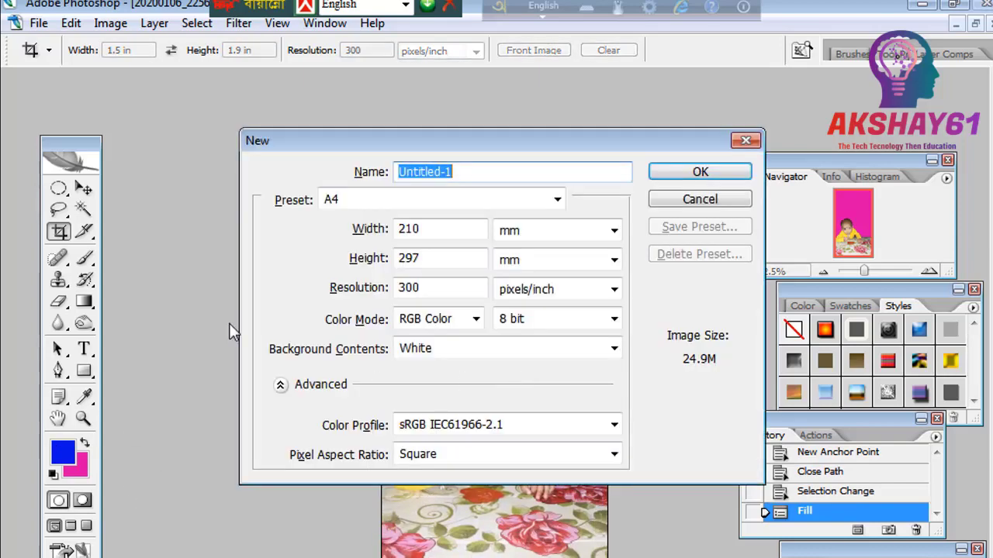
pyautogui.click(700, 173)
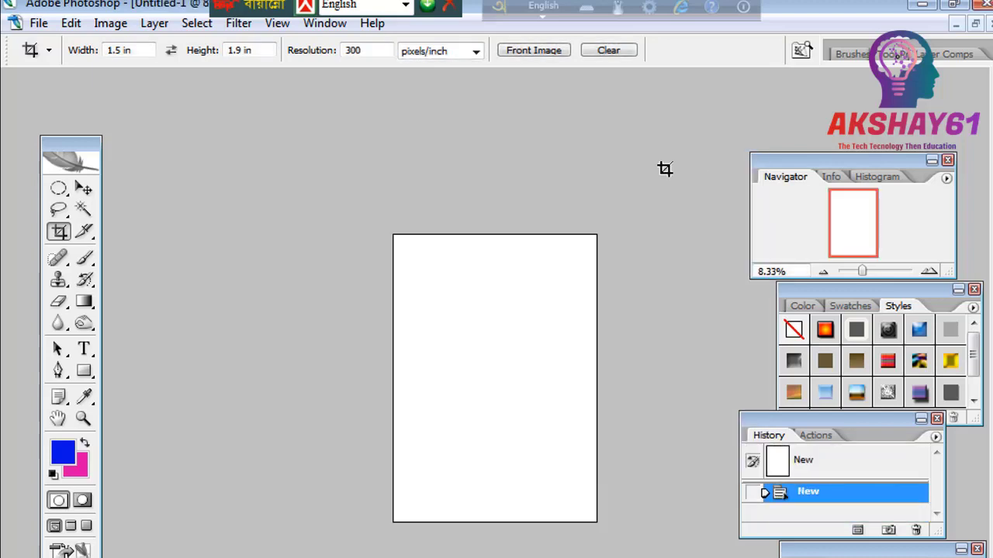
pyautogui.click(975, 24)
pyautogui.moveTo(264, 98); pyautogui.dragTo(613, 153)
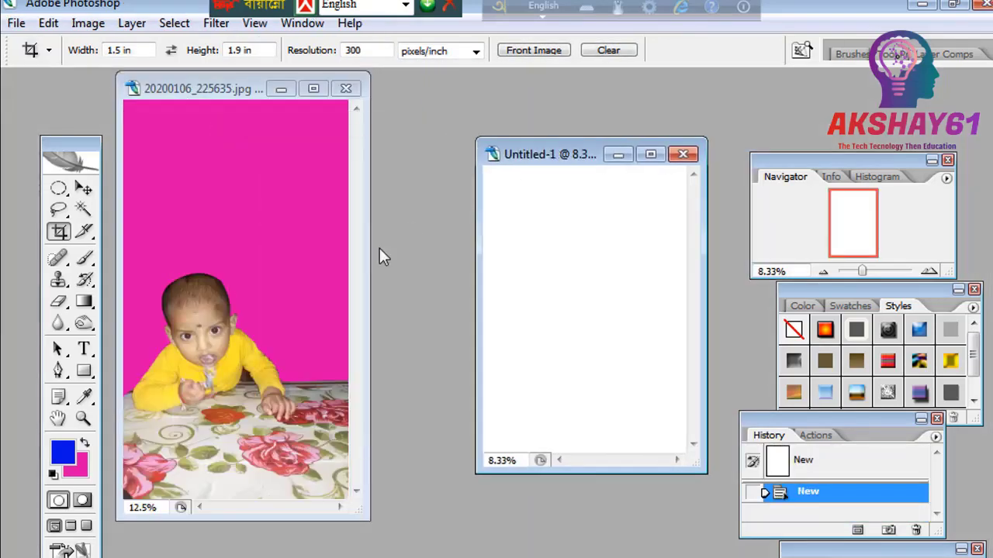
# - Drag the baby photo onto the A4 page, shift it lower, then undo the placement
pyautogui.moveTo(196, 324); pyautogui.dragTo(224, 343)
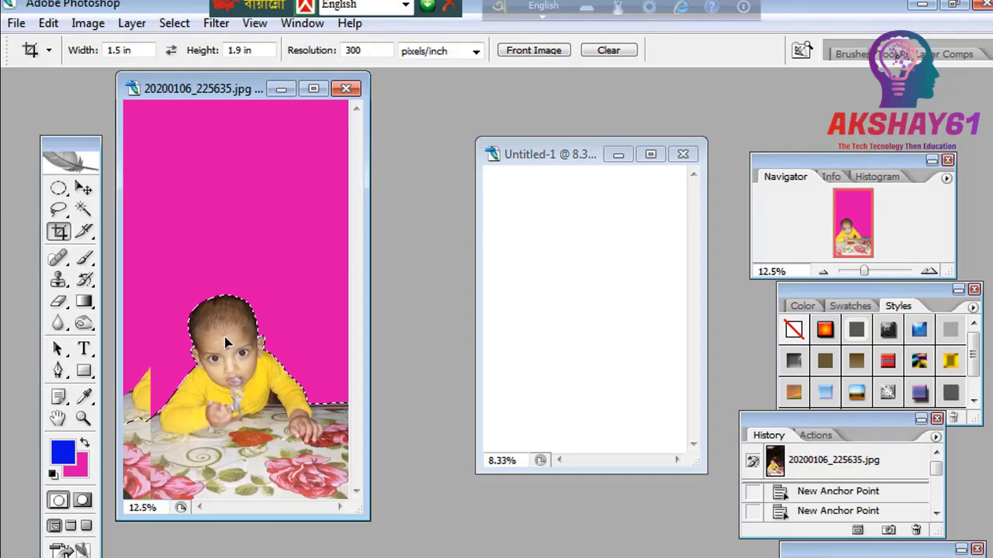
pyautogui.moveTo(224, 344); pyautogui.dragTo(566, 309)
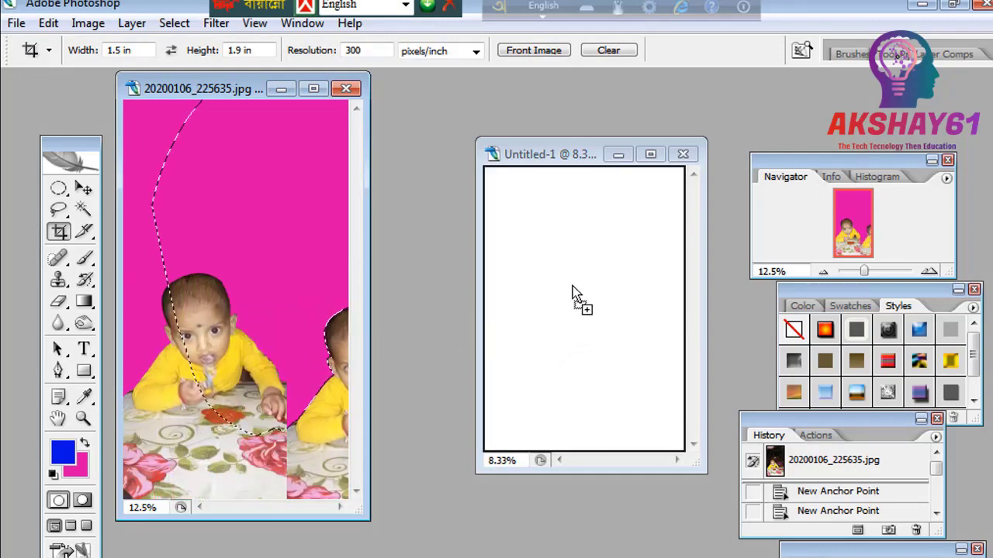
pyautogui.moveTo(565, 258); pyautogui.dragTo(564, 258)
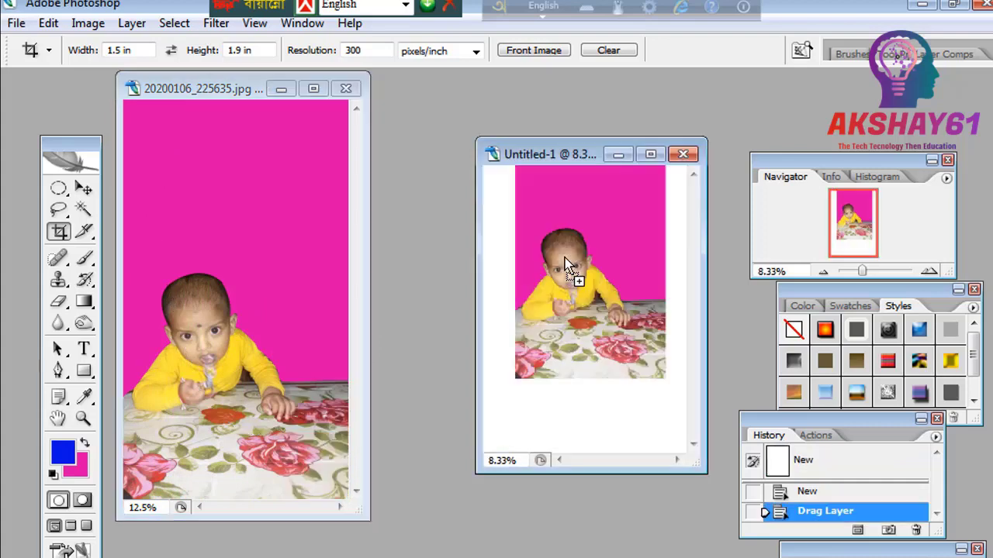
pyautogui.click(651, 154)
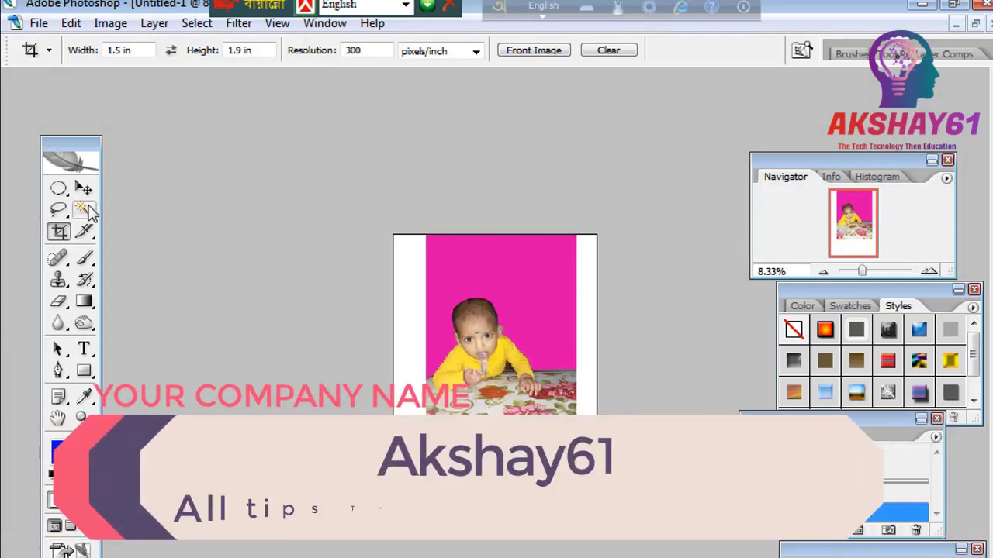
pyautogui.press('v')
pyautogui.moveTo(504, 315); pyautogui.dragTo(500, 377)
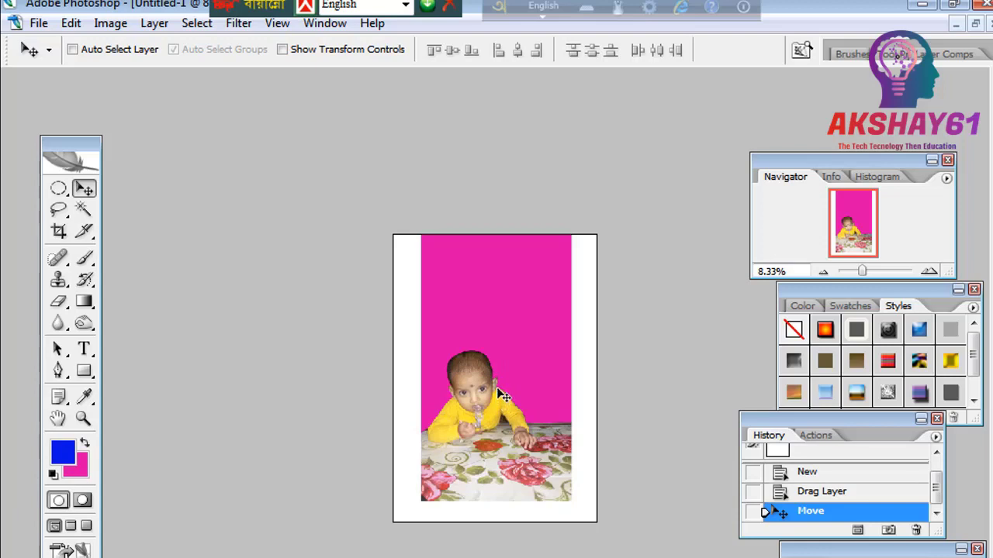
pyautogui.hotkey('ctrl', 'alt', 'z')
pyautogui.hotkey('ctrl', 'alt', 'z')
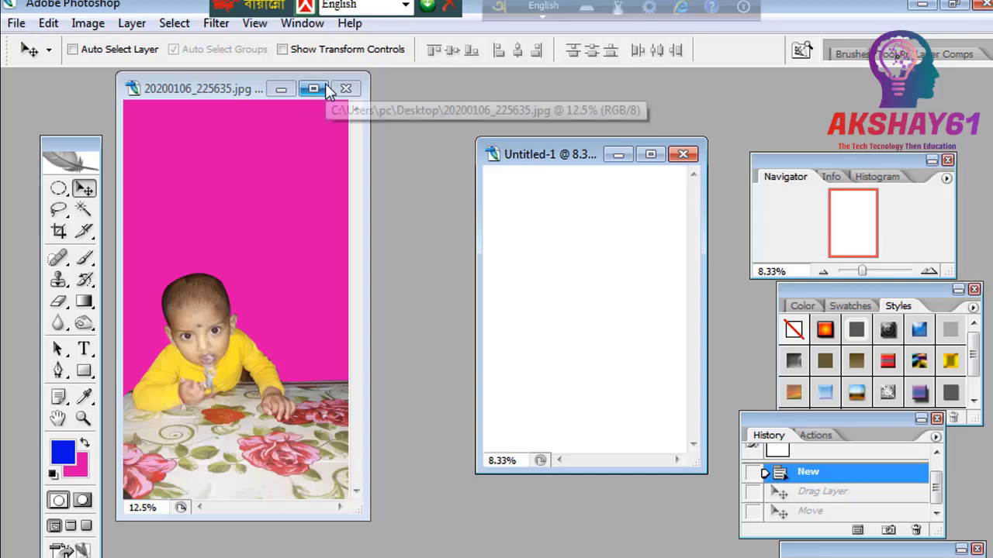
# - Maximize the photo, deselect, place a horizontal text point, and switch the keyboard to Unicode
pyautogui.click(313, 89)
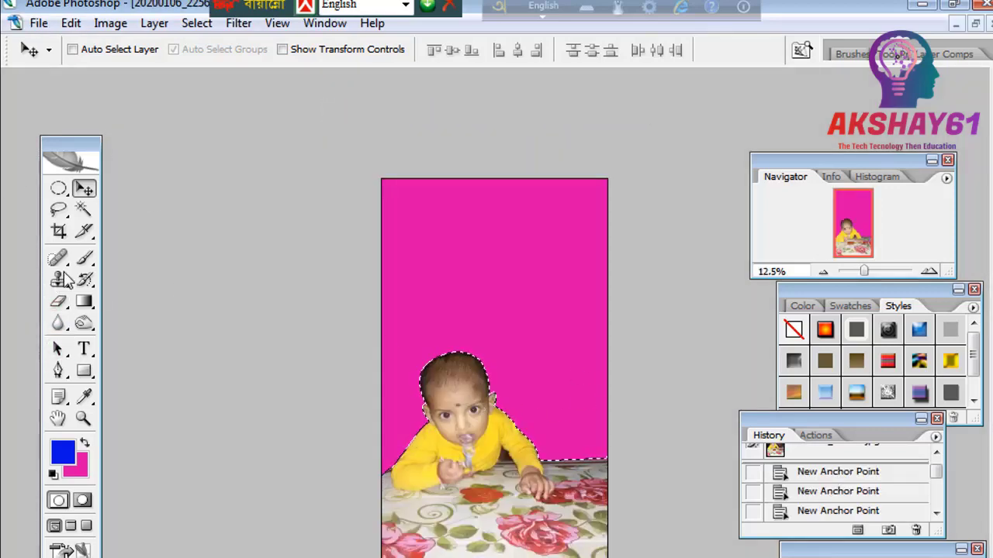
pyautogui.click(58, 231)
pyautogui.hotkey('ctrl', 'd')
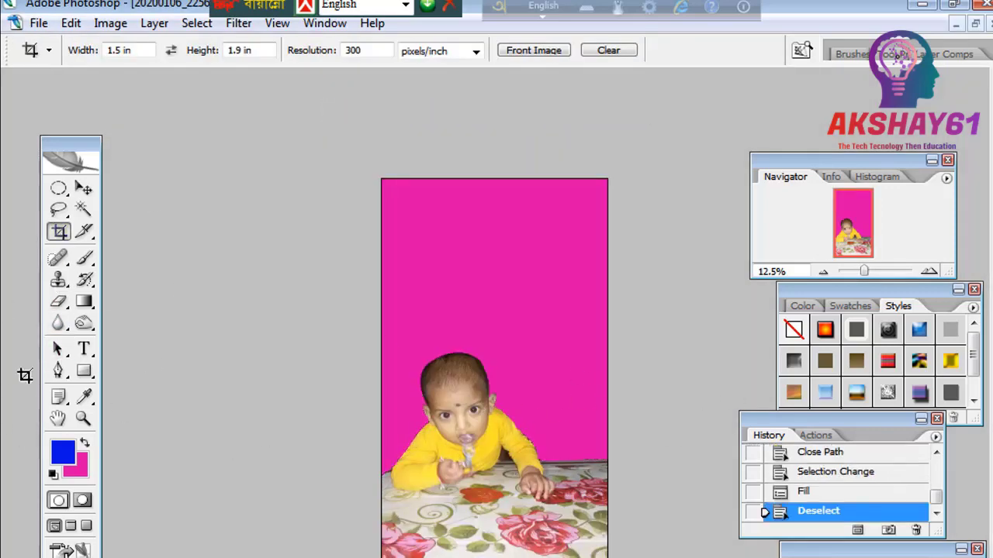
pyautogui.click(84, 350)
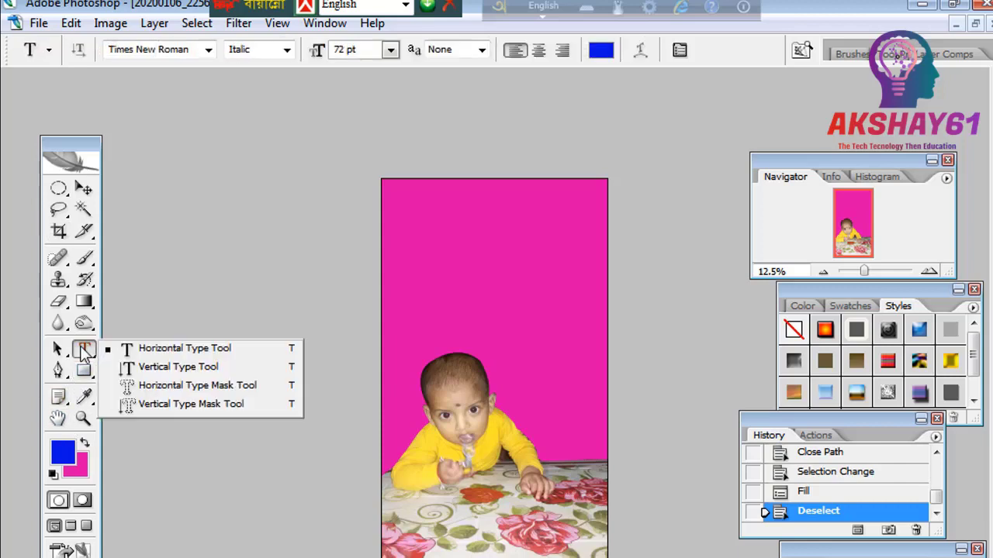
pyautogui.click(147, 351)
pyautogui.click(398, 299)
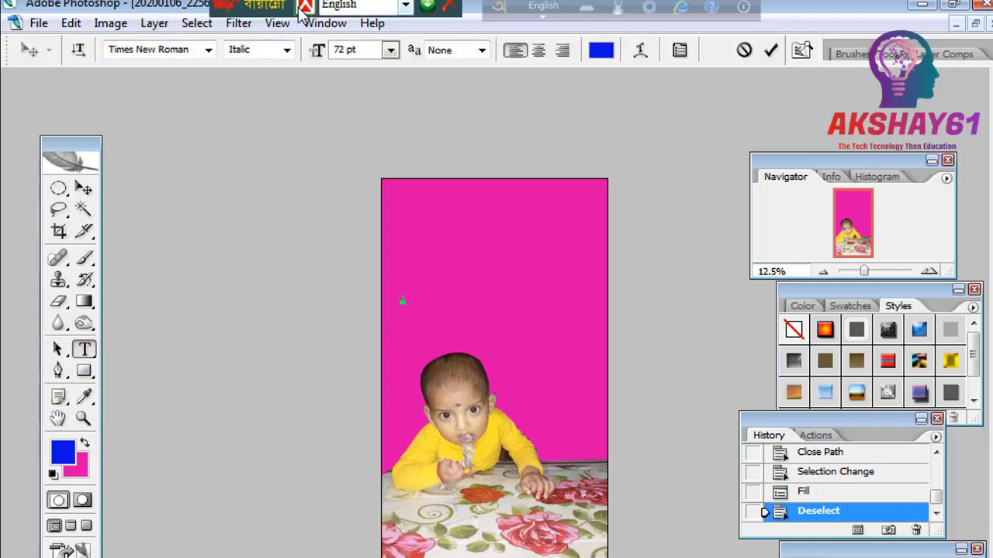
pyautogui.click(405, 5)
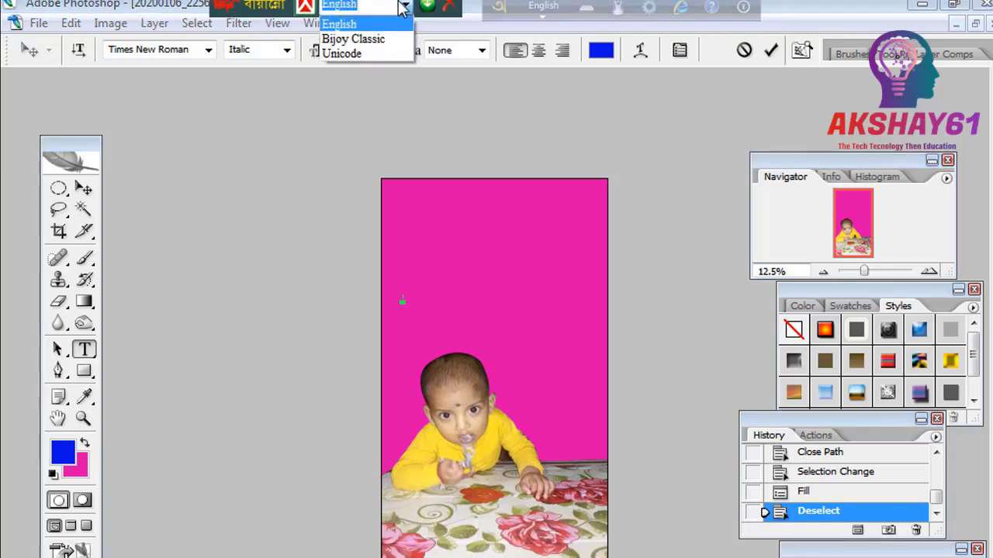
pyautogui.click(343, 54)
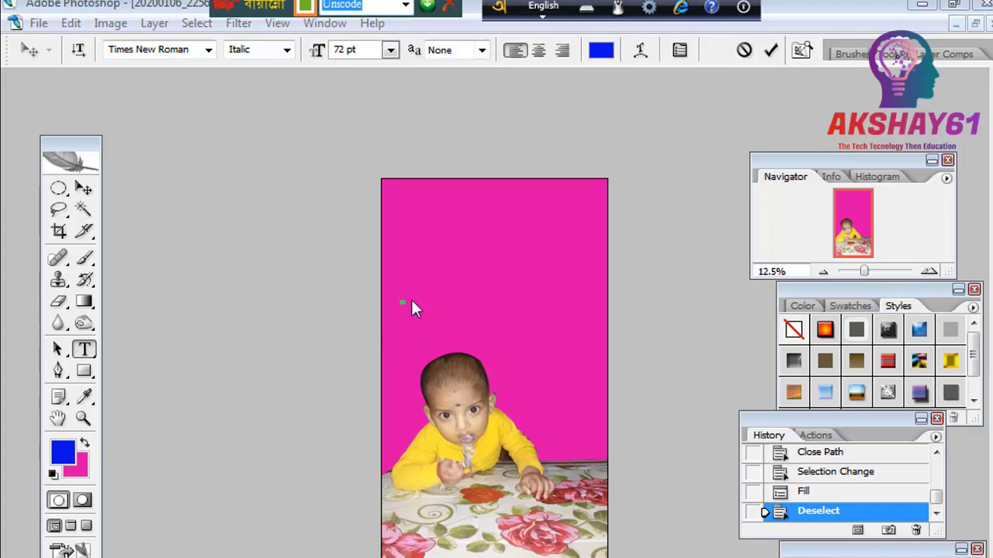
# - Type the label 'amitoke', switch the keyboard layout to Bijoy Classic, and commit
pyautogui.click(85, 349)
pyautogui.rightClick(88, 351)
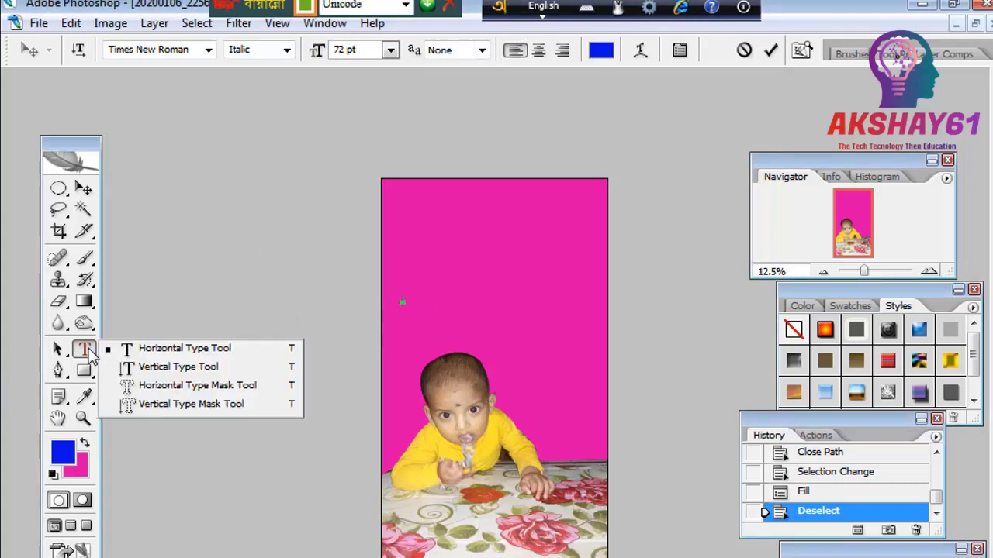
pyautogui.click(185, 348)
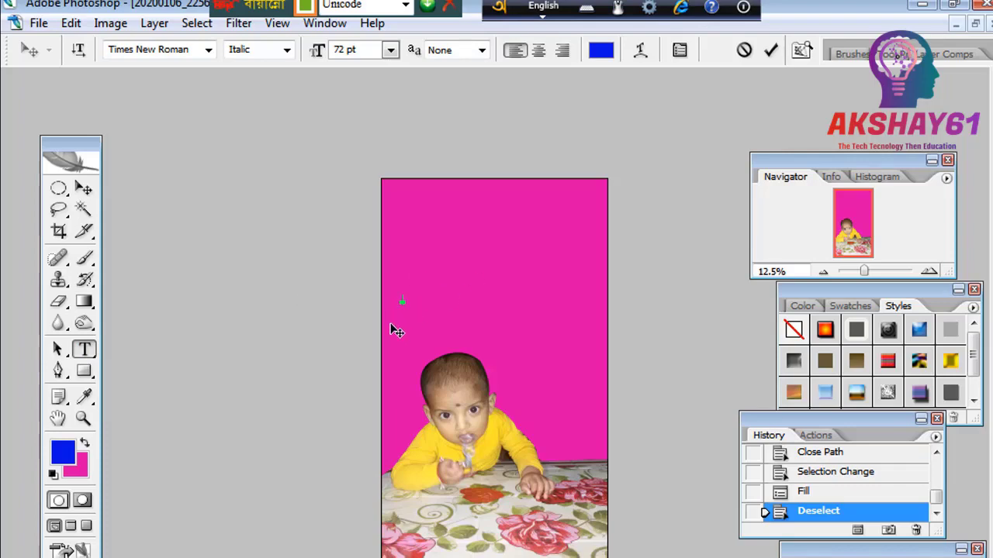
pyautogui.write('ami')
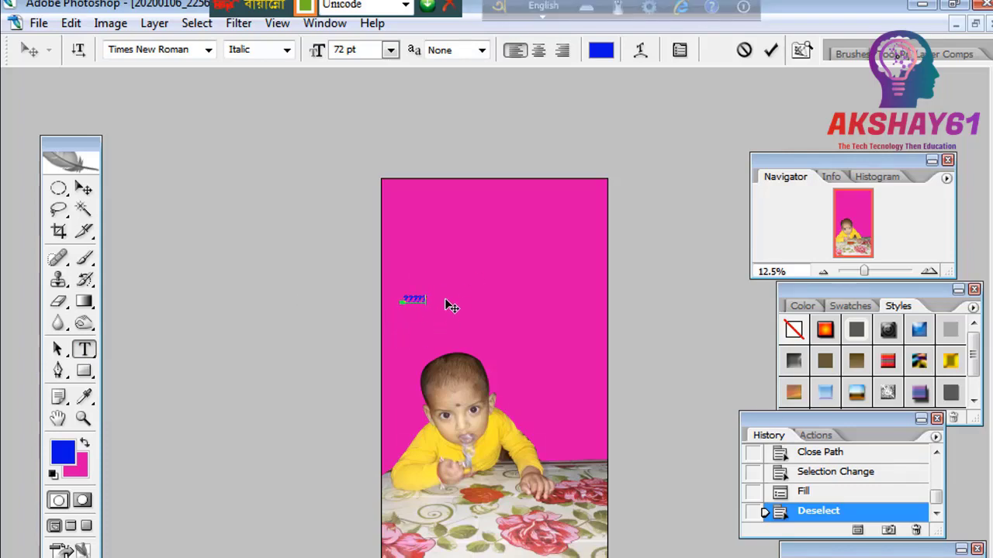
pyautogui.write('to')
pyautogui.write('ke')
pyautogui.hotkey('ctrl', 'a')
pyautogui.rightClick(85, 350)
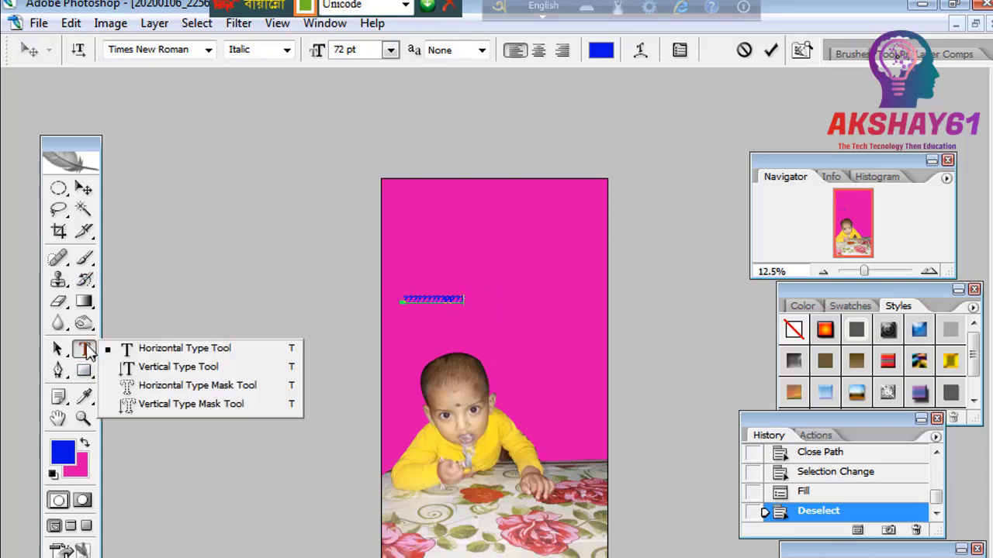
pyautogui.click(141, 353)
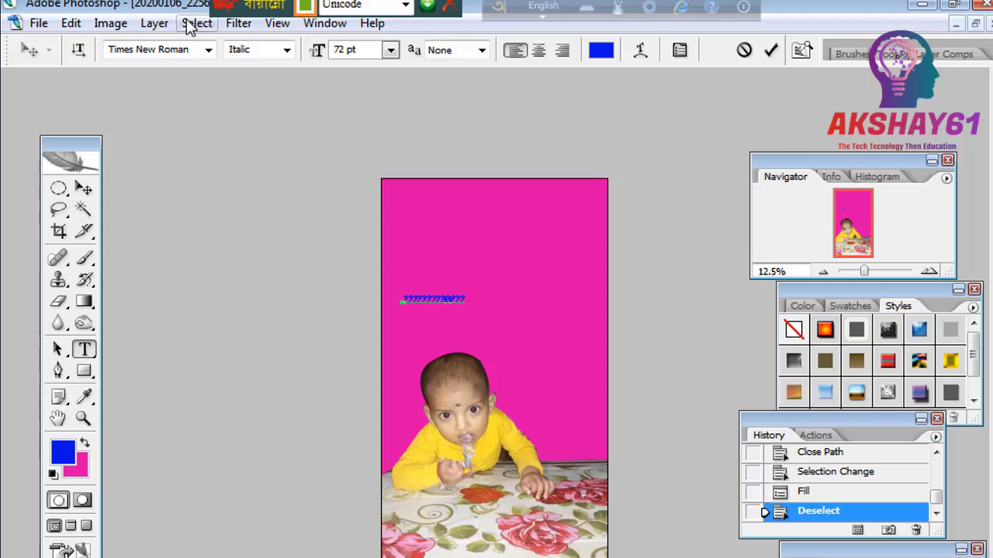
pyautogui.click(403, 6)
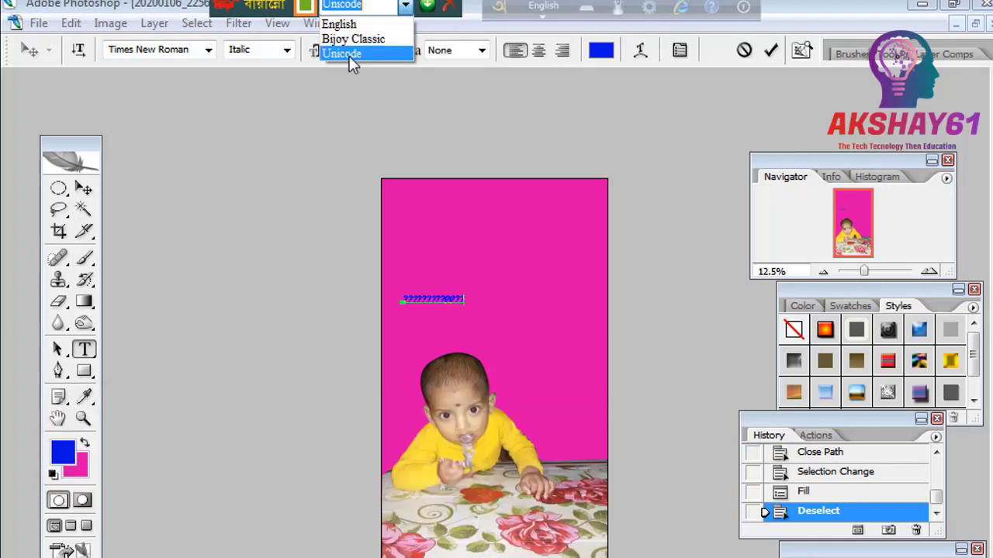
pyautogui.click(357, 39)
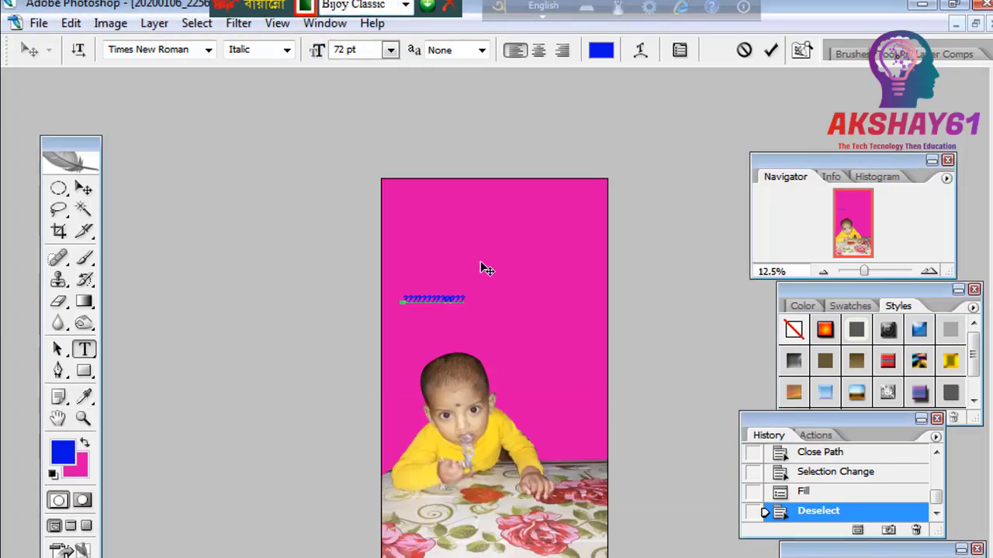
pyautogui.rightClick(84, 349)
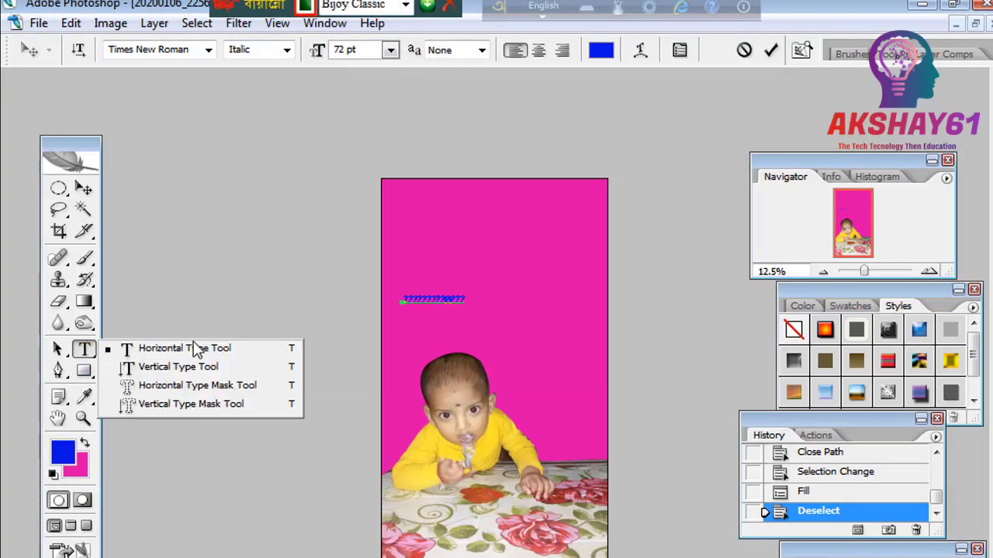
pyautogui.click(184, 348)
# - Start a vertical text line below the label, type '?' and delete it
pyautogui.rightClick(84, 349)
pyautogui.click(184, 349)
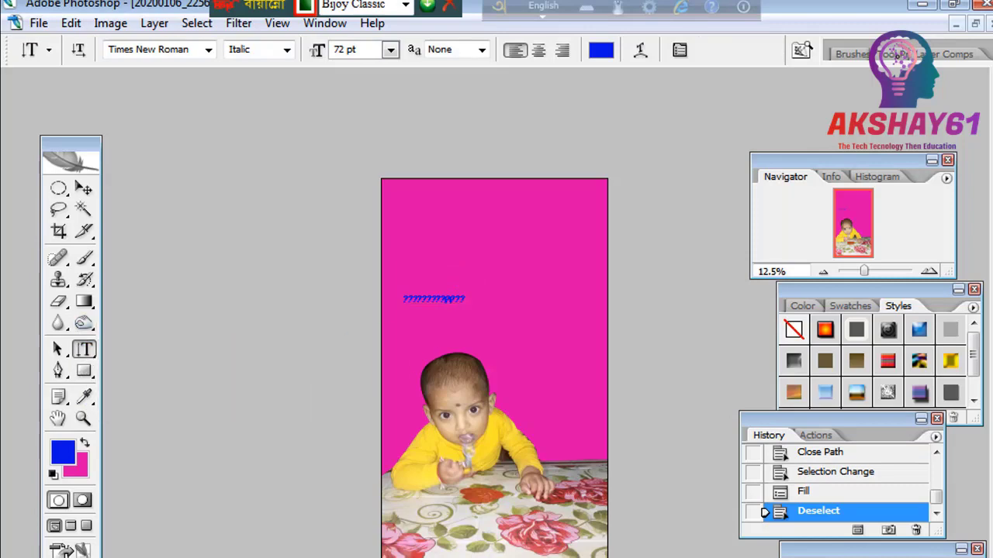
pyautogui.click(427, 326)
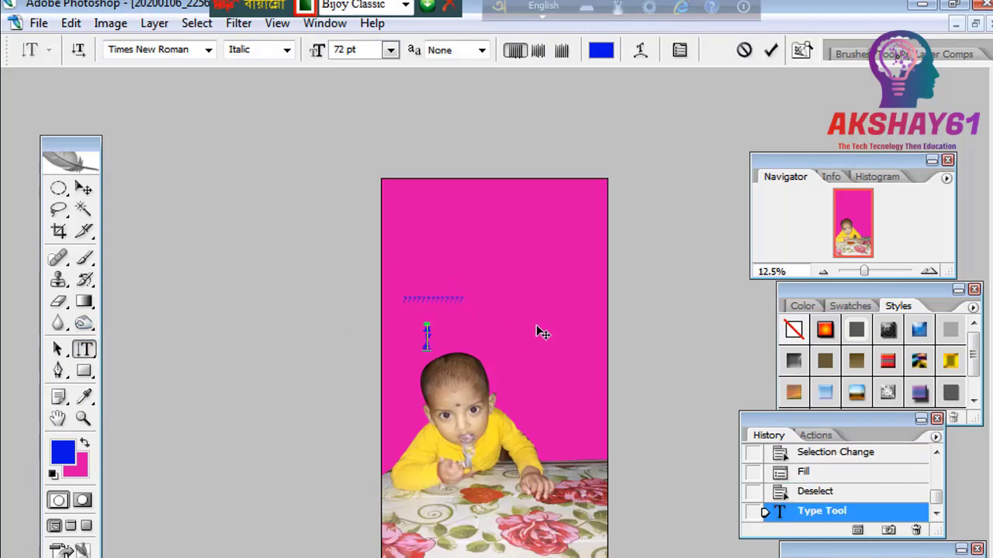
pyautogui.write('?')
pyautogui.press('BackSpace')
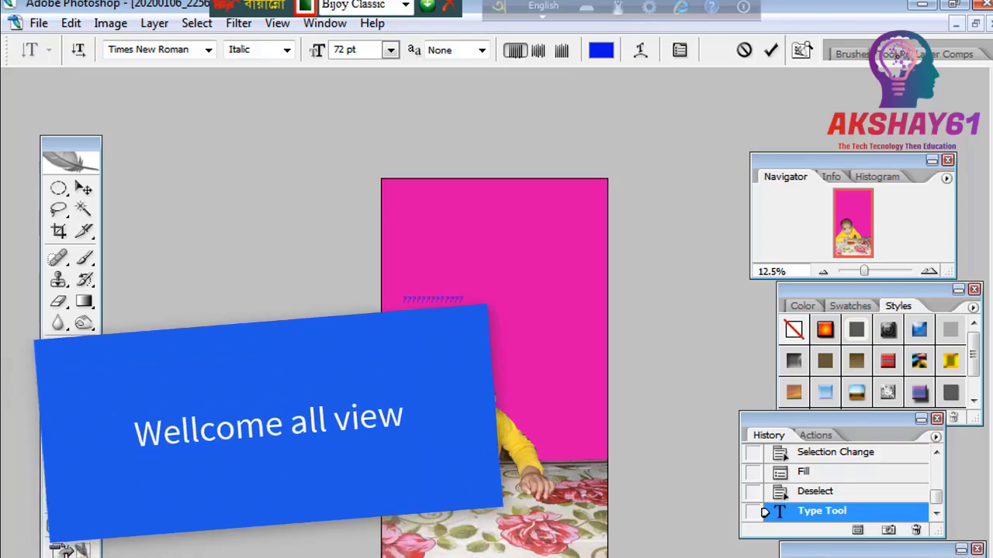
pyautogui.hotkey('ctrl', 's')
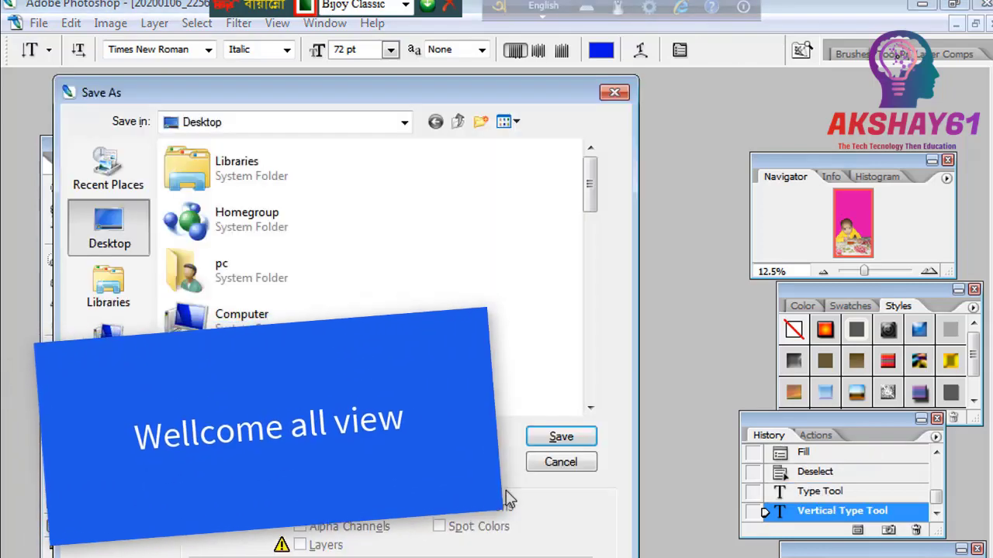
pyautogui.click(560, 463)
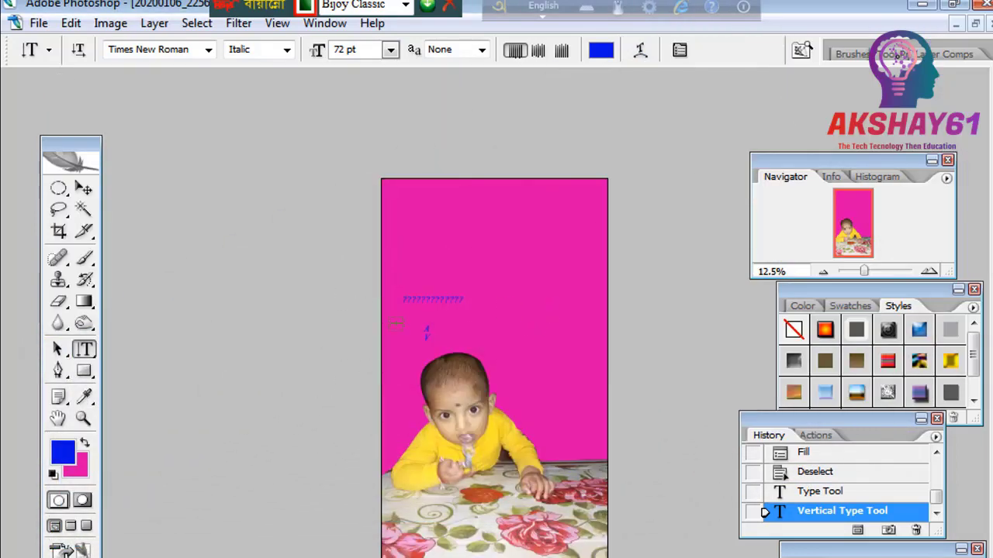